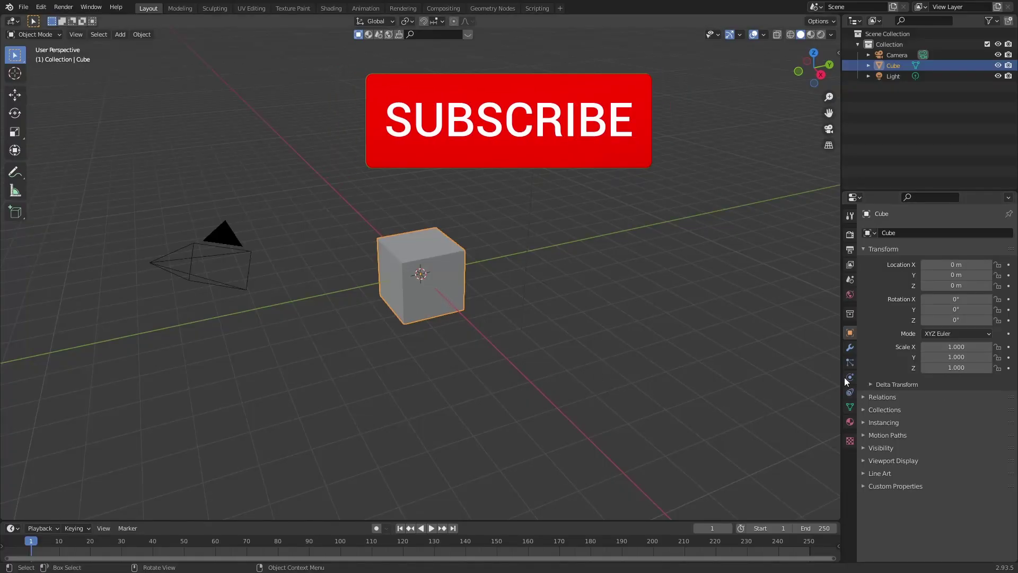
# - Add a Subdivision Surface modifier to the cube with viewport and render levels both set to 4
pyautogui.click(850, 347)
pyautogui.click(876, 232)
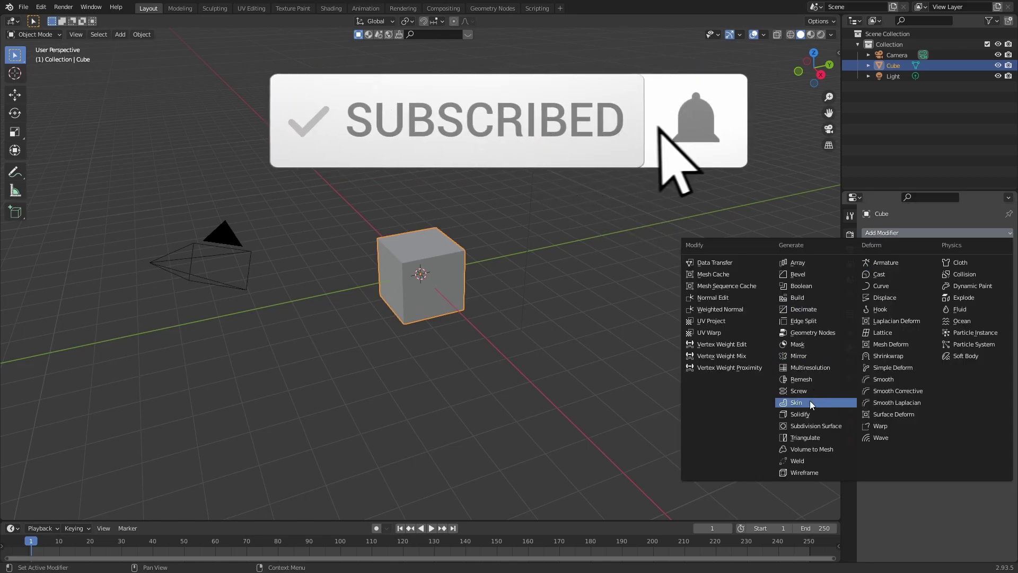
pyautogui.click(816, 426)
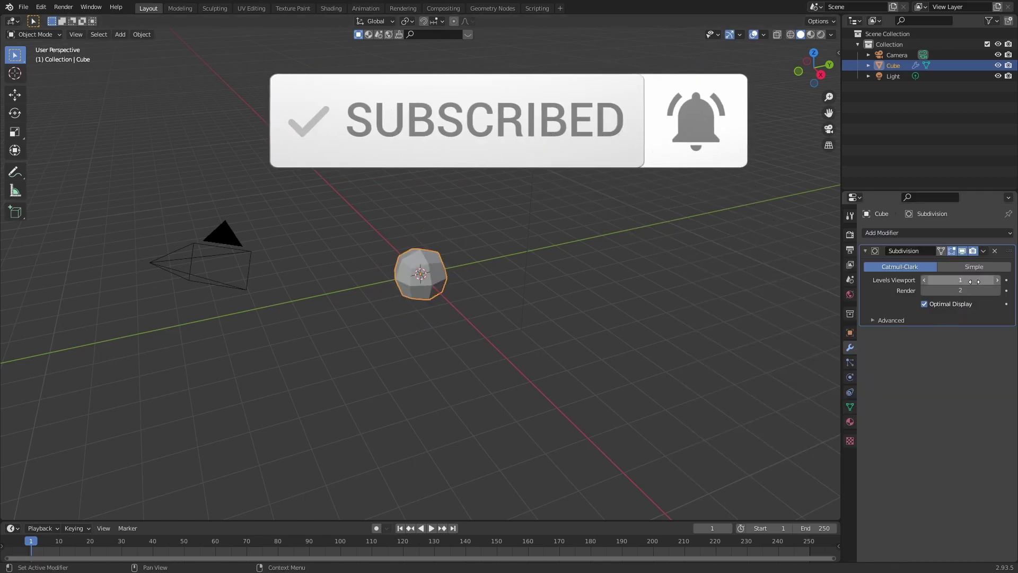
pyautogui.click(999, 281)
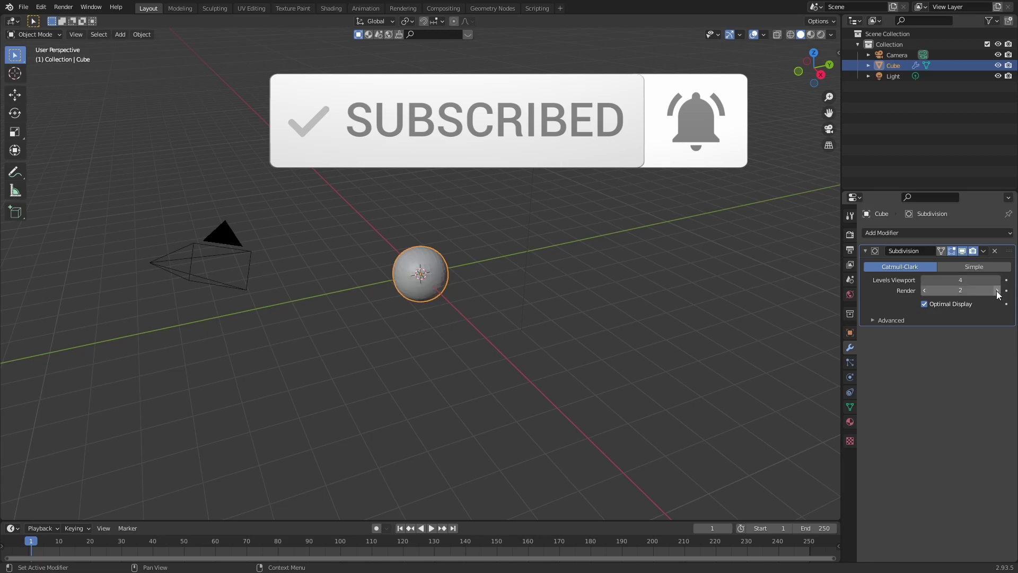
pyautogui.click(997, 291)
pyautogui.click(997, 291)
# - Apply smooth shading to the subdivided cube
pyautogui.moveTo(424, 358); pyautogui.dragTo(410, 346, button='middle')
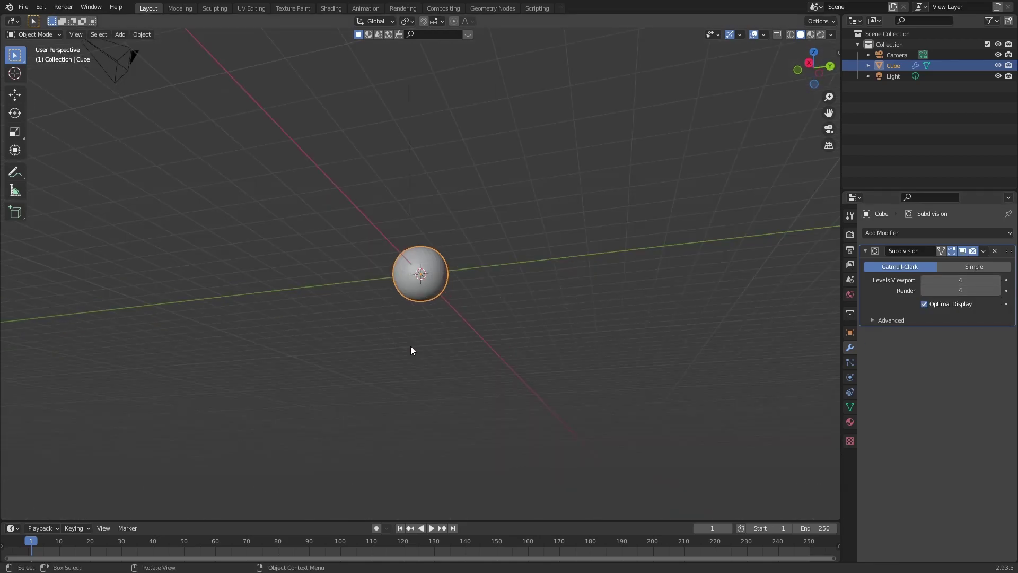
pyautogui.scroll(5, 411, 346)
pyautogui.moveTo(452, 404); pyautogui.dragTo(432, 383, button='middle')
pyautogui.rightClick(425, 307)
pyautogui.click(420, 307)
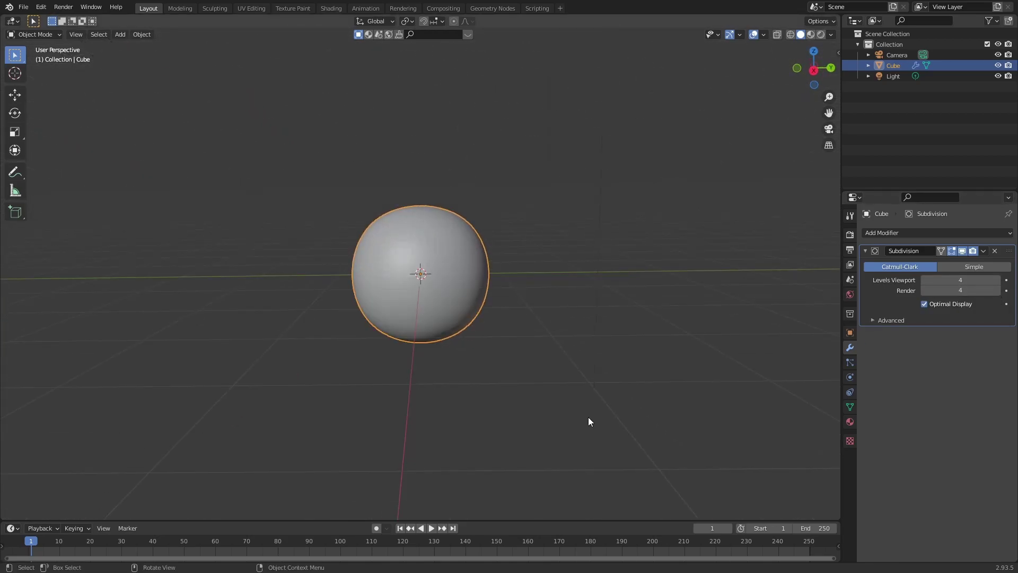
# - Bring the BB-Unit blueprint image into the right orthographic view as a reference
pyautogui.press('KP_3')
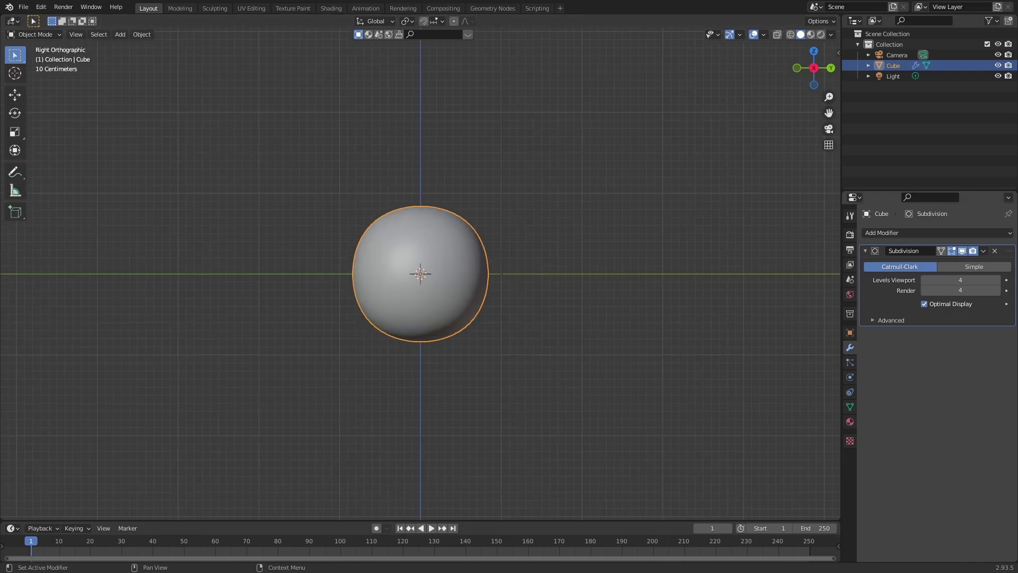
pyautogui.moveTo(444, 262); pyautogui.dragTo(423, 270)
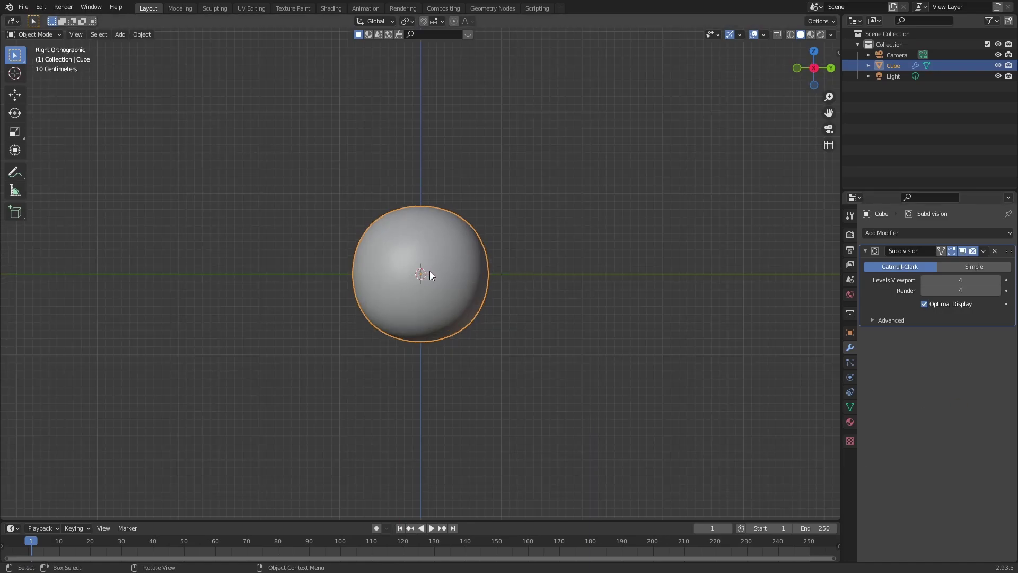
pyautogui.scroll(-4, 493, 274)
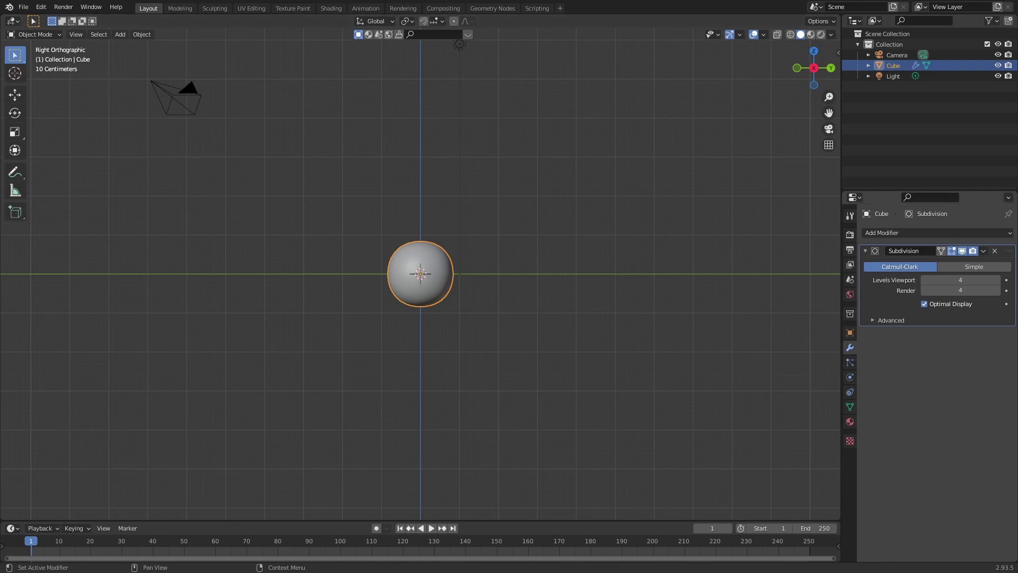
pyautogui.moveTo(498, 227); pyautogui.dragTo(498, 225)
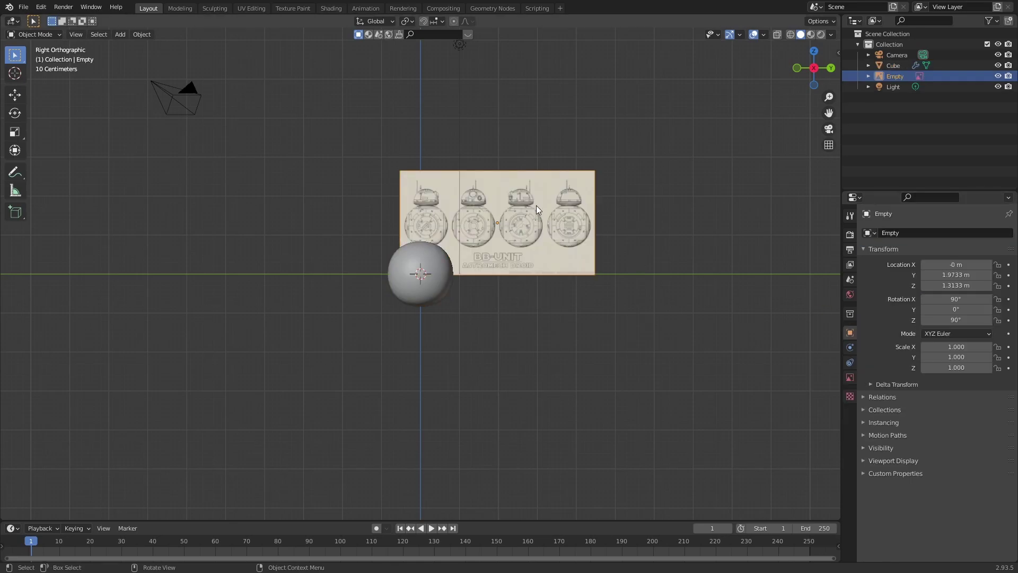
# - Enlarge the blueprint to about 1.53, align its second droid's body with the sphere, and move it about 1.1 m behind along X
pyautogui.press('g')
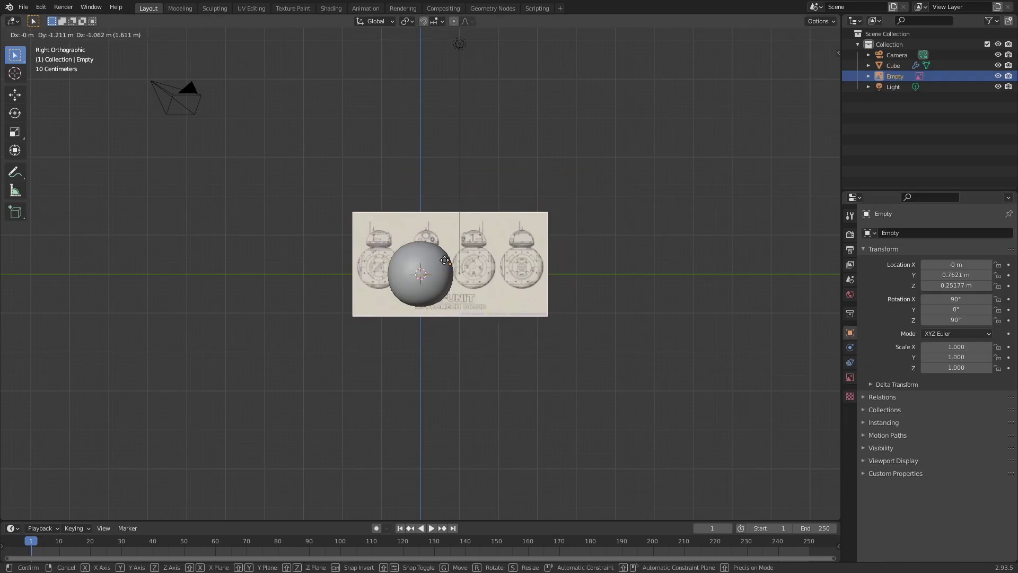
pyautogui.click(439, 256)
pyautogui.press('s')
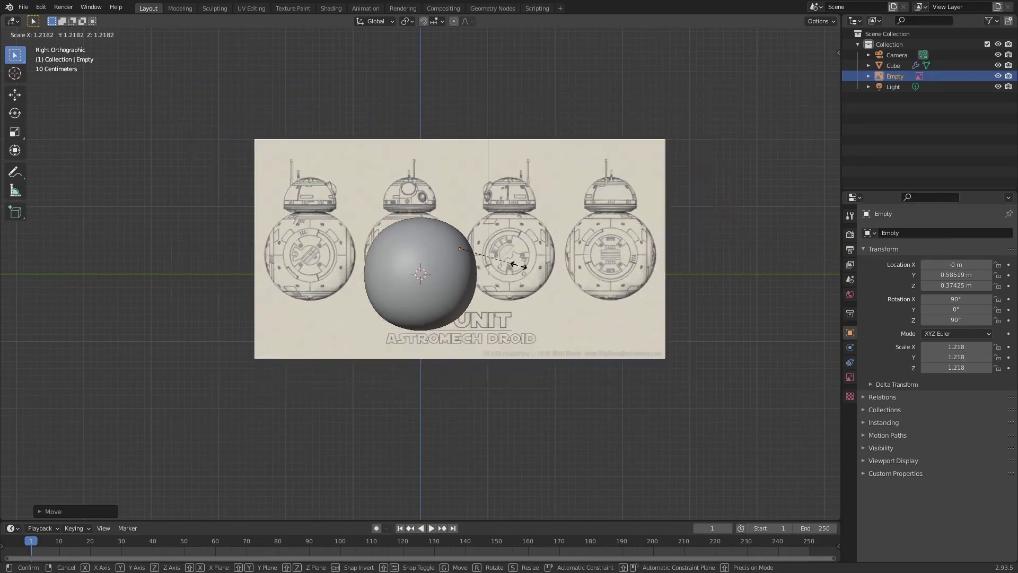
pyautogui.click(532, 262)
pyautogui.press('g')
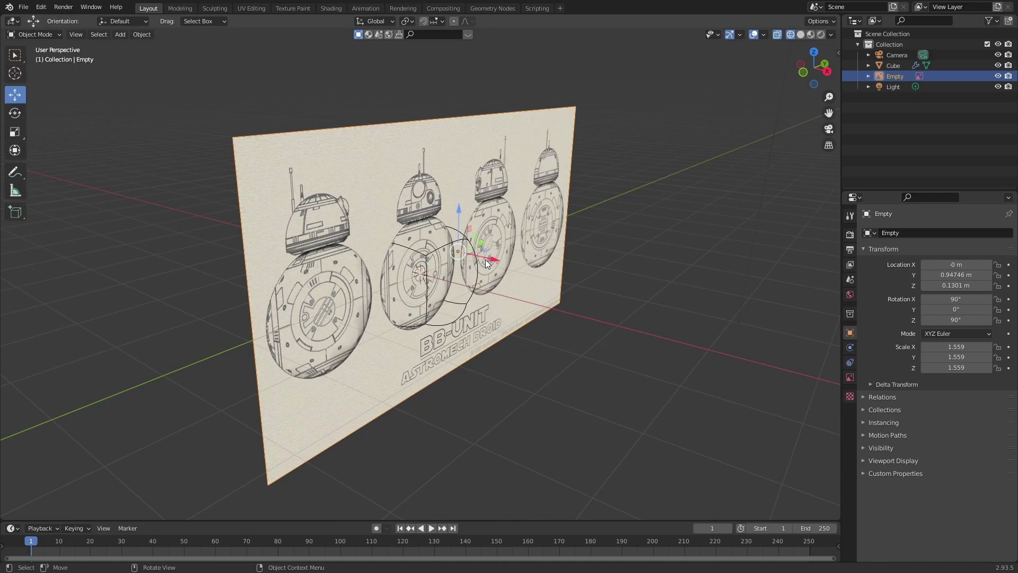
pyautogui.moveTo(485, 259); pyautogui.dragTo(428, 247)
# - Add a UV sphere, raise it to the second droid's head, and scale it down towards the head's size
pyautogui.hotkey('shift', 'a')
pyautogui.moveTo(424, 182)
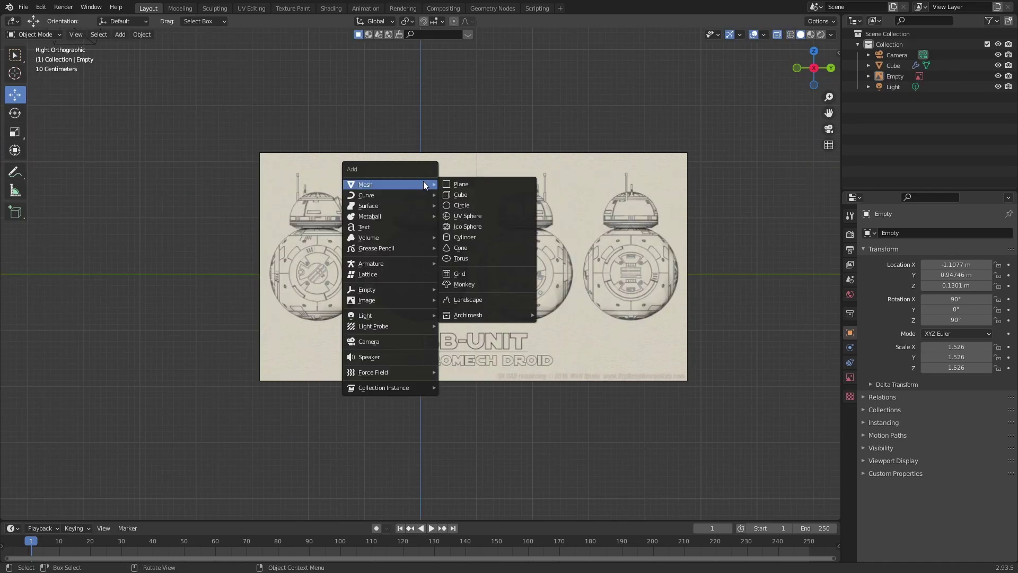
pyautogui.click(504, 215)
pyautogui.moveTo(416, 233); pyautogui.dragTo(415, 170)
pyautogui.press('s')
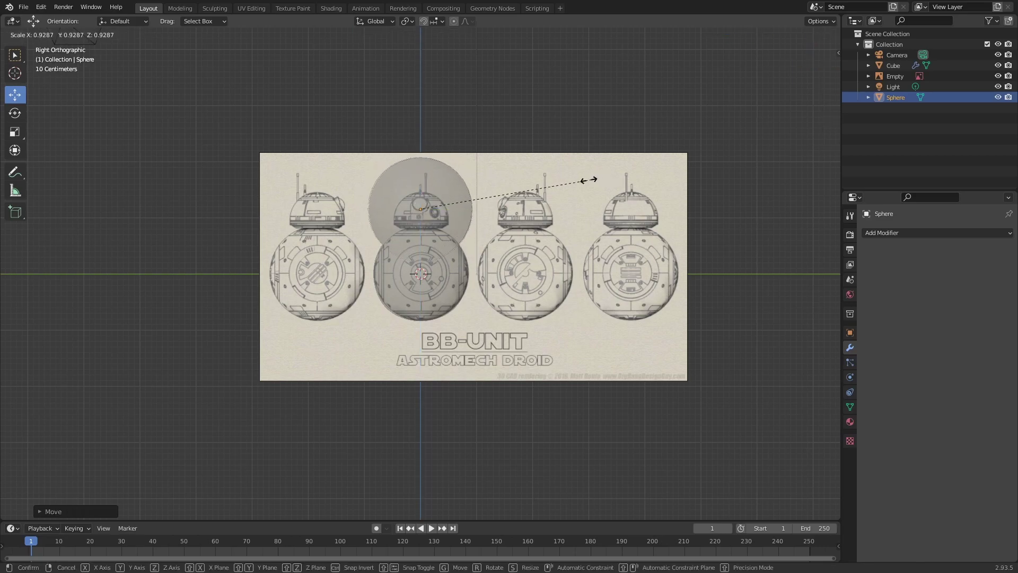
pyautogui.click(523, 175)
# - Delete the lower half of the new sphere's vertices to leave a dome
pyautogui.scroll(3, 443, 177)
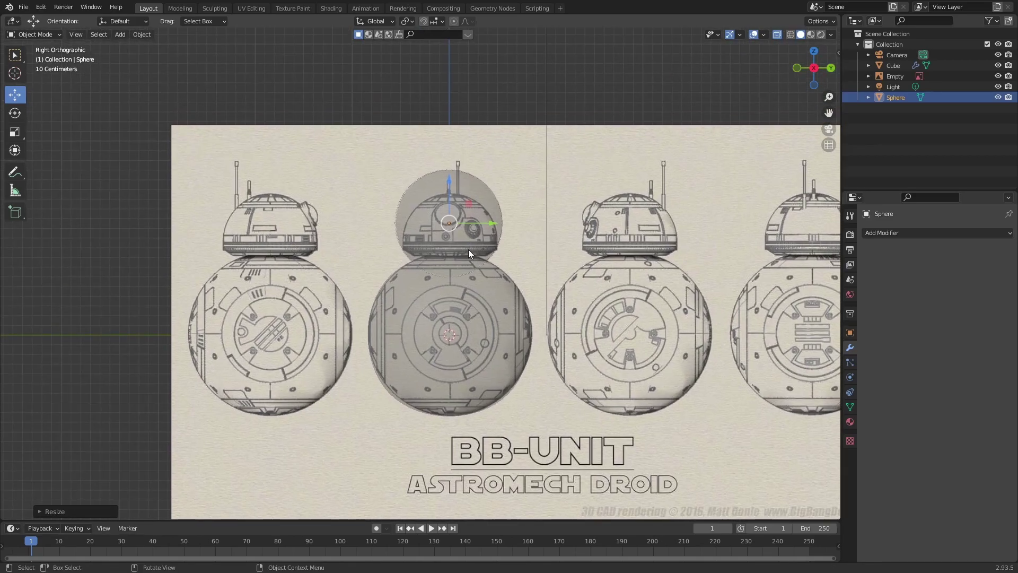
pyautogui.press('Tab')
pyautogui.press('b')
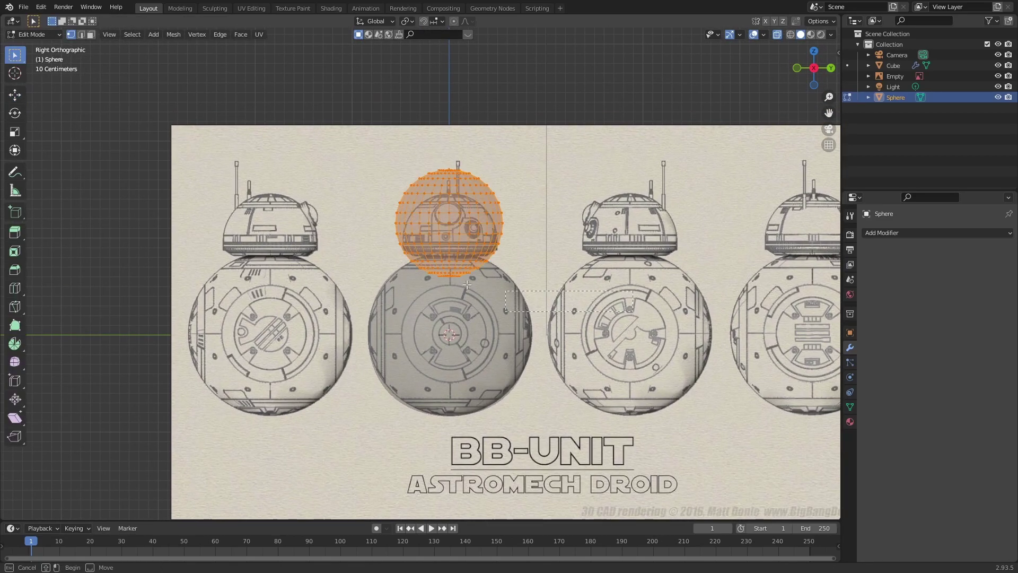
pyautogui.moveTo(338, 228); pyautogui.dragTo(338, 228)
pyautogui.press('x')
pyautogui.click(338, 228)
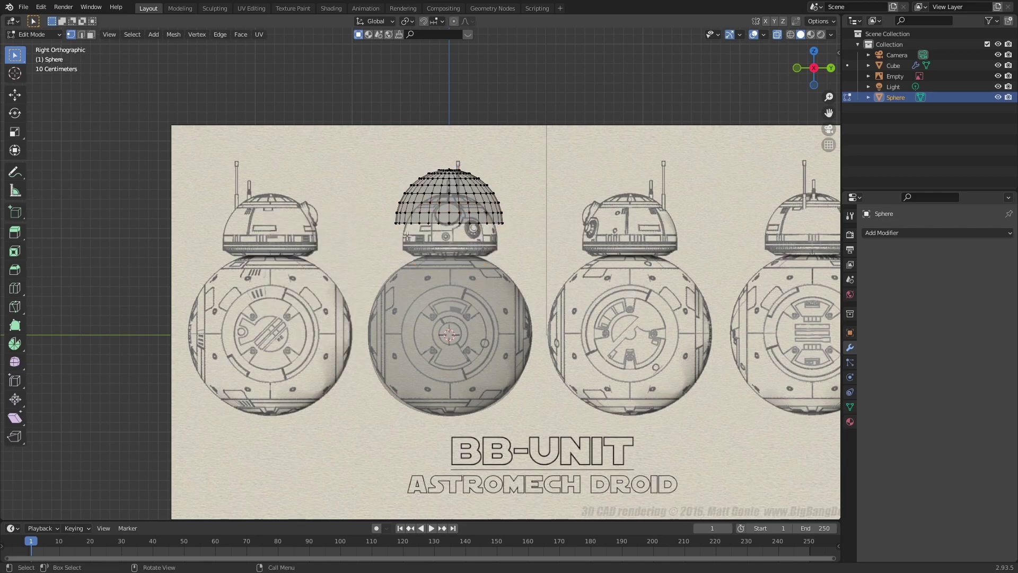
pyautogui.press('Tab')
# - Scale and reposition the dome to match the second droid's head outline on the blueprint
pyautogui.scroll(3, 574, 196)
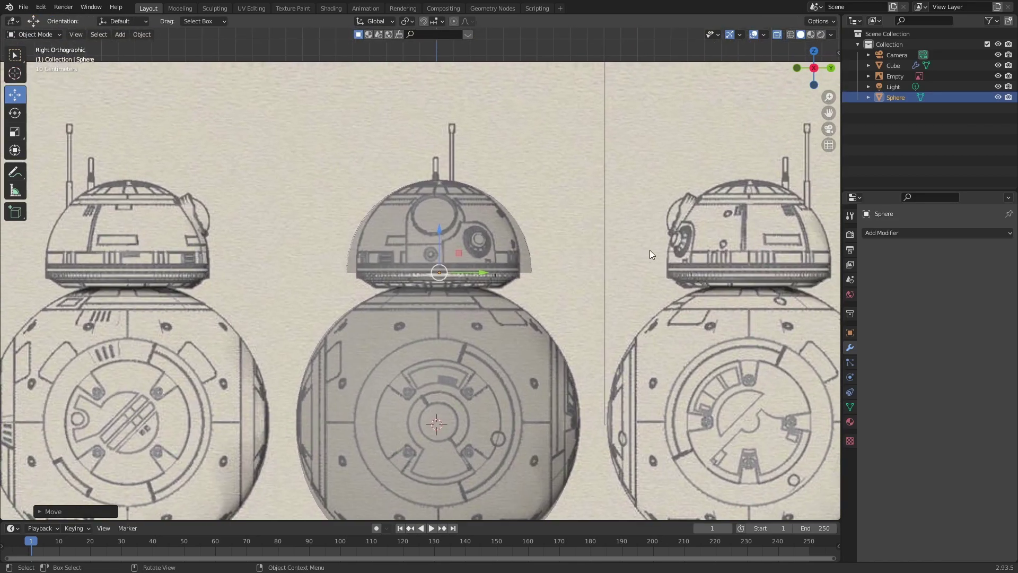
pyautogui.press('s')
pyautogui.click(635, 250)
pyautogui.moveTo(435, 230); pyautogui.dragTo(435, 226)
pyautogui.keyDown('shift'); pyautogui.moveTo(495, 243); pyautogui.dragTo(457, 247, button='middle'); pyautogui.keyUp('shift')
# - Lower the dome's bottom edge loop, extrude it down along Z, and scale the new loop inward to match the blueprint's neck
pyautogui.press('Tab')
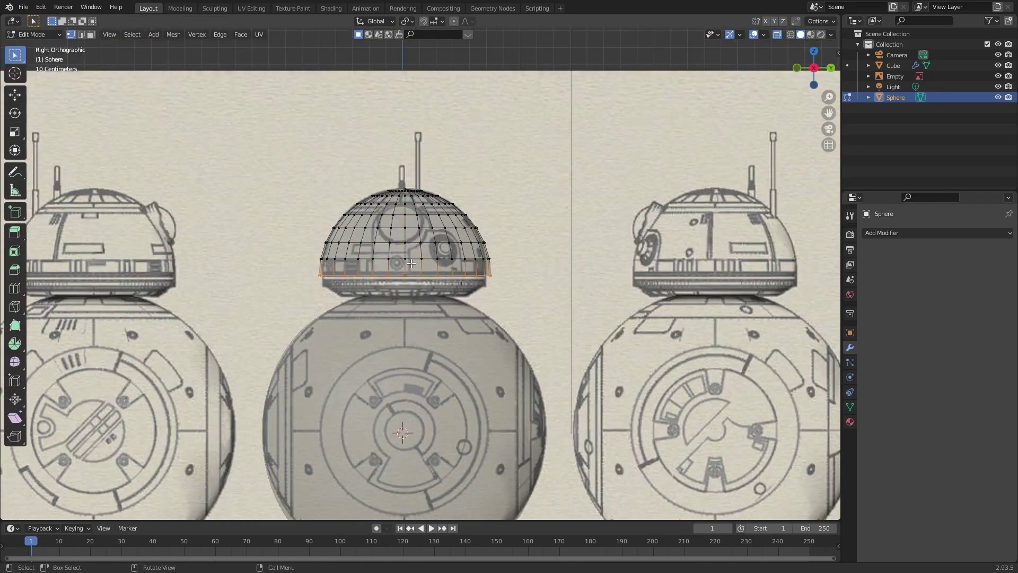
pyautogui.press('e')
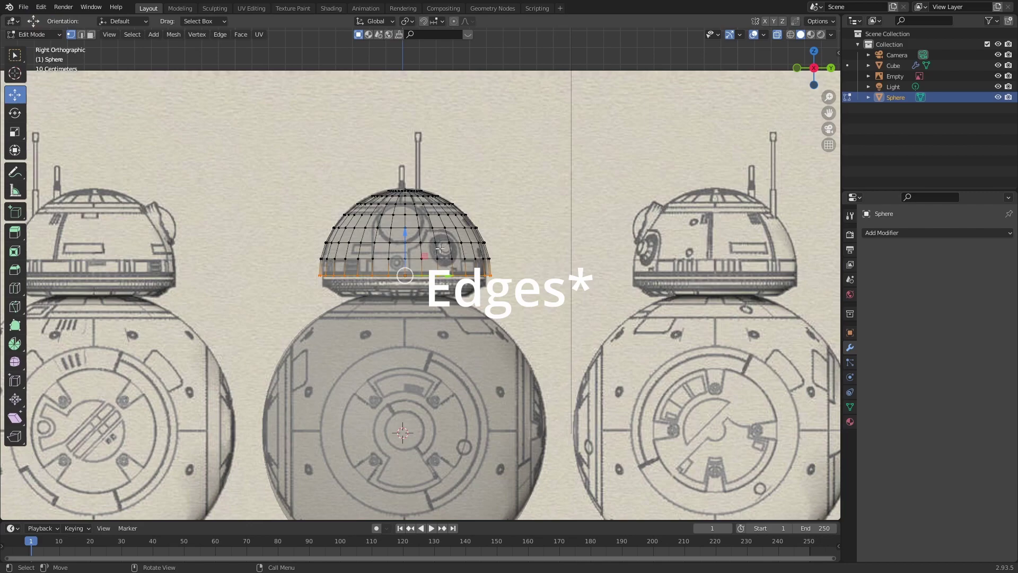
pyautogui.moveTo(404, 245); pyautogui.dragTo(404, 245)
pyautogui.press('e')
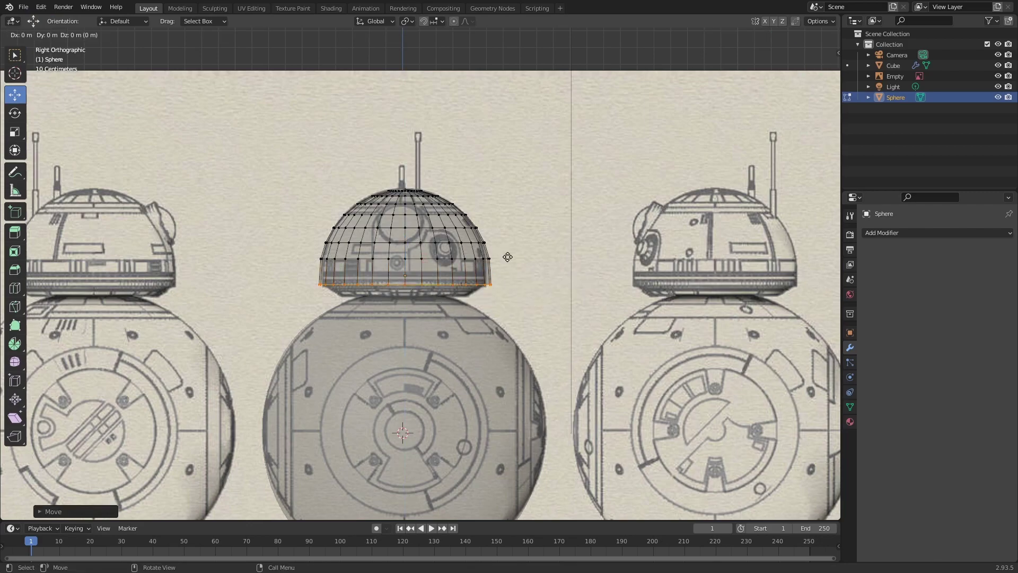
pyautogui.press('z')
pyautogui.click(508, 269)
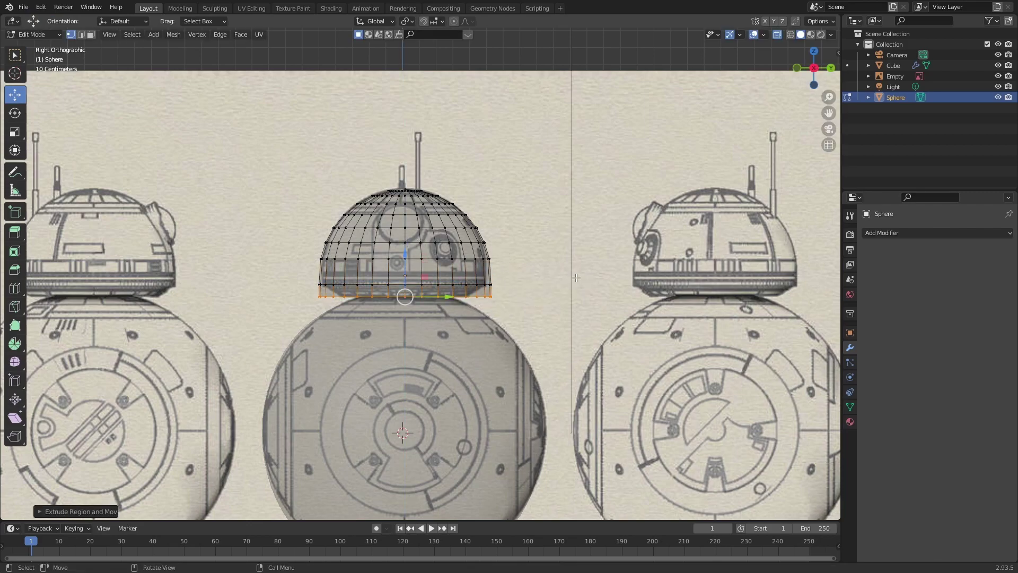
pyautogui.press('s')
pyautogui.click(559, 284)
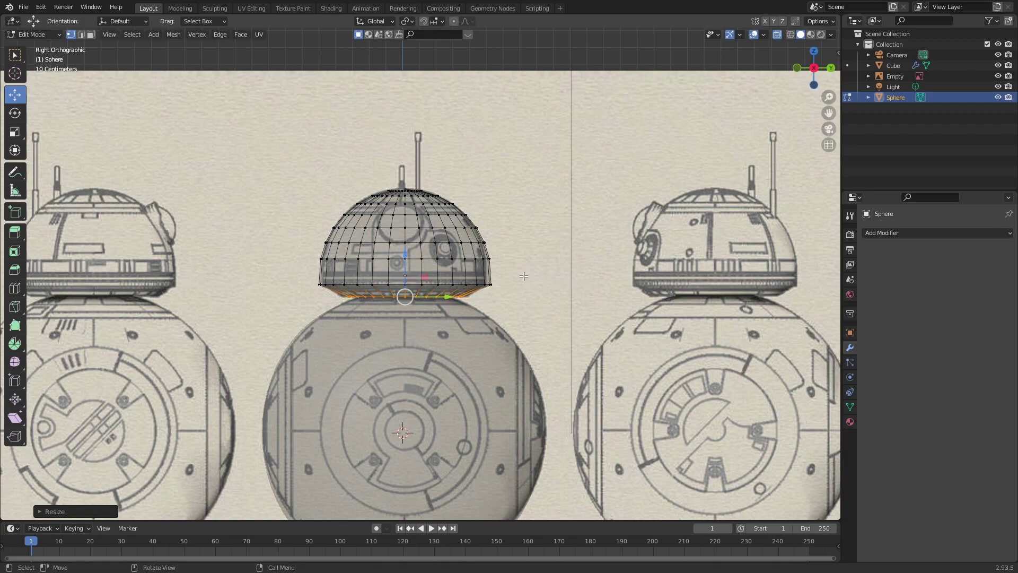
pyautogui.scroll(2, 483, 320)
pyautogui.press('Tab')
# - Turn off X-ray display and add a Subdivision Surface modifier to the head with viewport level 2
pyautogui.scroll(-5, 483, 321)
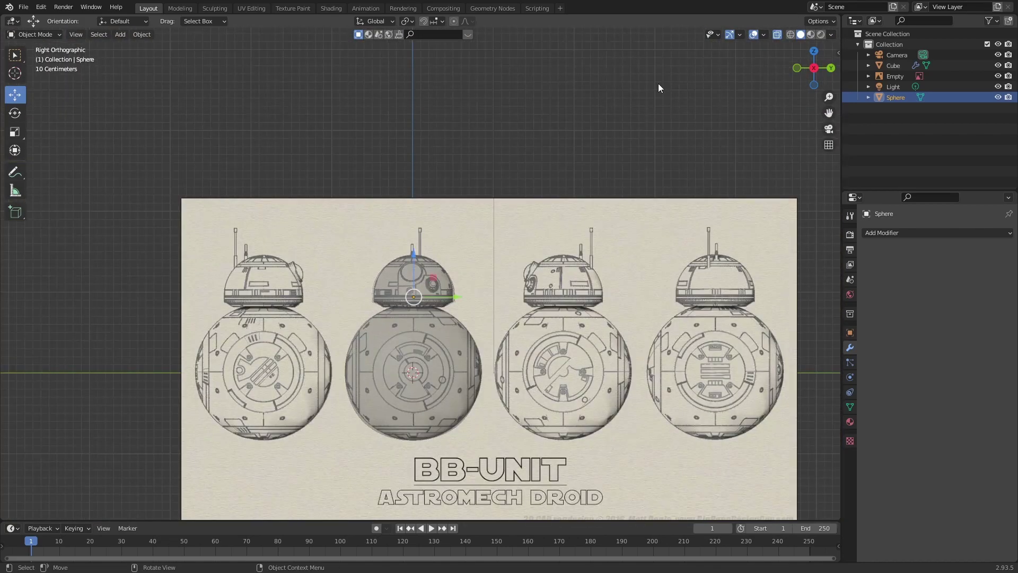
pyautogui.click(777, 34)
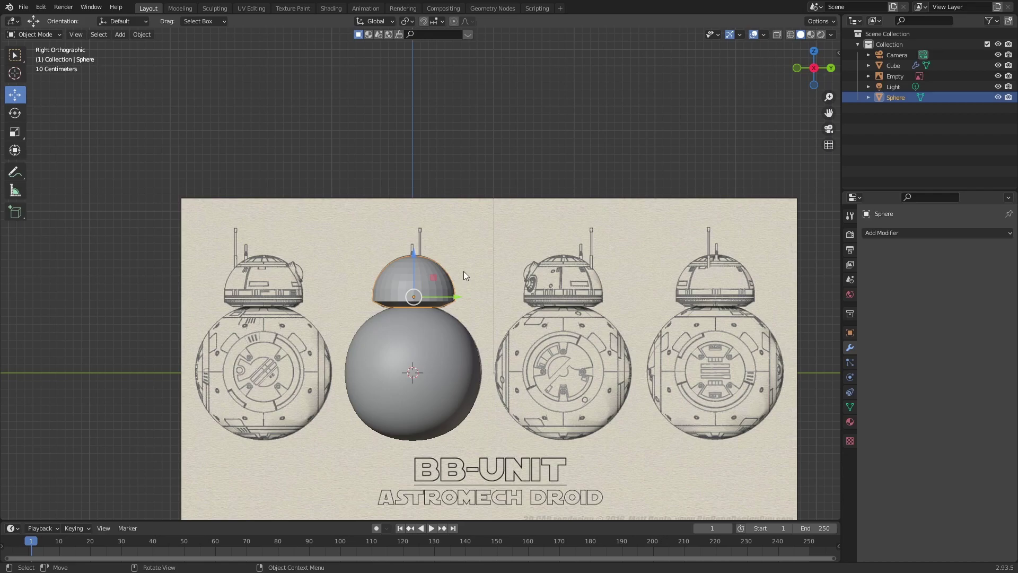
pyautogui.click(890, 234)
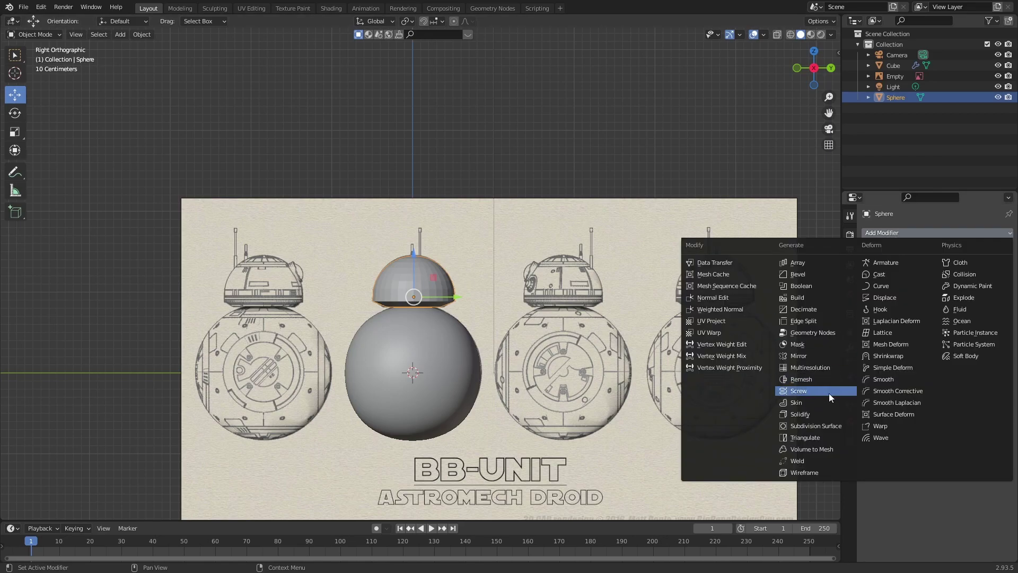
pyautogui.click(825, 423)
pyautogui.click(997, 280)
# - Bevel the edge loops at the head's lower rim and around its neck opening to sharpen them
pyautogui.scroll(4, 488, 319)
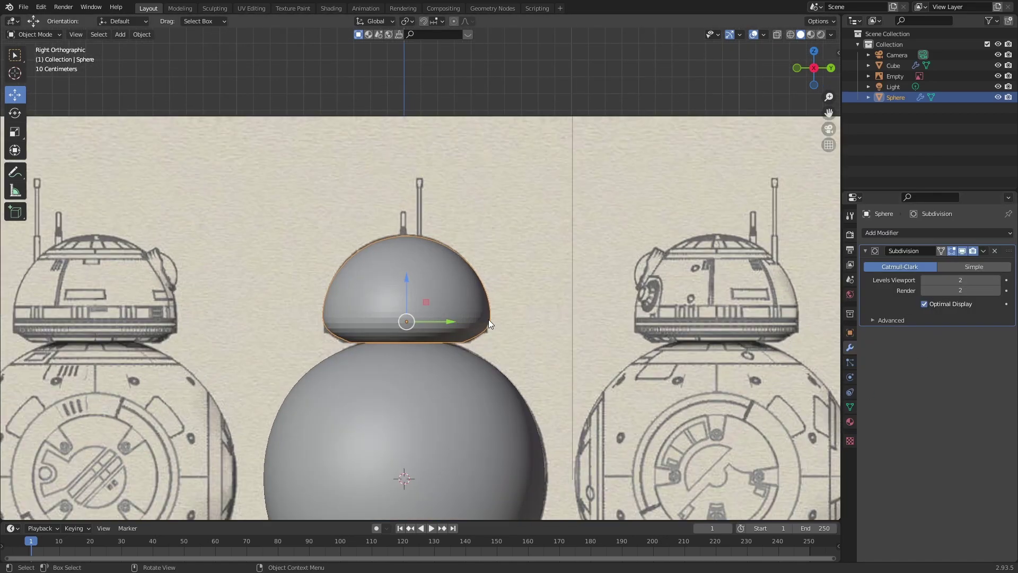
pyautogui.moveTo(489, 319); pyautogui.dragTo(519, 321, button='middle')
pyautogui.press('Tab')
pyautogui.scroll(1, 457, 333)
pyautogui.press('2')
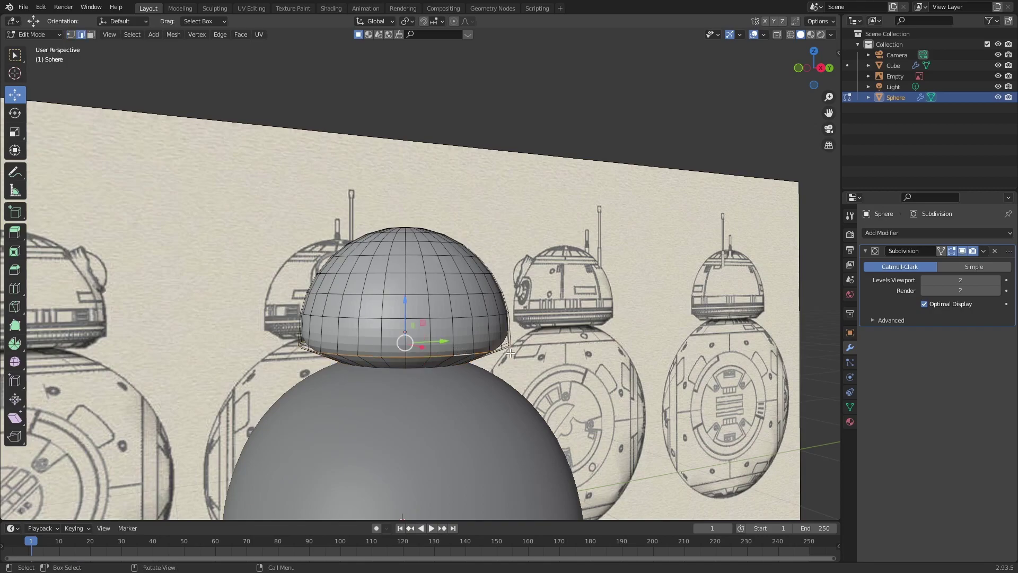
pyautogui.hotkey('ctrl', 'b')
pyautogui.click(515, 353)
pyautogui.moveTo(515, 353); pyautogui.dragTo(454, 334, button='middle')
pyautogui.keyDown('alt'); pyautogui.click(448, 332); pyautogui.keyUp('alt')
pyautogui.hotkey('ctrl', 'b')
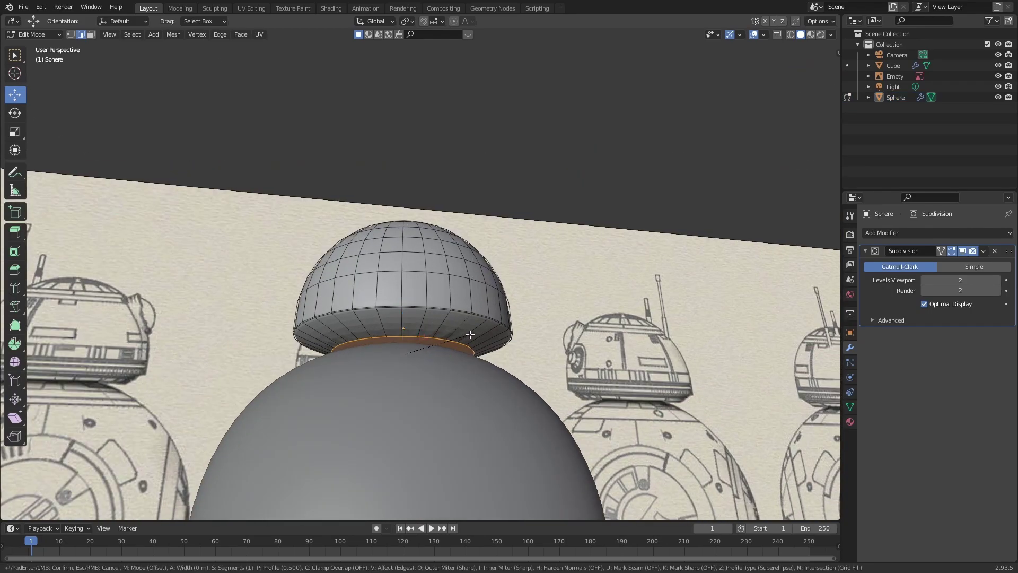
pyautogui.click(471, 334)
pyautogui.press('Tab')
# - Duplicate the head in place and move the copy forward along X, away from the body
pyautogui.press('KP_3')
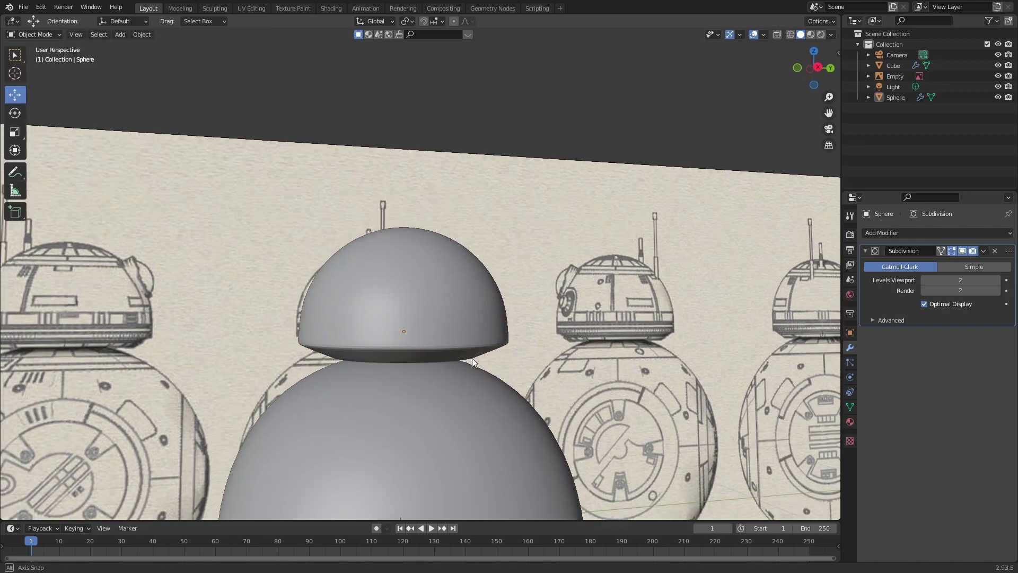
pyautogui.click(412, 288)
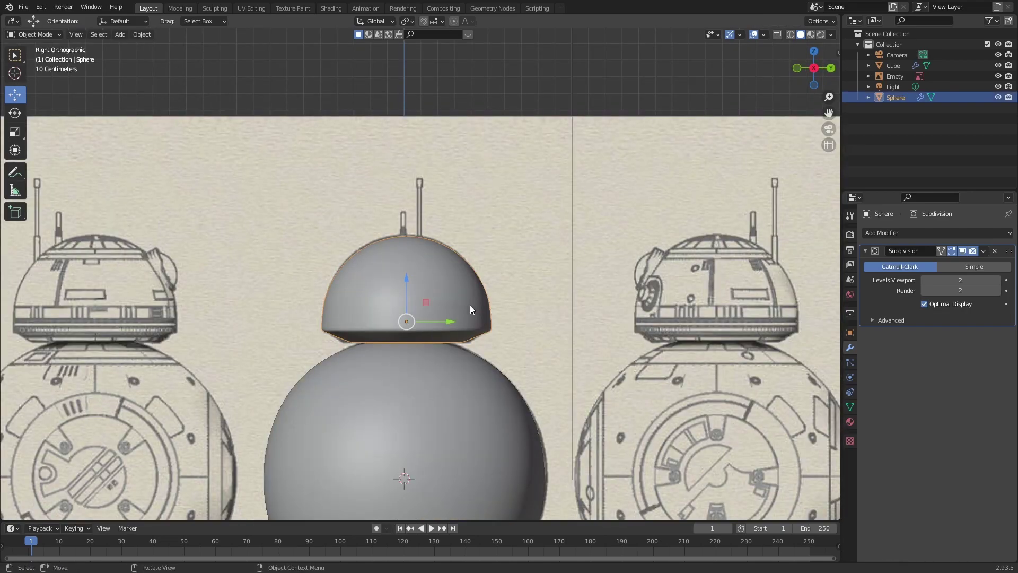
pyautogui.hotkey('shift', 'd')
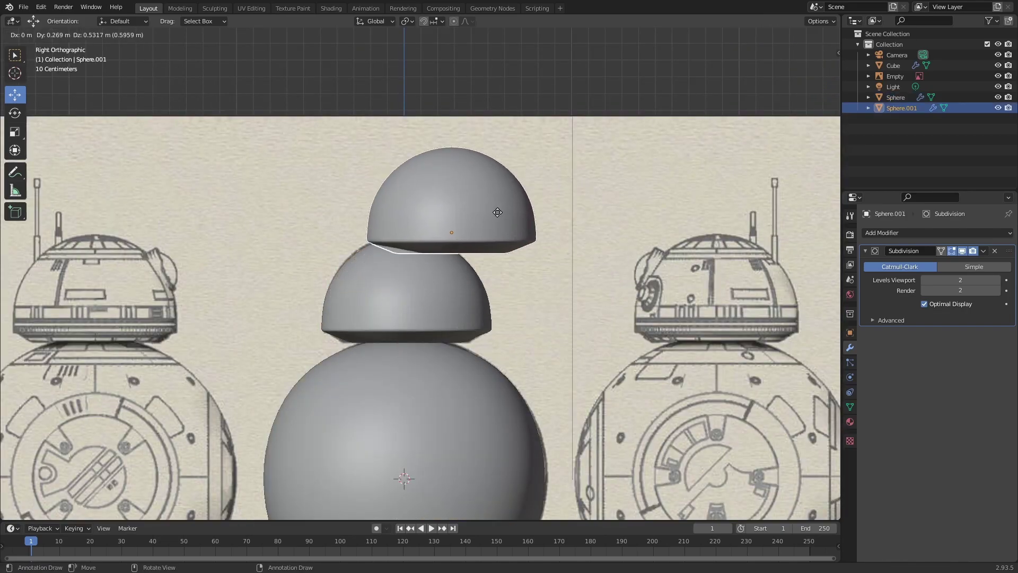
pyautogui.rightClick(509, 212)
pyautogui.moveTo(498, 220); pyautogui.dragTo(399, 247, button='middle')
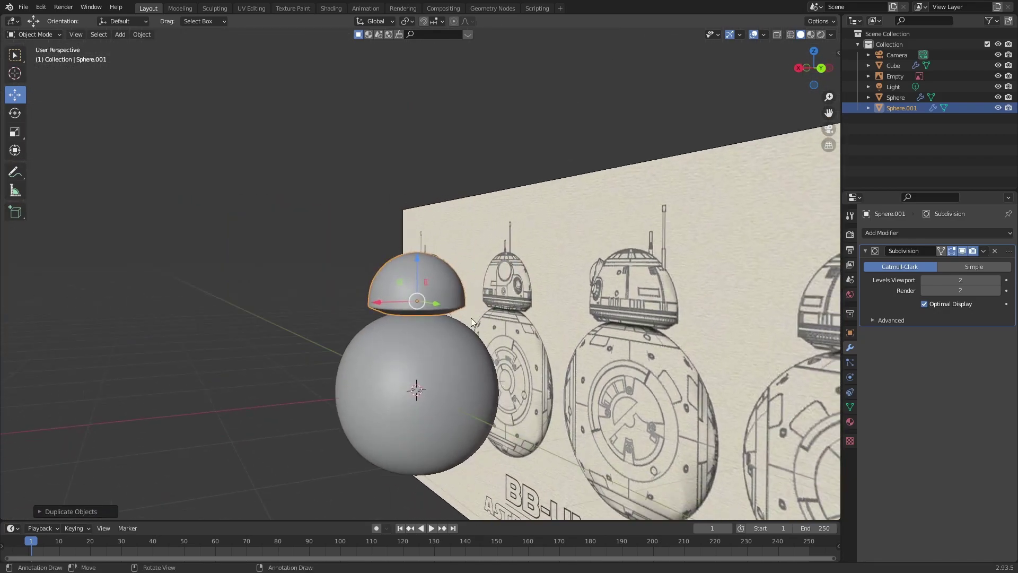
pyautogui.moveTo(378, 301); pyautogui.dragTo(201, 320)
# - Rotate the duplicated head 90° about the Y axis
pyautogui.moveTo(201, 320); pyautogui.dragTo(541, 366, button='middle')
pyautogui.write('ry90')
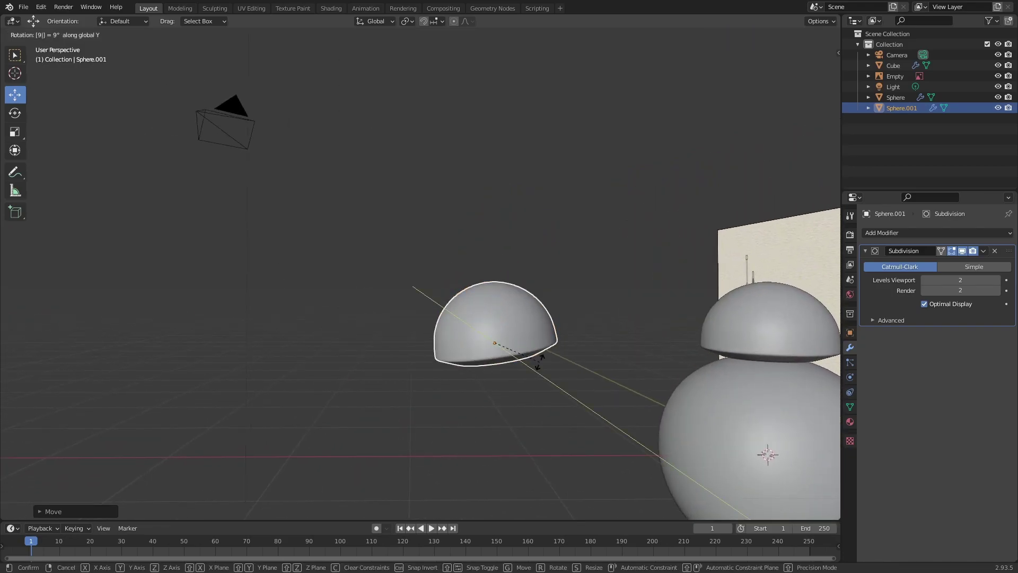
pyautogui.press('Return')
pyautogui.moveTo(540, 362); pyautogui.dragTo(604, 342, button='middle')
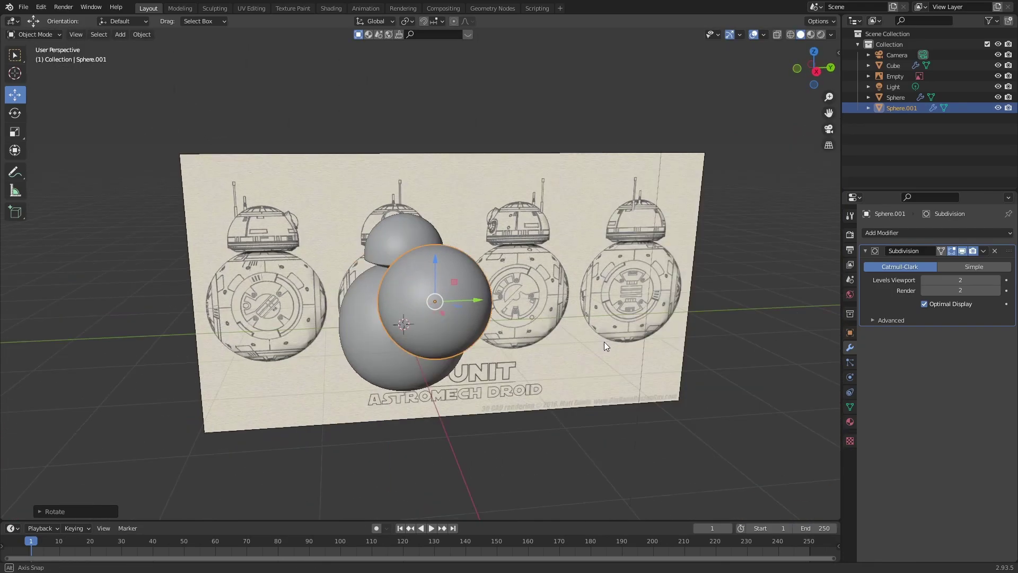
# - Scale down the rotated head copy and separate a duplicate of its rim edge loop into a new object
pyautogui.press('s')
pyautogui.click(478, 322)
pyautogui.scroll(2, 478, 323)
pyautogui.moveTo(478, 322); pyautogui.dragTo(449, 379, button='middle')
pyautogui.press('Tab')
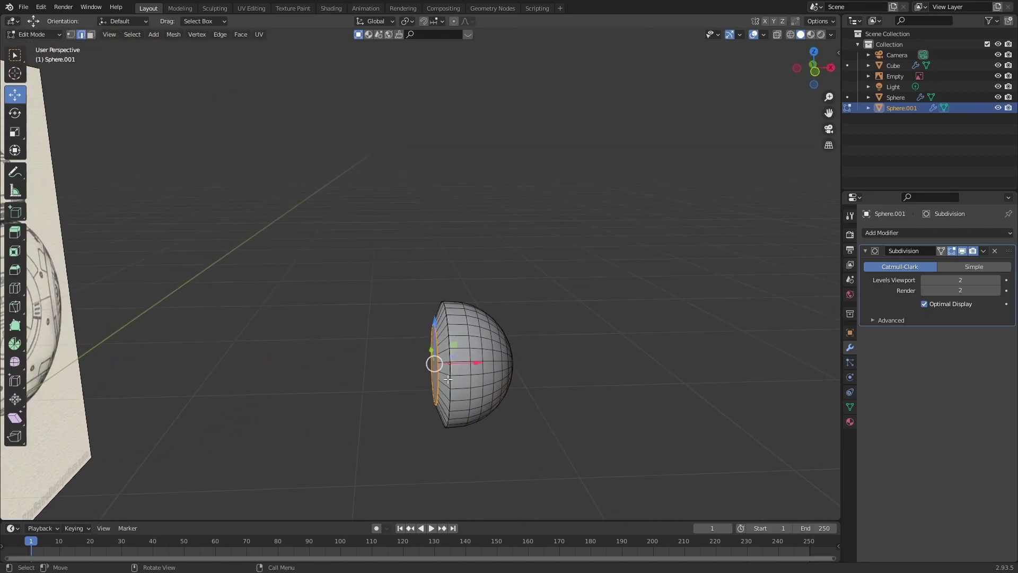
pyautogui.scroll(2, 464, 390)
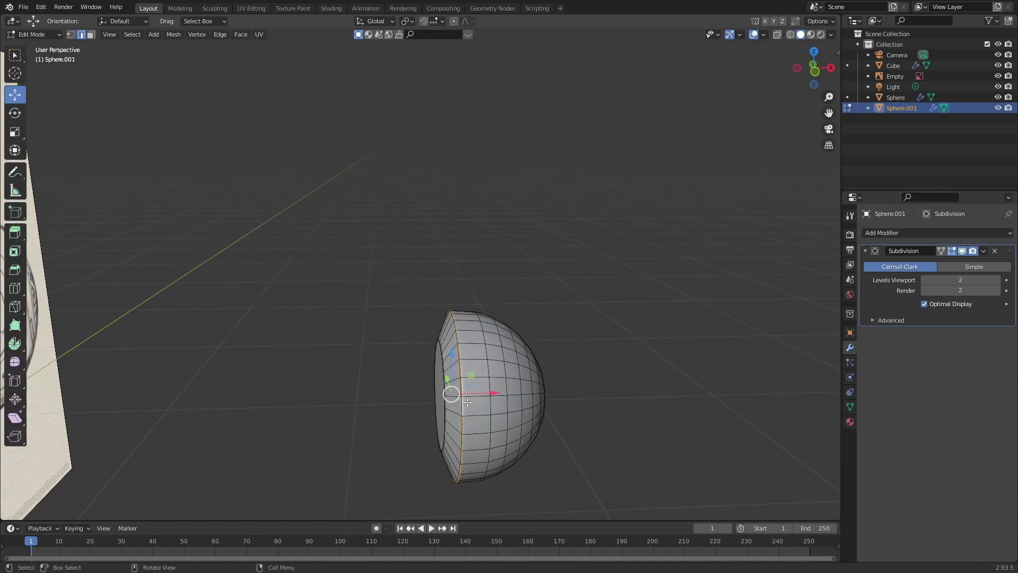
pyautogui.hotkey('shift', 'd')
pyautogui.rightClick(505, 345)
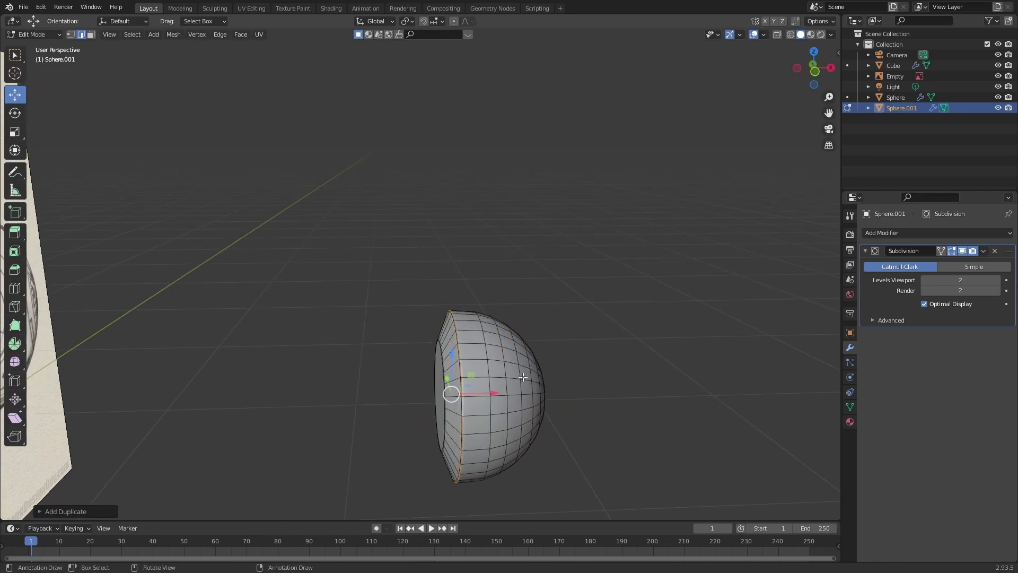
pyautogui.press('p')
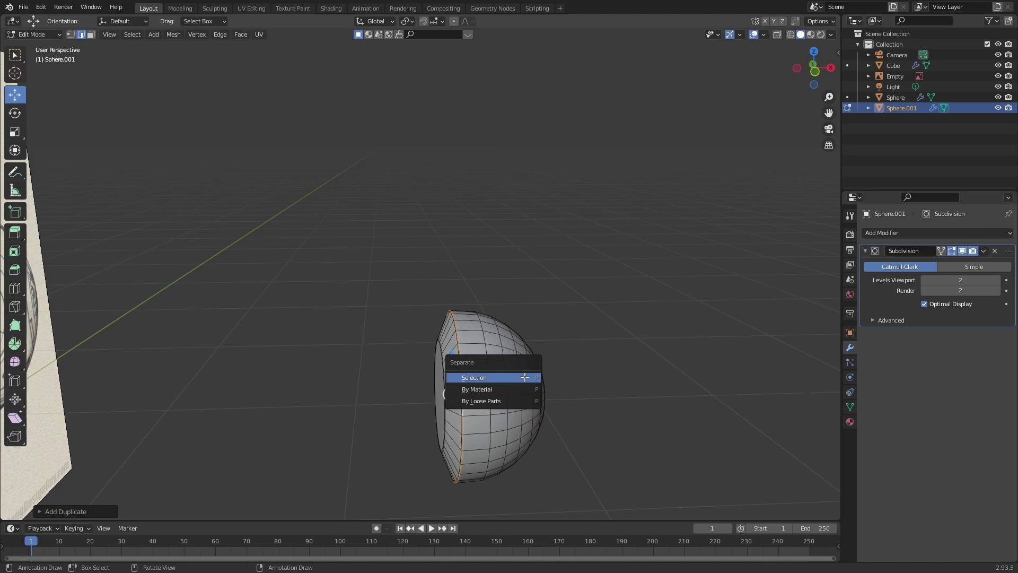
pyautogui.click(523, 376)
pyautogui.press('Tab')
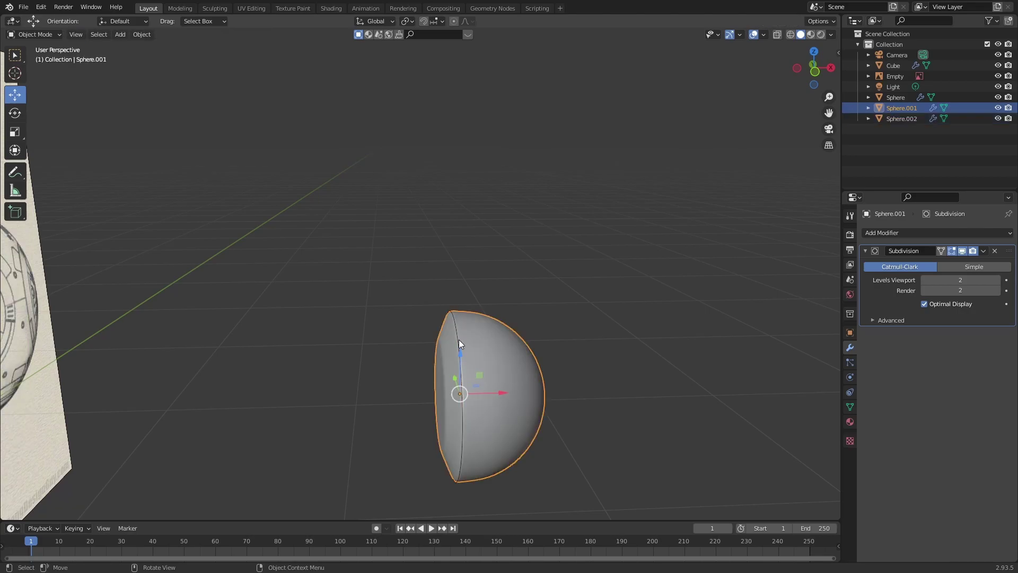
# - Extrude the separated ring along X into a band around the small dome and reposition its edge loops
pyautogui.click(460, 340)
pyautogui.moveTo(515, 357); pyautogui.dragTo(621, 396, button='middle')
pyautogui.press('Tab')
pyautogui.press('a')
pyautogui.press('g')
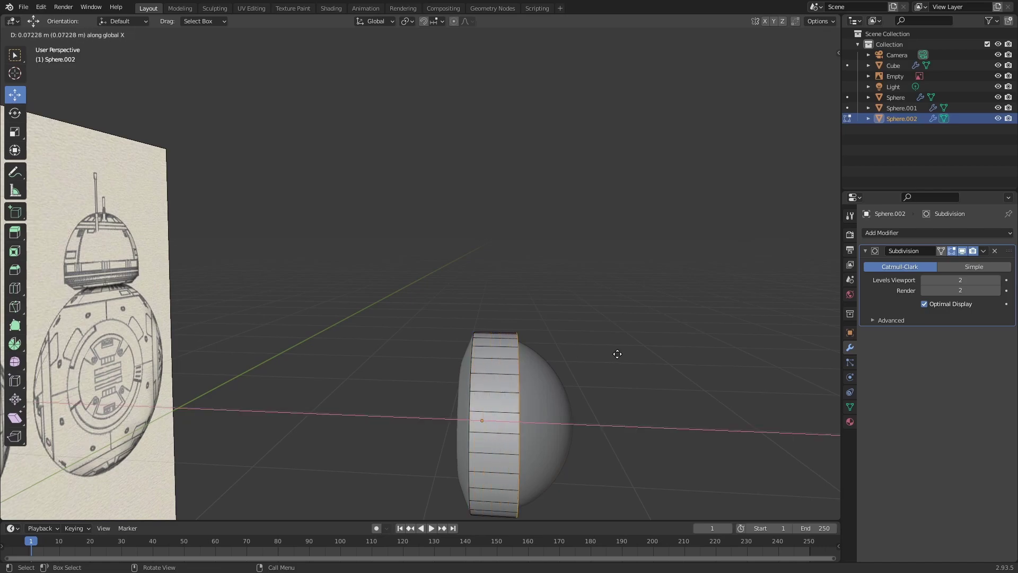
pyautogui.click(623, 352)
pyautogui.keyDown('alt'); pyautogui.click(476, 395); pyautogui.keyUp('alt')
pyautogui.moveTo(515, 423); pyautogui.dragTo(475, 419)
pyautogui.moveTo(626, 440); pyautogui.dragTo(563, 443, button='middle')
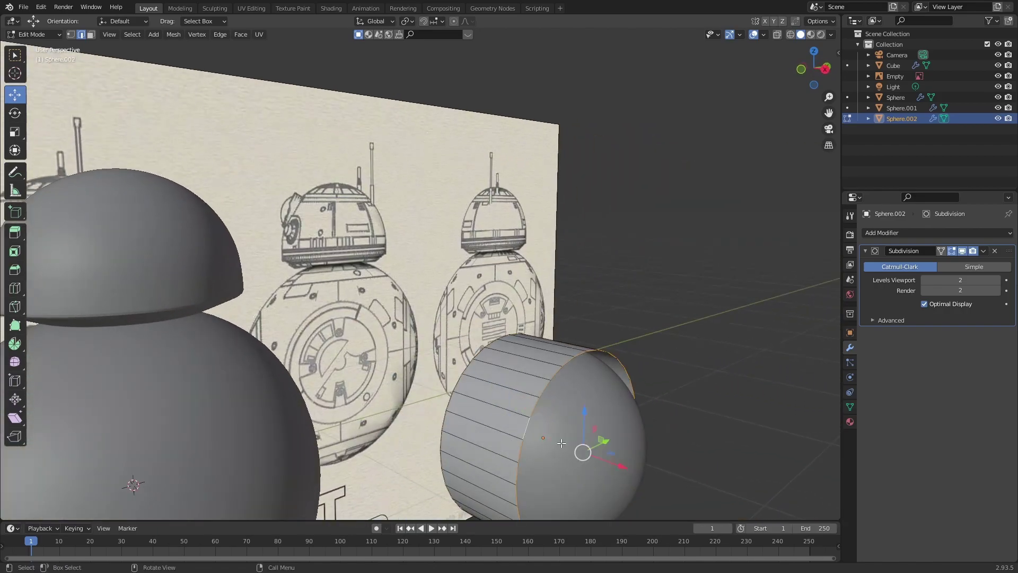
pyautogui.moveTo(608, 461); pyautogui.dragTo(556, 446)
# - Enlarge the band so it surrounds the small dome and fill its back opening with a face
pyautogui.scroll(-2, 584, 403)
pyautogui.moveTo(607, 368); pyautogui.dragTo(551, 356, button='middle')
pyautogui.press('e')
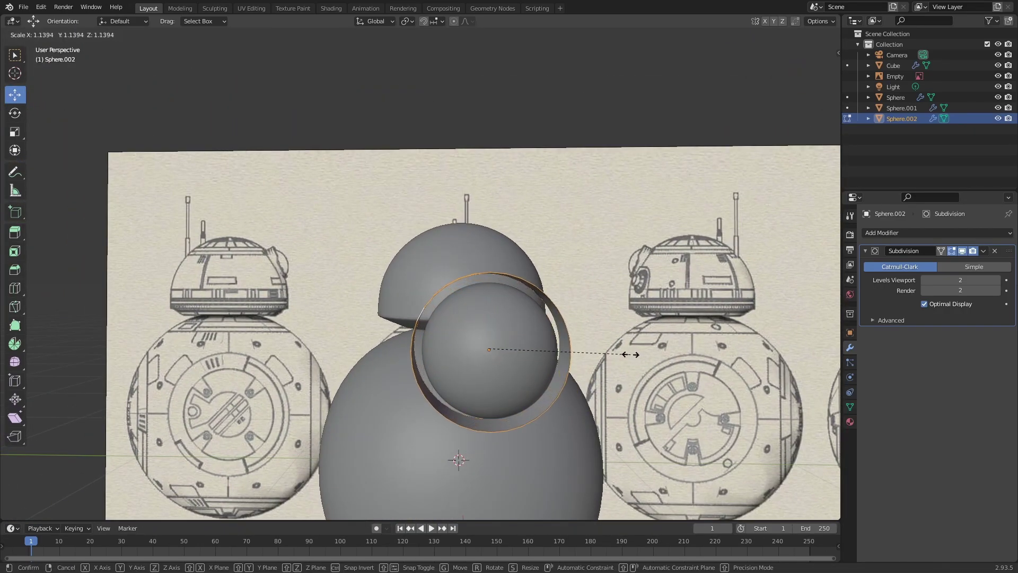
pyautogui.click(615, 356)
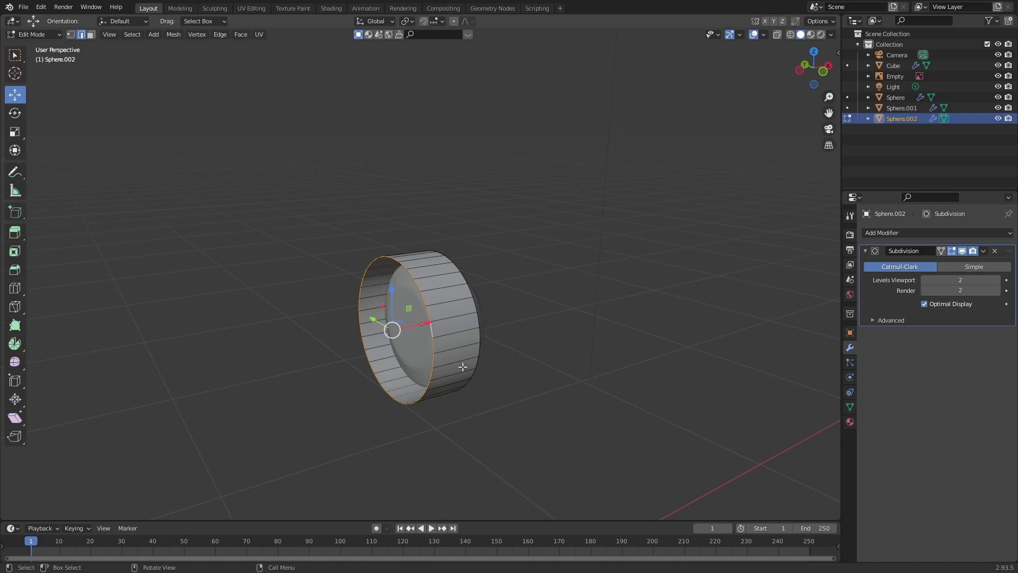
pyautogui.press('f')
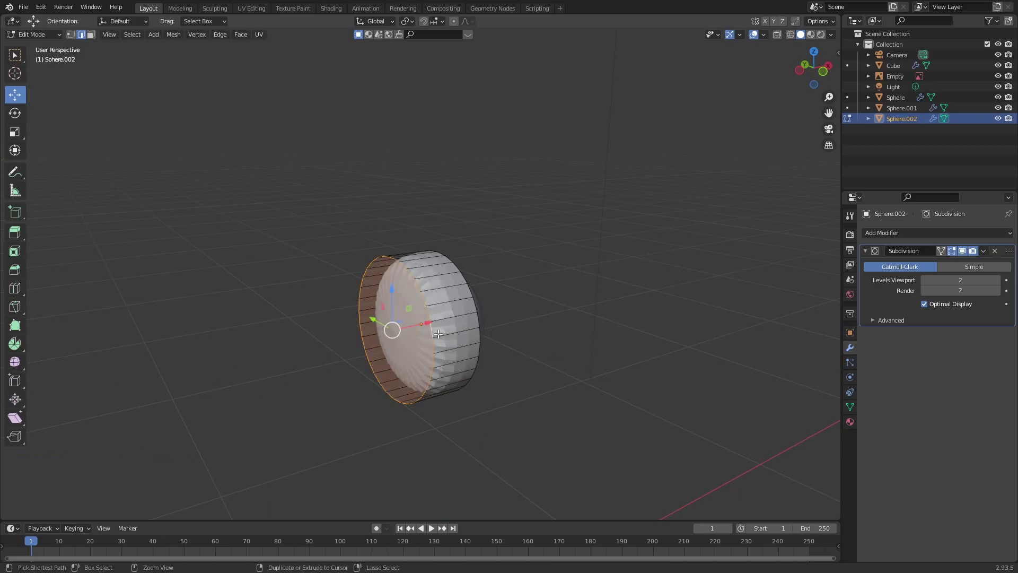
pyautogui.moveTo(439, 333); pyautogui.dragTo(467, 334, button='middle')
pyautogui.press('Tab')
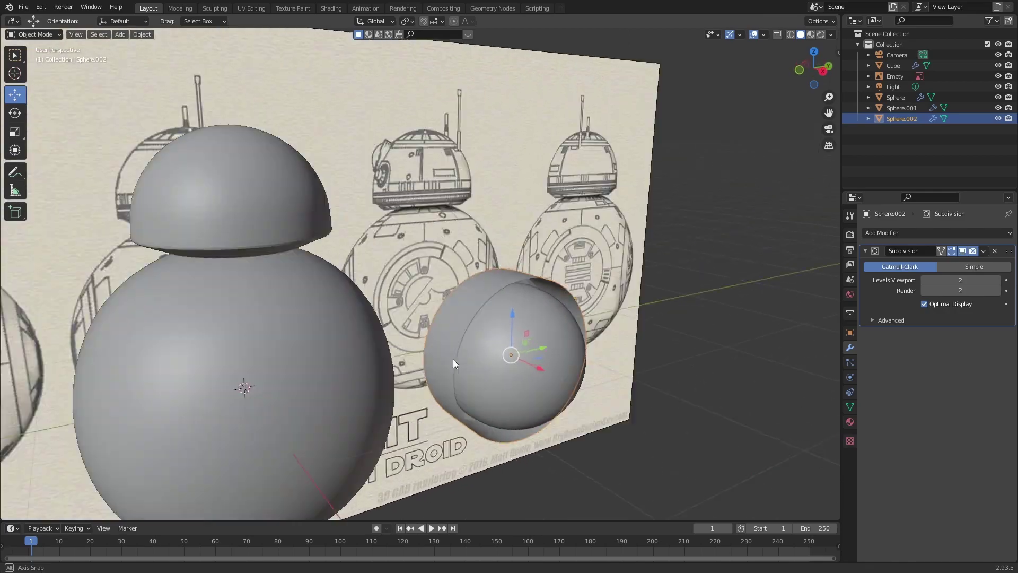
# - Add a Solidify modifier to the band with a thickness of 0.11 m
pyautogui.moveTo(453, 364); pyautogui.dragTo(402, 352, button='middle')
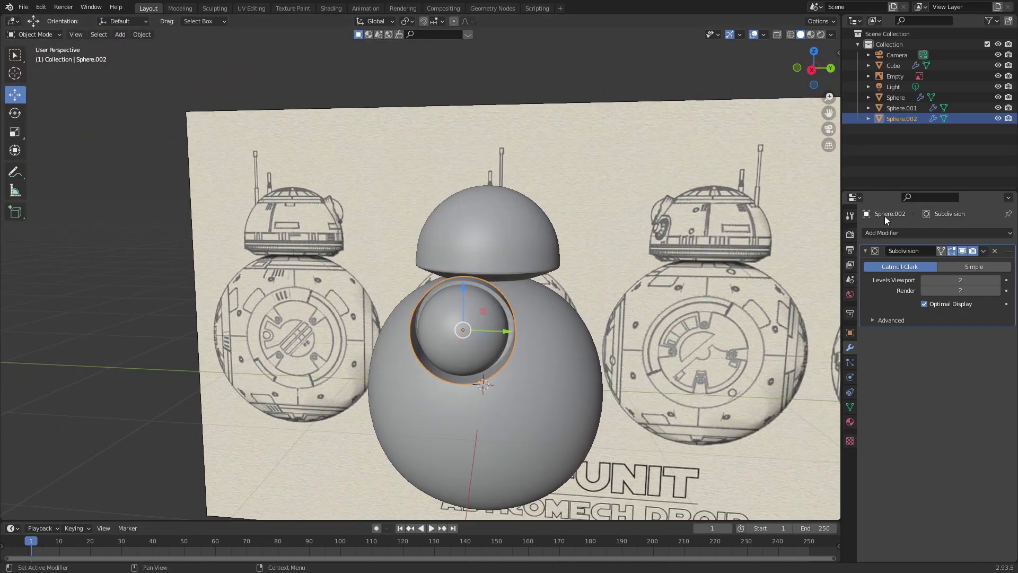
pyautogui.click(889, 233)
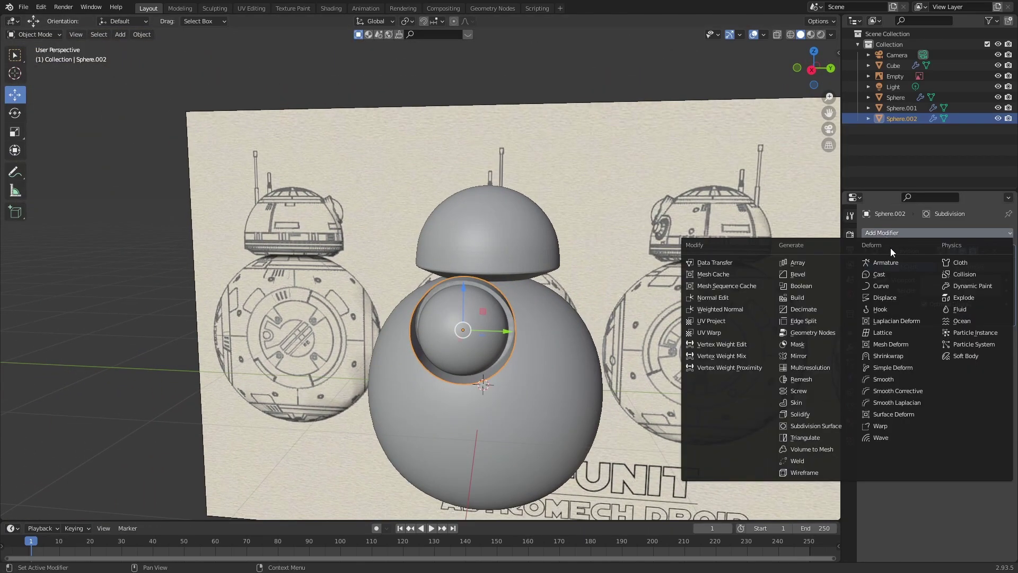
pyautogui.click(817, 413)
pyautogui.scroll(3, 565, 348)
pyautogui.moveTo(565, 348)
pyautogui.mouseDown(button='middle')
pyautogui.moveTo(546, 325)
pyautogui.moveTo(563, 335)
pyautogui.mouseUp(button='middle')
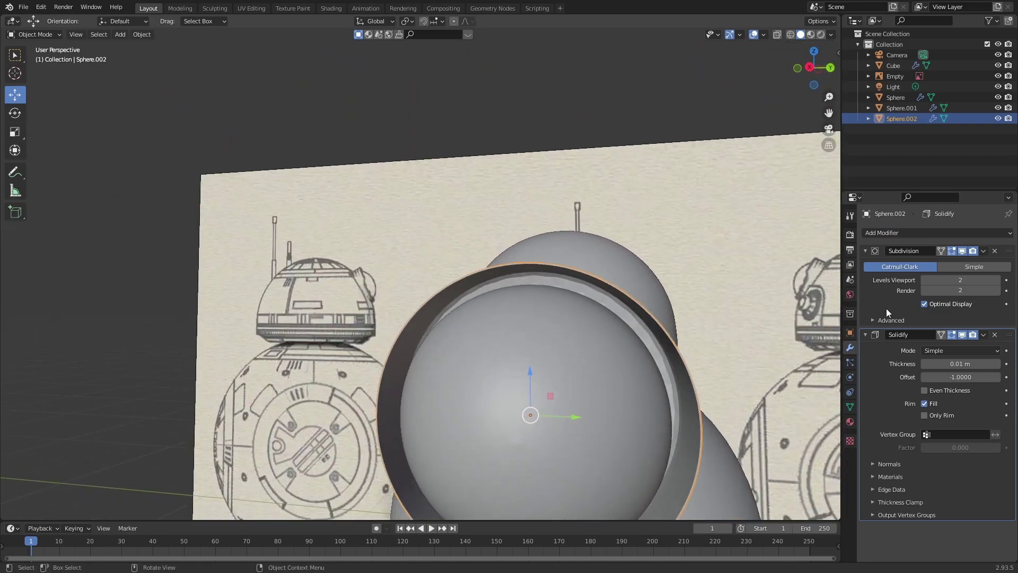
pyautogui.click(998, 364)
pyautogui.moveTo(536, 395); pyautogui.dragTo(558, 376, button='middle')
pyautogui.scroll(2, 558, 376)
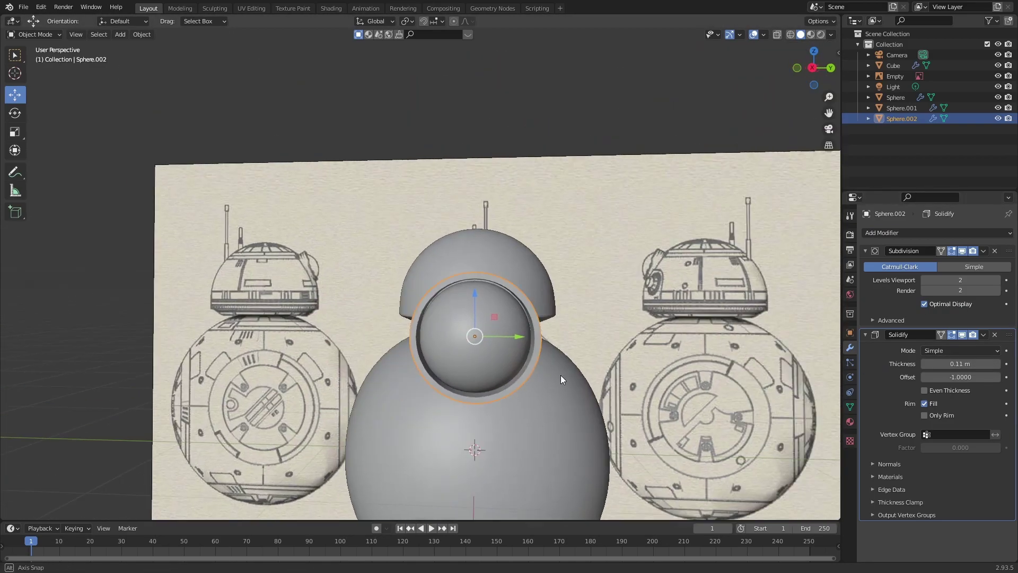
pyautogui.scroll(-2, 565, 374)
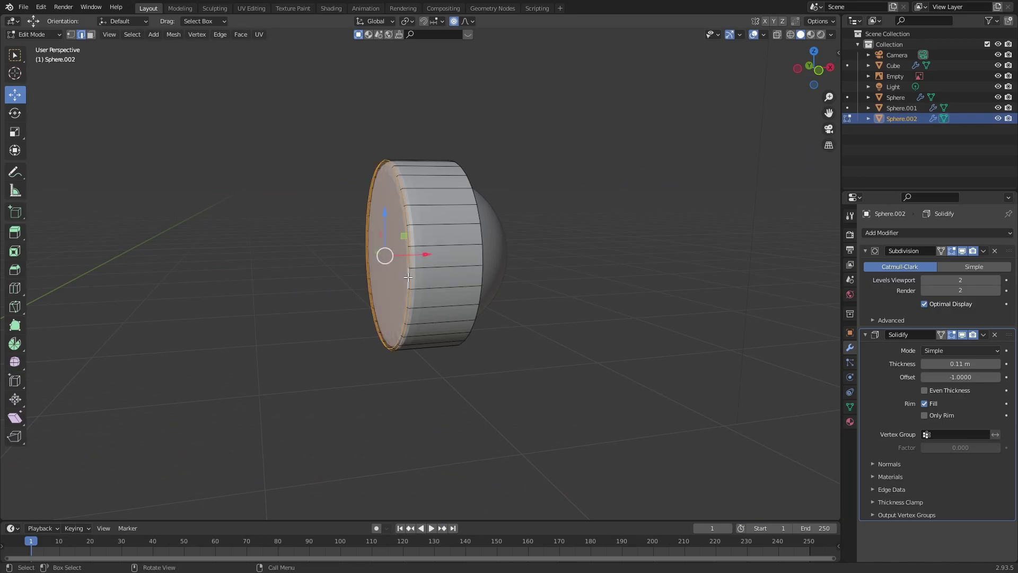
# - Hide the band's rear vertices in front view and select the lowest vertices of its front edge loop
pyautogui.press('h')
pyautogui.moveTo(480, 279); pyautogui.dragTo(371, 278, button='middle')
pyautogui.moveTo(465, 453); pyautogui.dragTo(333, 90)
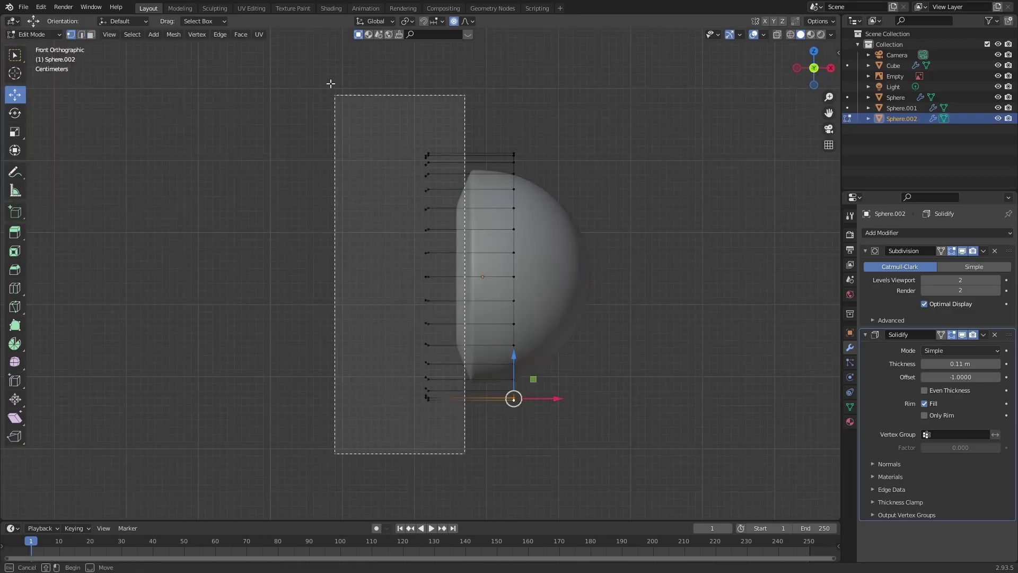
pyautogui.press('h')
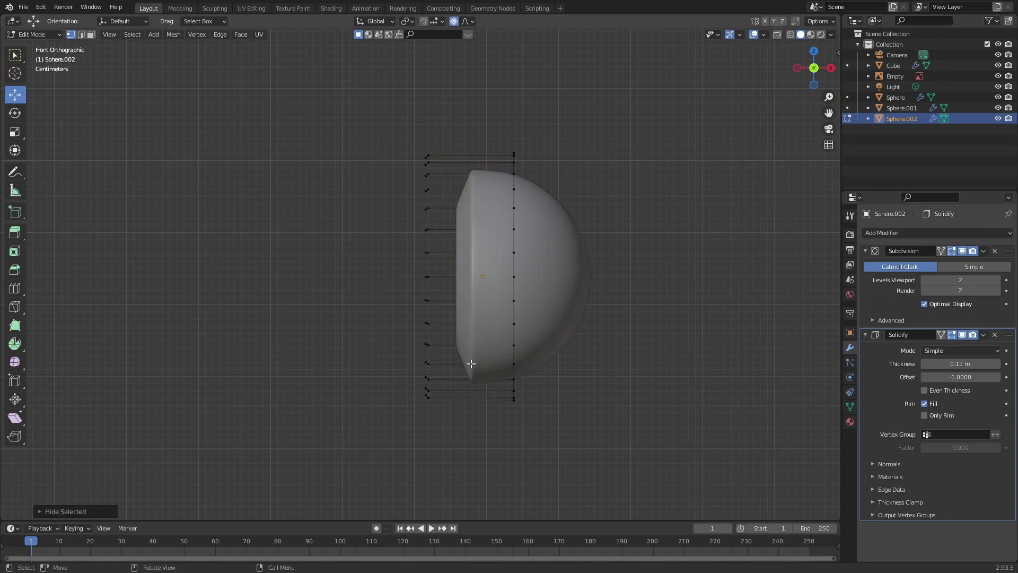
pyautogui.moveTo(467, 424); pyautogui.dragTo(319, 83)
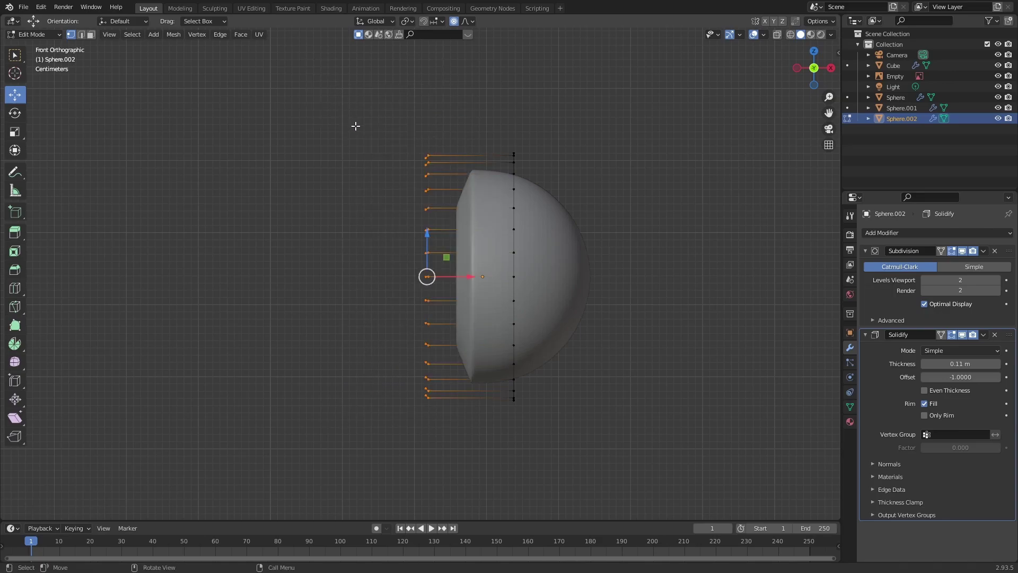
pyautogui.press('h')
pyautogui.moveTo(490, 433); pyautogui.dragTo(533, 393)
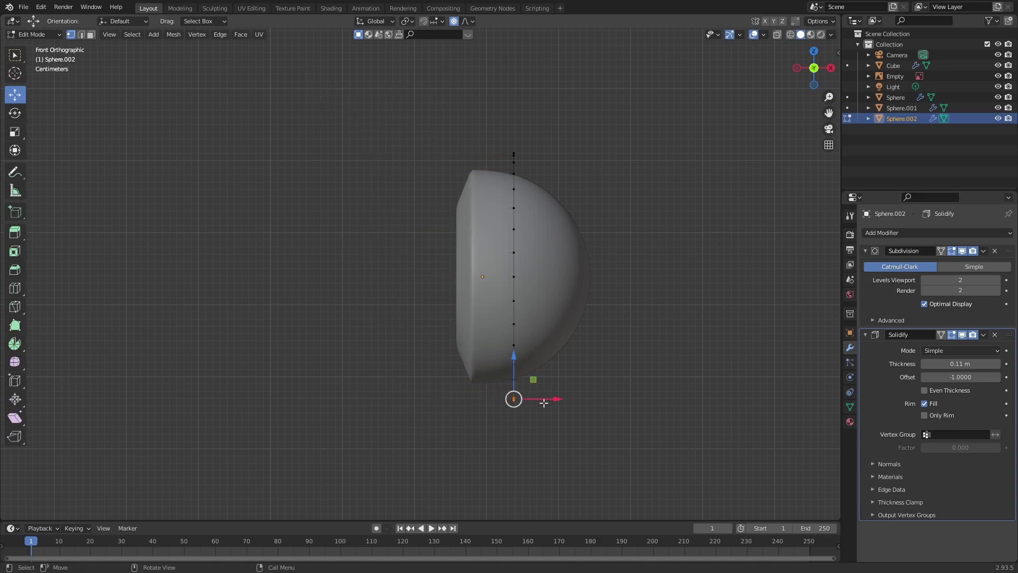
pyautogui.press('g')
pyautogui.scroll(-4, 550, 404)
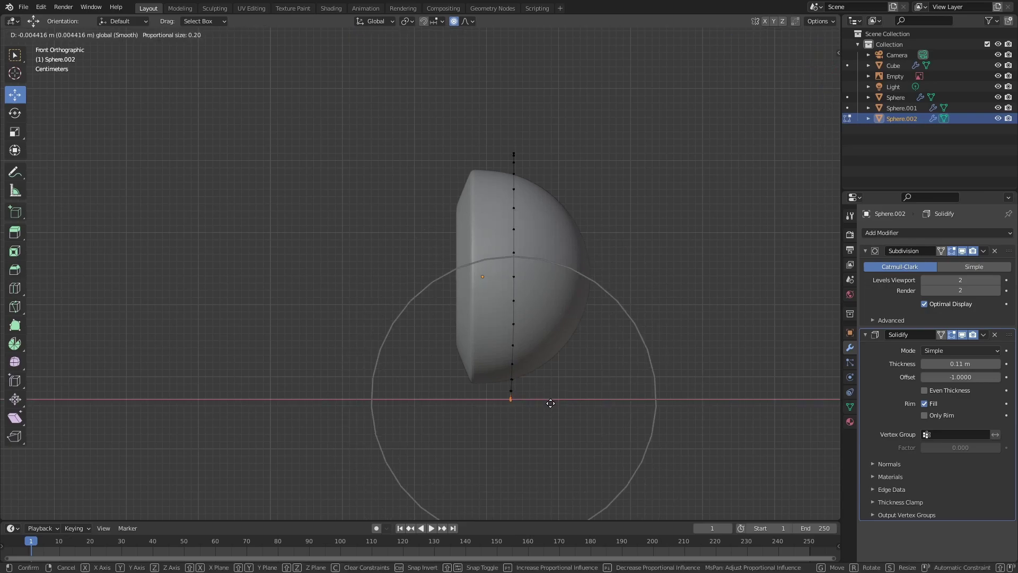
pyautogui.press('Escape')
# - Slant the band's front edge by moving its lowest vertices back about 0.036 m along X with Inverse Square proportional falloff at size 0.35
pyautogui.click(466, 21)
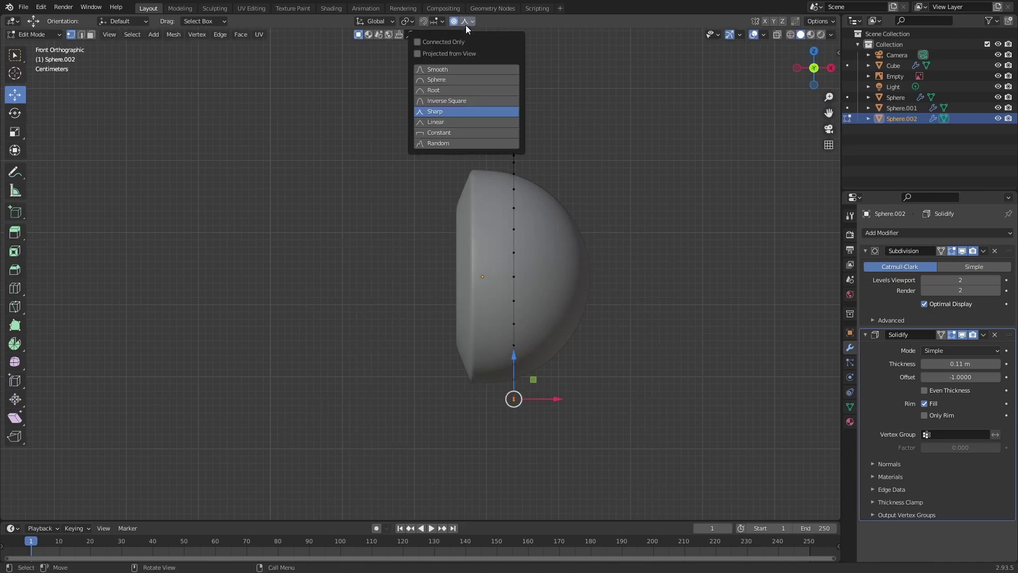
pyautogui.click(482, 102)
pyautogui.press('g')
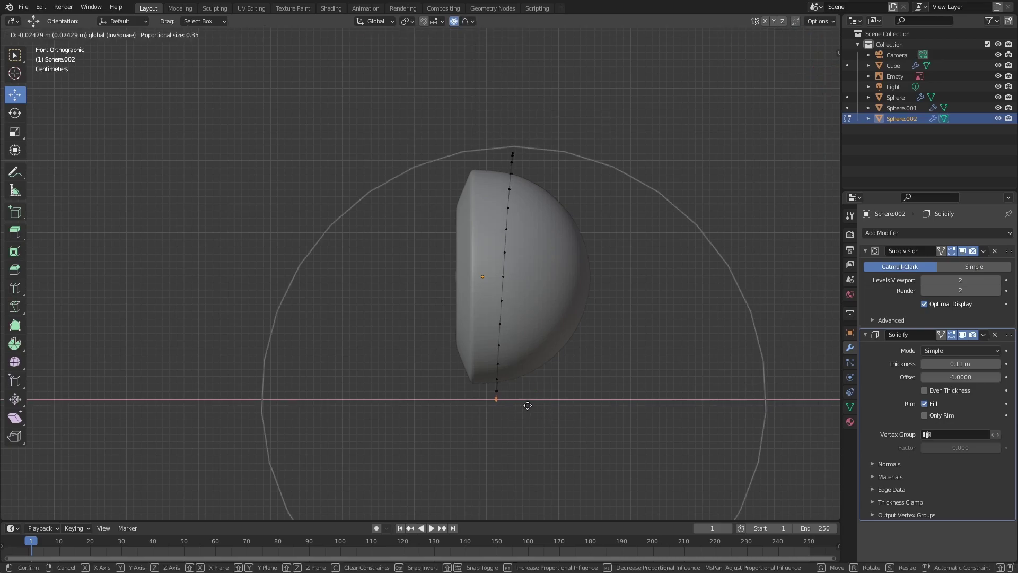
pyautogui.scroll(4, 519, 405)
pyautogui.scroll(-3, 519, 405)
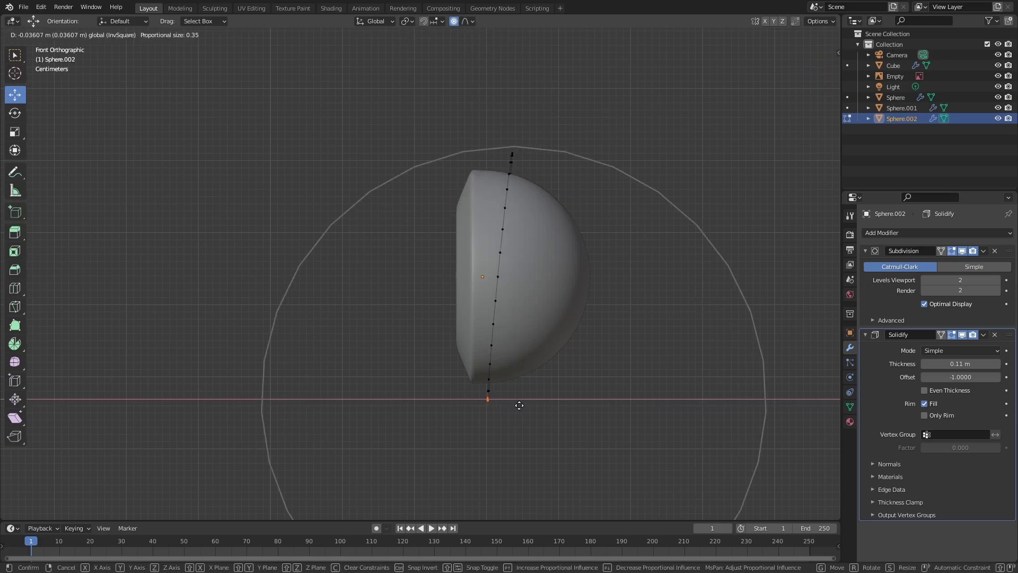
pyautogui.click(519, 406)
# - Reveal the band's hidden vertices and return to Object Mode with the whole droid in view
pyautogui.hotkey('alt', 'h')
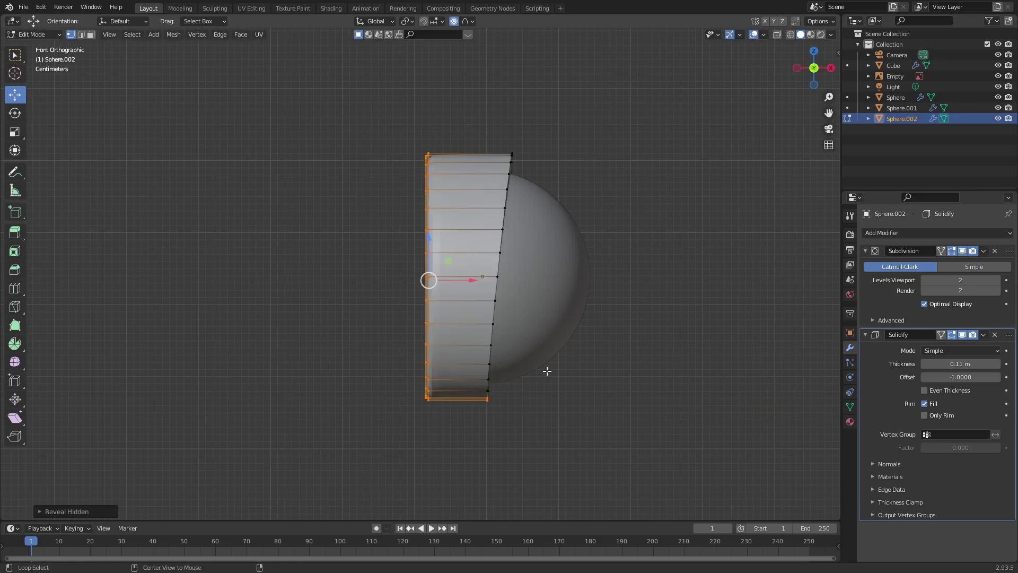
pyautogui.click(615, 355)
pyautogui.scroll(-1, 624, 346)
pyautogui.press('/')
pyautogui.moveTo(519, 349); pyautogui.dragTo(546, 347, button='middle')
pyautogui.press('Tab')
pyautogui.moveTo(732, 318); pyautogui.dragTo(685, 316, button='middle')
pyautogui.scroll(-2, 656, 309)
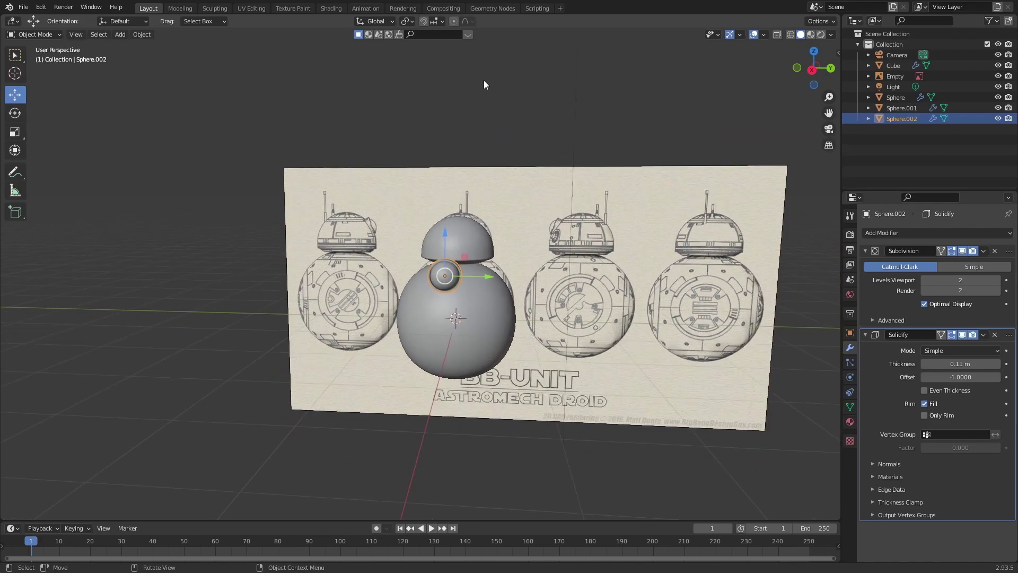
# - Select the small dome with its band and move both about 1.76 m back along X to the head's front
pyautogui.click(484, 80)
pyautogui.click(445, 276)
pyautogui.keyDown('shift'); pyautogui.click(433, 265); pyautogui.keyUp('shift')
pyautogui.press('KP_3')
pyautogui.moveTo(436, 258); pyautogui.dragTo(472, 228, button='middle')
pyautogui.scroll(1, 436, 258)
pyautogui.press('KP_3')
pyautogui.scroll(-3, 436, 257)
pyautogui.press('g')
pyautogui.press('x')
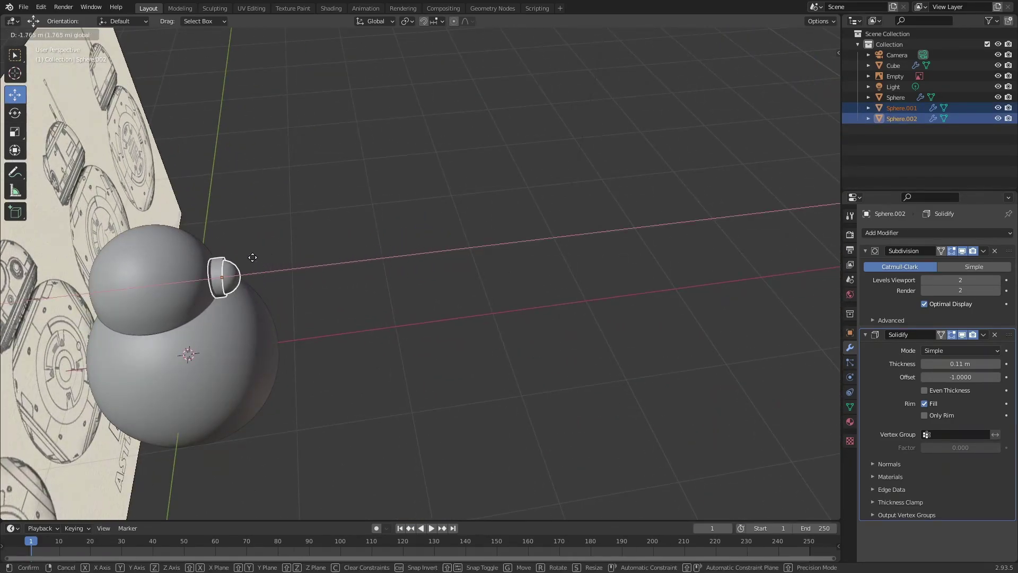
pyautogui.click(255, 253)
# - Raise the dome and band to the blueprint's large eye circle using an X-ray wireframe side view, and restore opaque solid shading
pyautogui.press('KP_3')
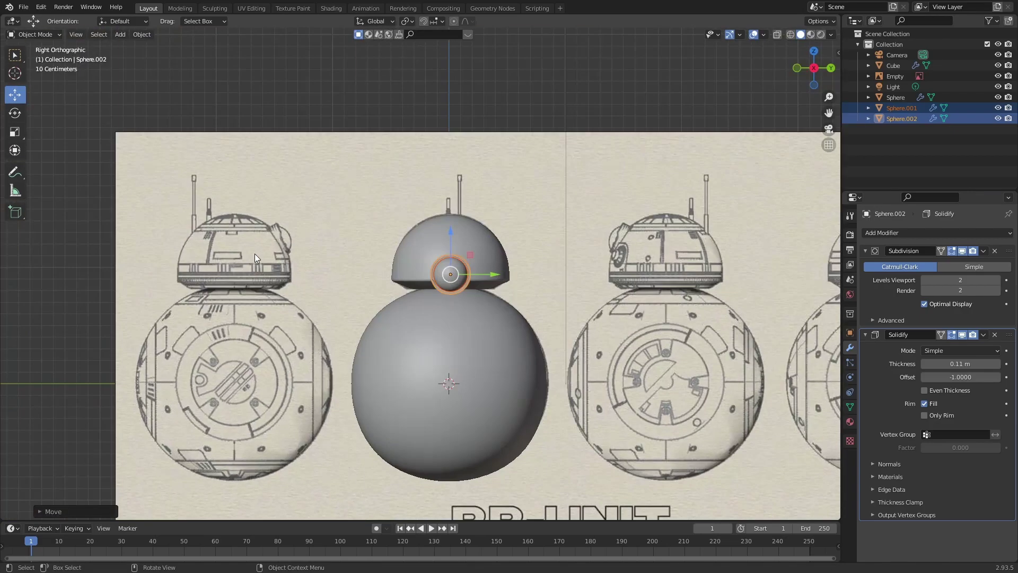
pyautogui.click(777, 35)
pyautogui.scroll(4, 376, 263)
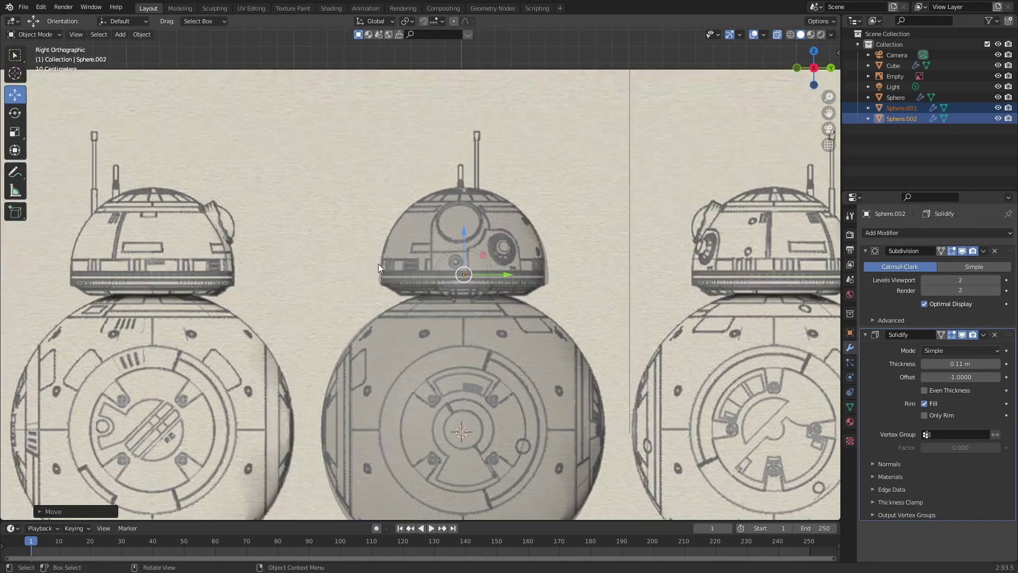
pyautogui.click(789, 34)
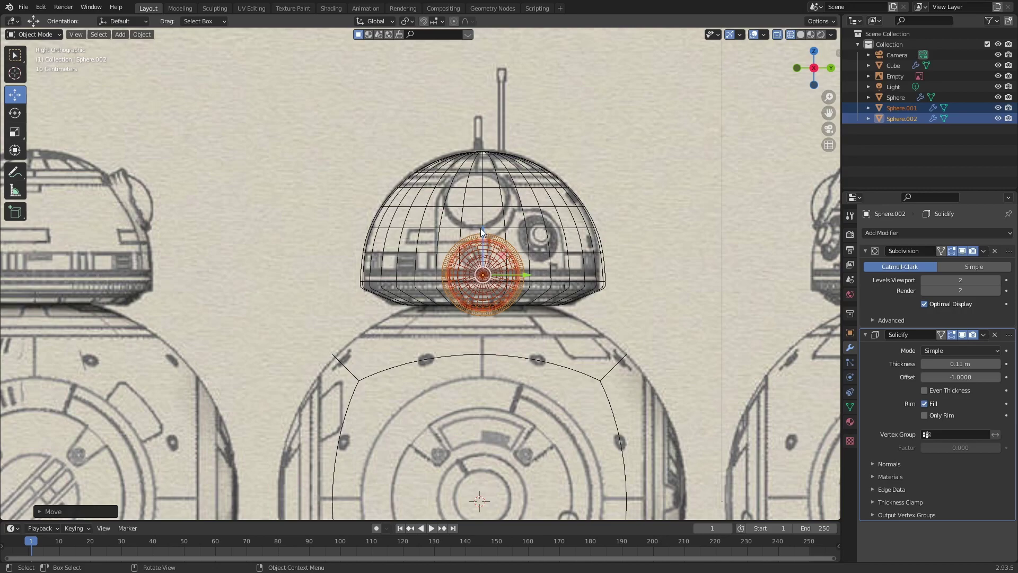
pyautogui.moveTo(511, 195); pyautogui.dragTo(624, 244, button='middle')
pyautogui.press('KP_Decimal')
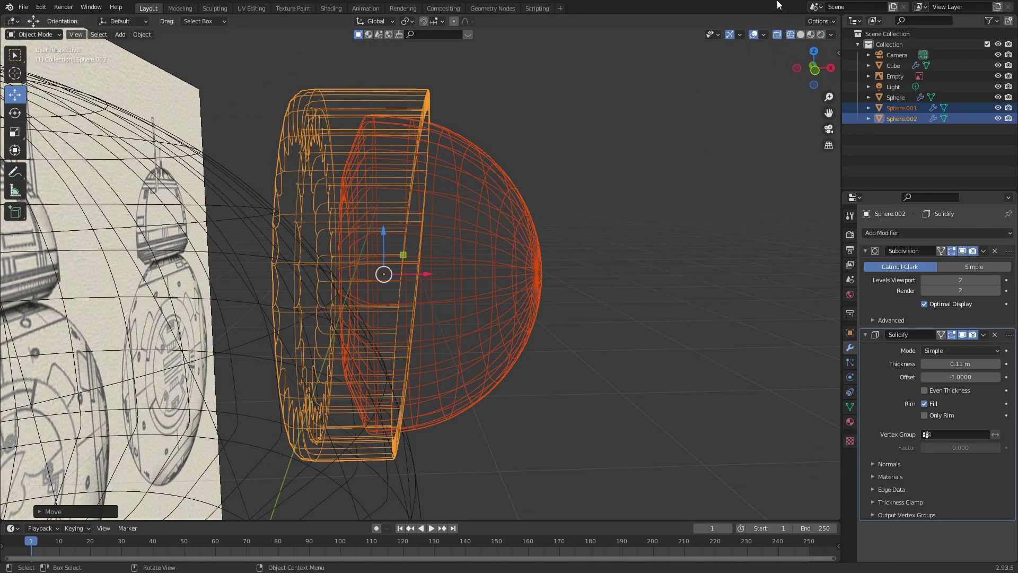
pyautogui.click(799, 34)
pyautogui.click(776, 35)
# - Rotate the dome and band about the Y axis so they tilt upward to follow the head's curvature
pyautogui.scroll(-5, 506, 224)
pyautogui.press('r')
pyautogui.press('y')
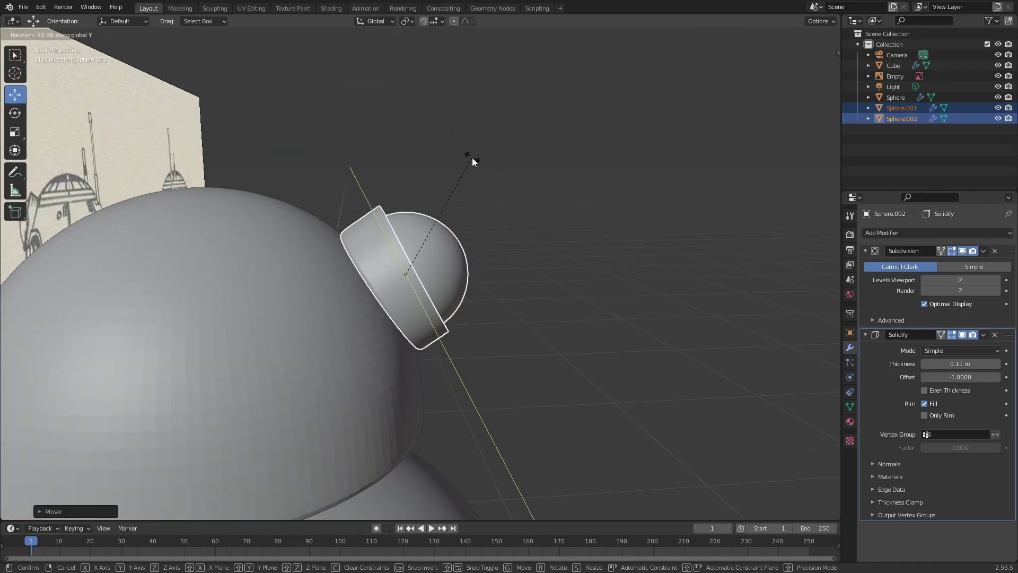
pyautogui.click(470, 157)
pyautogui.moveTo(471, 157); pyautogui.dragTo(407, 166, button='middle')
# - Set the transform orientation to Normal and move the tilted eye along its own axis into the head's surface
pyautogui.click(367, 20)
pyautogui.click(371, 75)
pyautogui.moveTo(393, 238); pyautogui.dragTo(451, 230, button='middle')
pyautogui.moveTo(451, 230); pyautogui.dragTo(438, 240)
# - Duplicate the eye's outer band in place
pyautogui.moveTo(430, 246); pyautogui.dragTo(320, 278, button='middle')
pyautogui.scroll(-6, 314, 281)
pyautogui.click(447, 261)
pyautogui.moveTo(447, 261); pyautogui.dragTo(474, 255, button='middle')
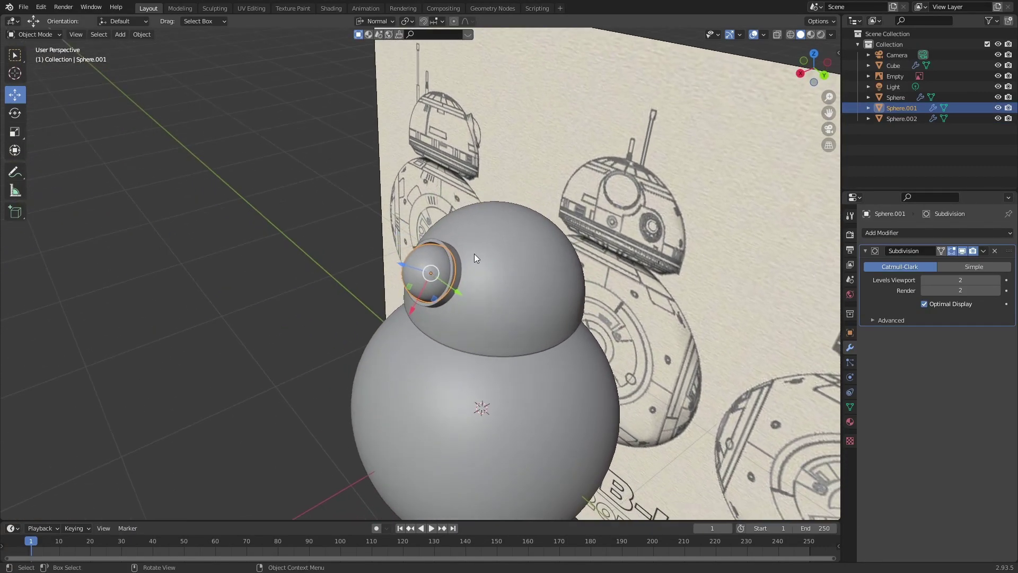
pyautogui.click(457, 260)
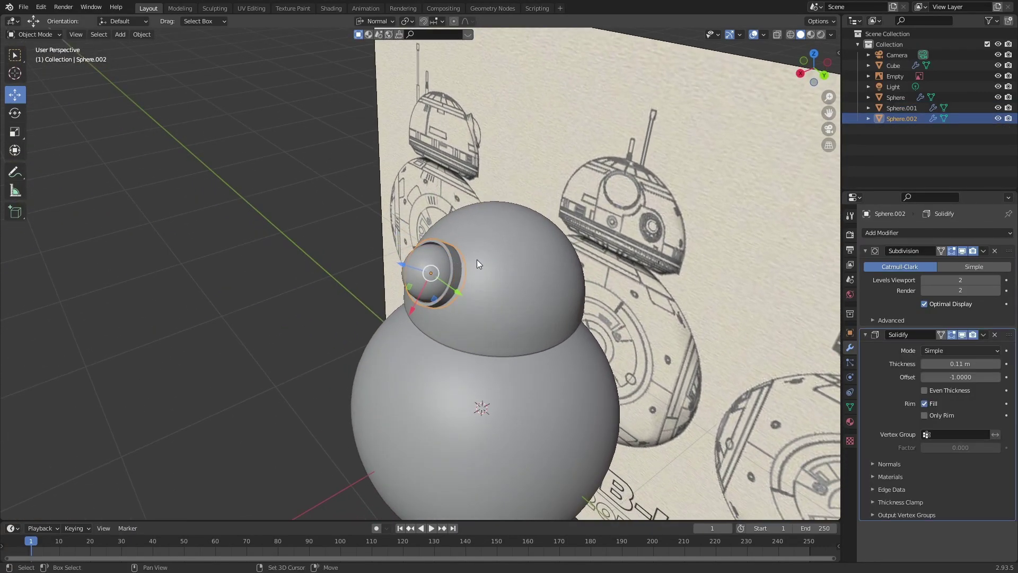
pyautogui.hotkey('shift', 'd')
pyautogui.rightClick(471, 255)
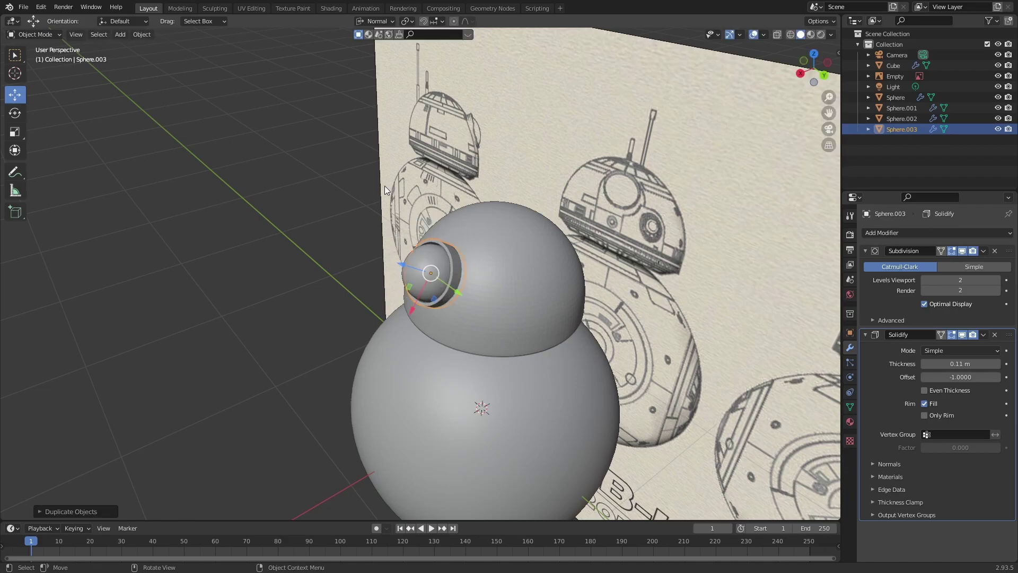
# - Set the transform orientation to Global and move the duplicated eye band out in front of the droid
pyautogui.click(374, 21)
pyautogui.click(368, 57)
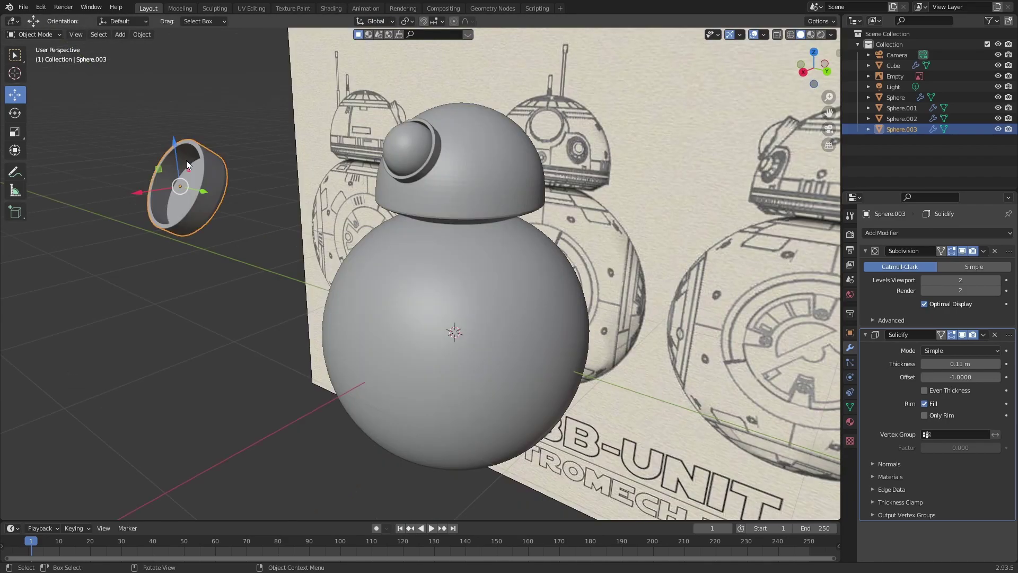
pyautogui.keyDown('shift'); pyautogui.moveTo(187, 161); pyautogui.dragTo(221, 204, button='middle'); pyautogui.keyUp('shift')
pyautogui.scroll(2, 217, 174)
pyautogui.scroll(-1, 197, 200)
# - Set the transform orientation to Normal and flatten the duplicated band's rim edge loop by scaling it to 0 along Y
pyautogui.press('Tab')
pyautogui.press('3')
pyautogui.press('2')
pyautogui.press('a')
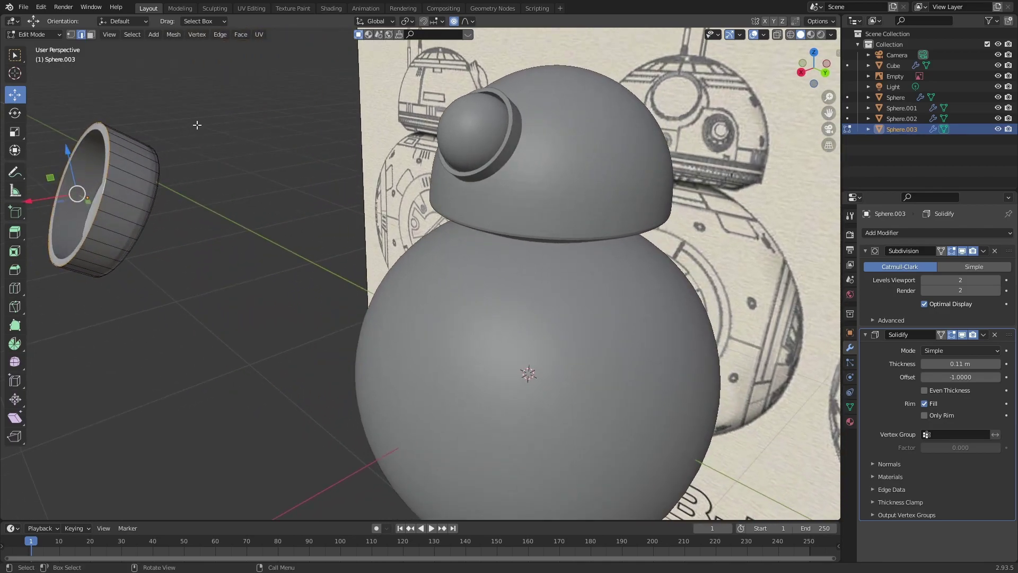
pyautogui.click(376, 22)
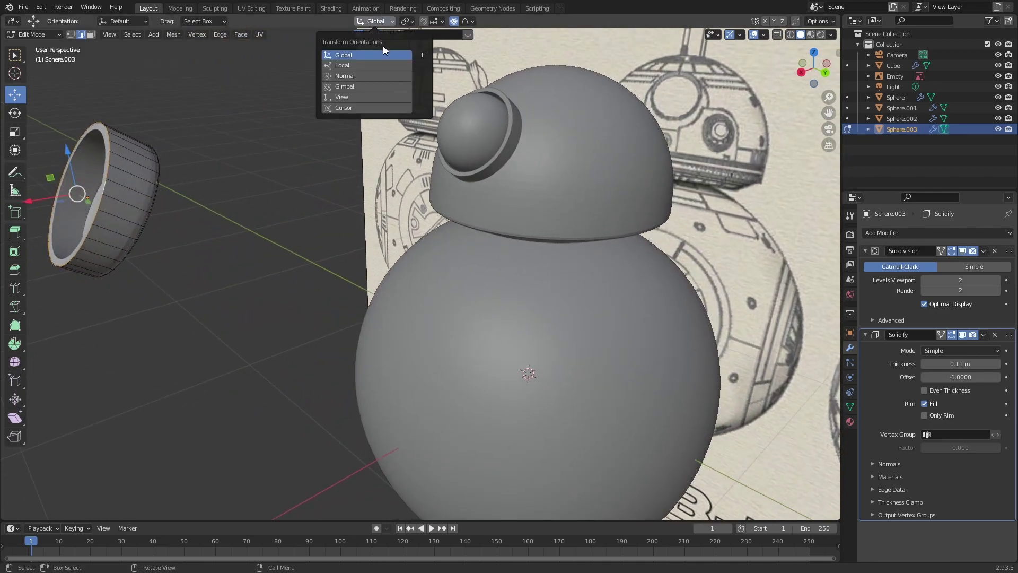
pyautogui.click(377, 77)
pyautogui.moveTo(231, 152)
pyautogui.mouseDown(button='middle')
pyautogui.moveTo(249, 150)
pyautogui.moveTo(245, 161)
pyautogui.mouseUp(button='middle')
pyautogui.press('y')
pyautogui.rightClick(244, 162)
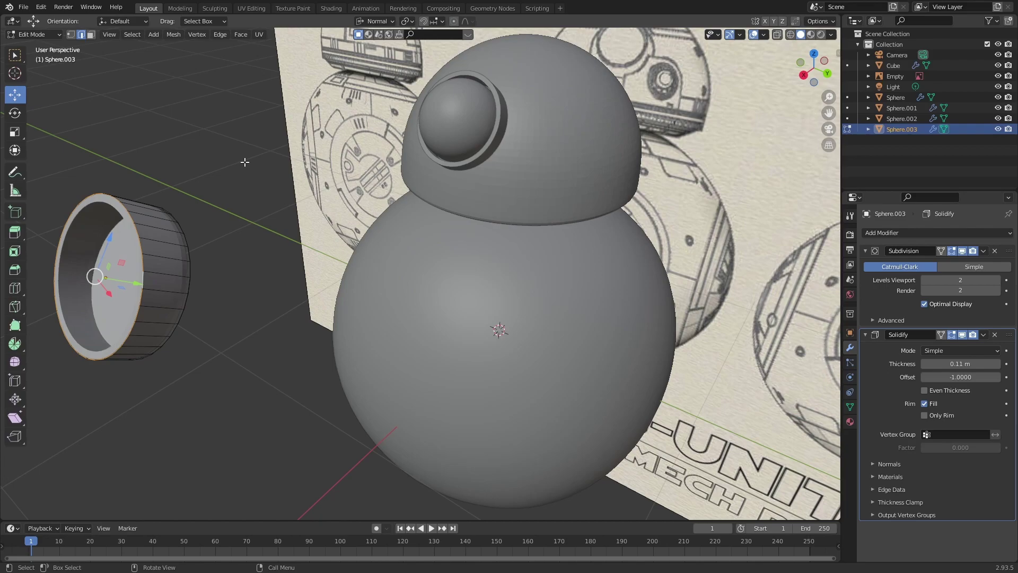
pyautogui.write('sy0')
pyautogui.press('Return')
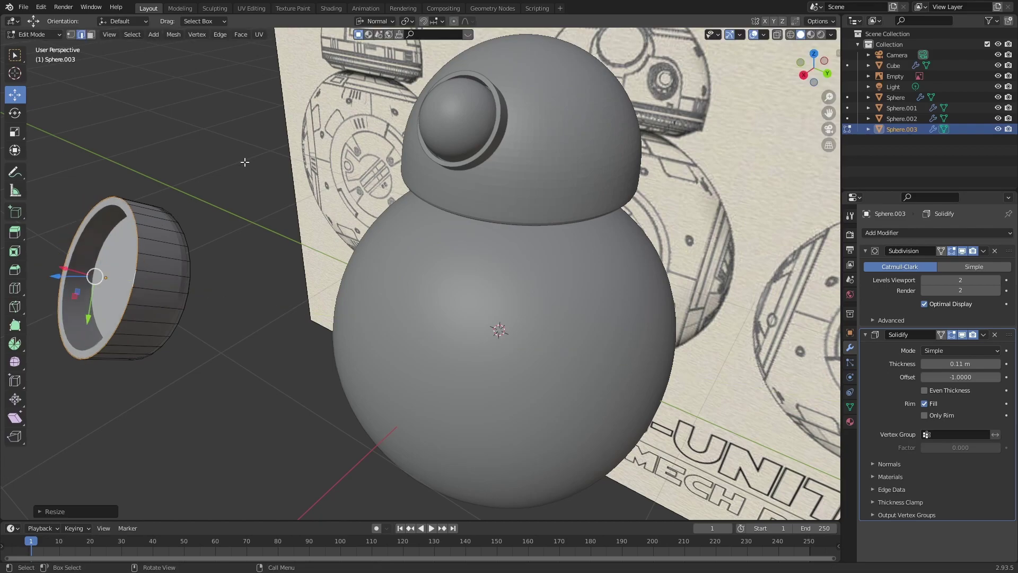
# - Hide the Solidify effect in the viewport and inset the disc face that closes the duplicated band
pyautogui.press('KP_Decimal')
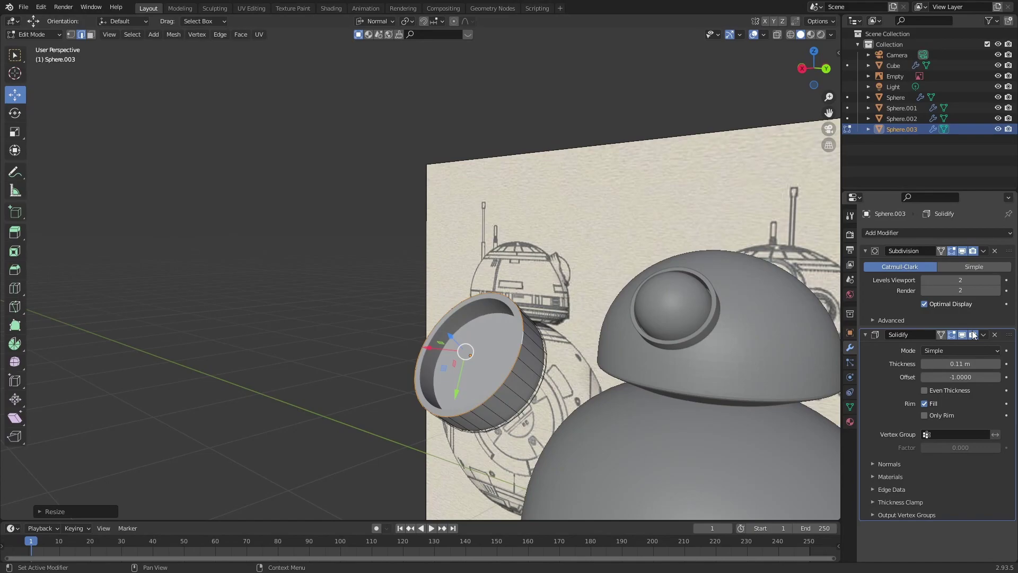
pyautogui.click(962, 335)
pyautogui.moveTo(525, 345); pyautogui.dragTo(480, 355, button='middle')
pyautogui.press('3')
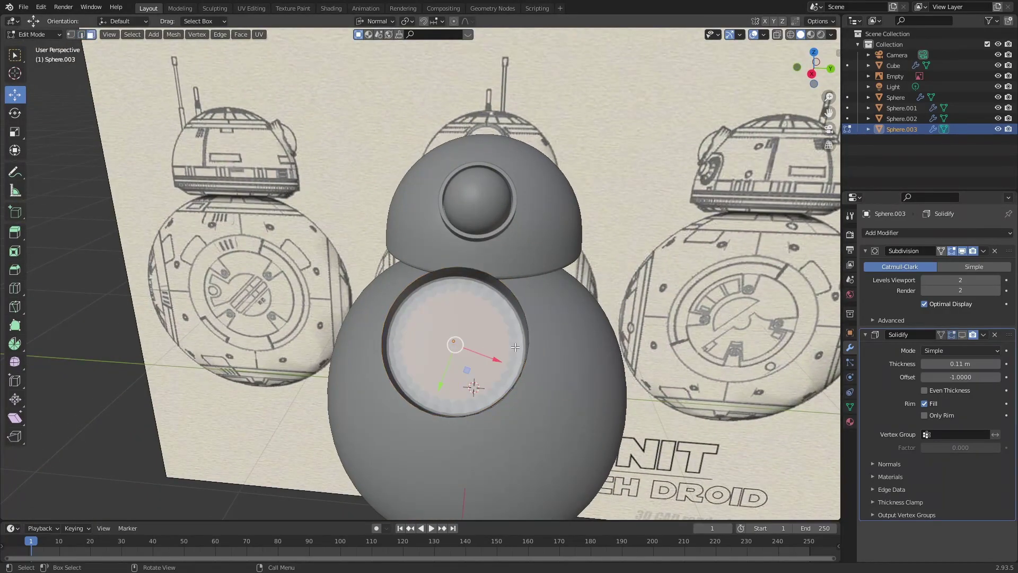
pyautogui.press('i')
pyautogui.click(500, 344)
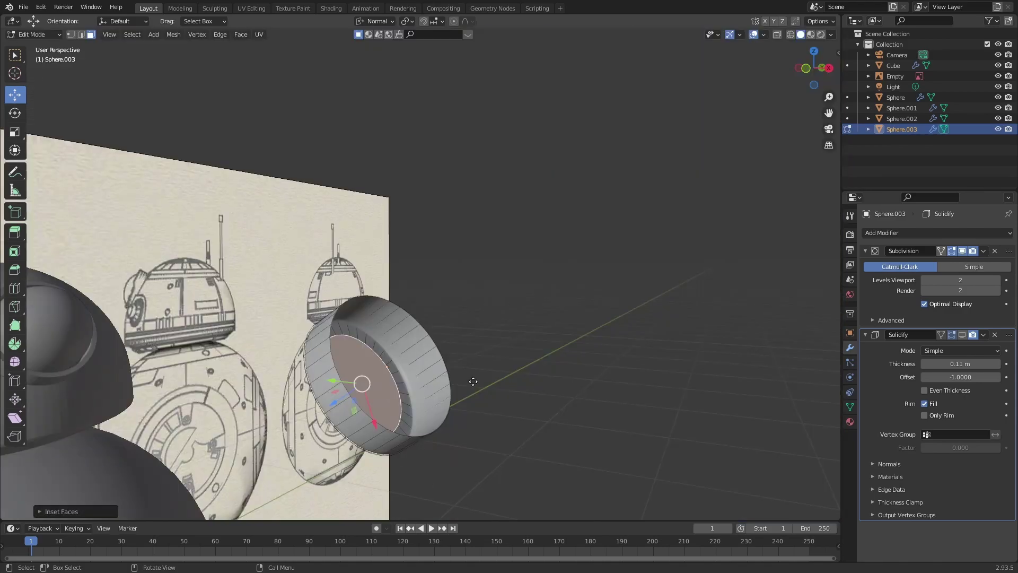
# - Extrude the inset disc out through the band's opening, scale it down, and extrude it again by about 0.1 m
pyautogui.press('e')
pyautogui.click(499, 370)
pyautogui.moveTo(504, 368); pyautogui.dragTo(525, 357, button='middle')
pyautogui.press('s')
pyautogui.click(548, 347)
pyautogui.press('e')
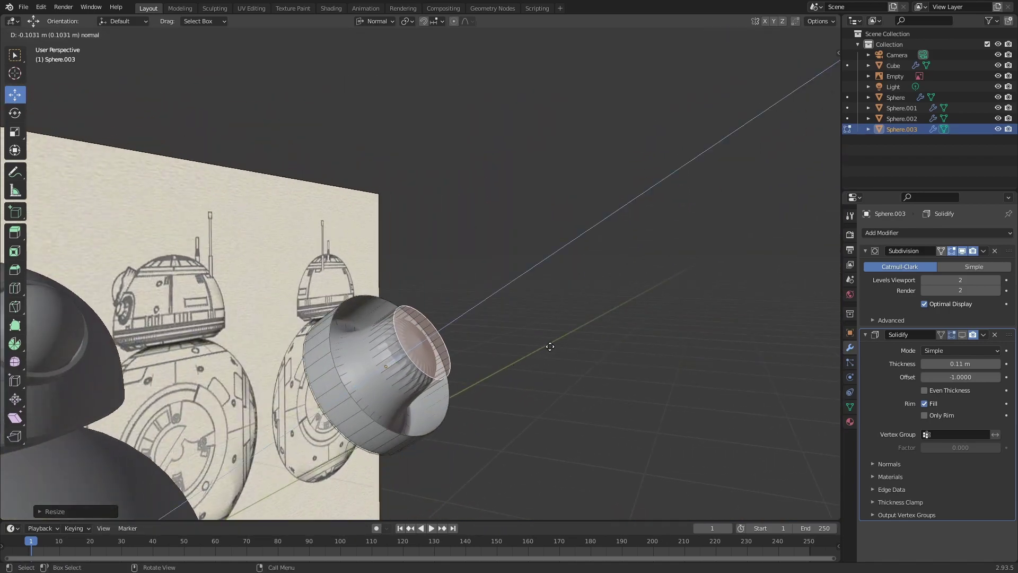
pyautogui.click(549, 346)
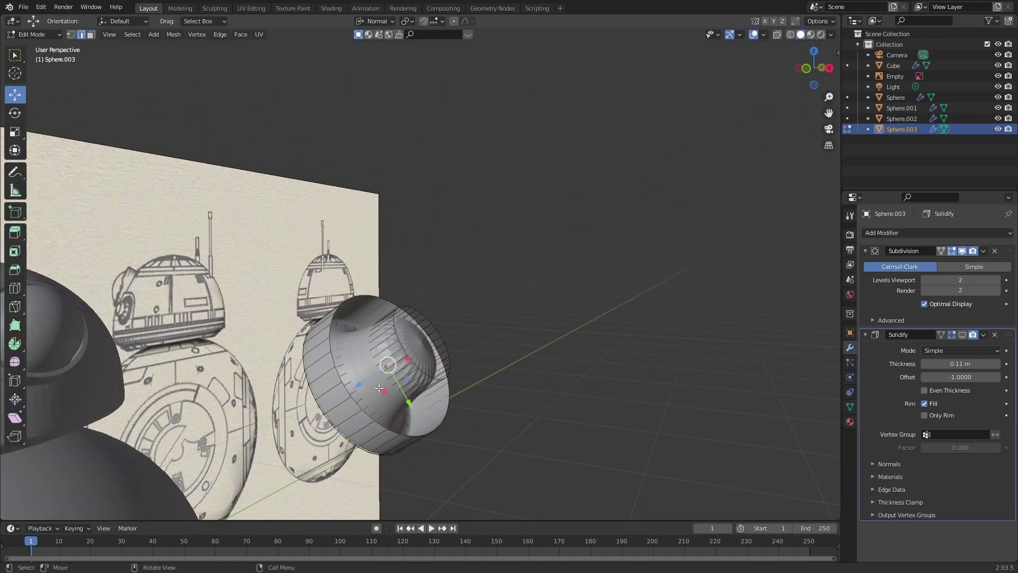
# - Bevel the edge loop at the extrusion's base about 0.017 m and extrude the lens barrel's side face loop outward along its normals
pyautogui.hotkey('ctrl', 'b')
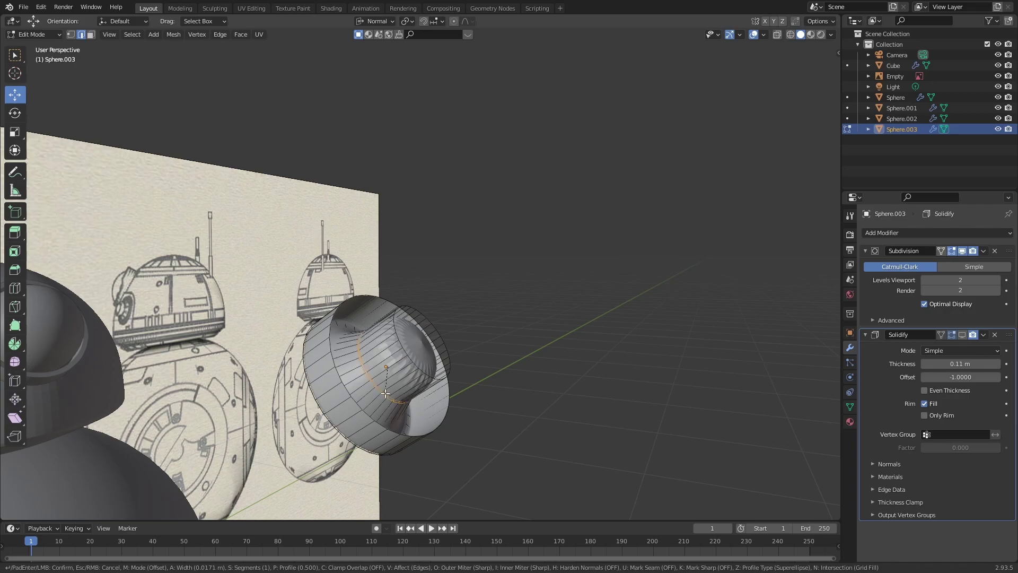
pyautogui.click(386, 394)
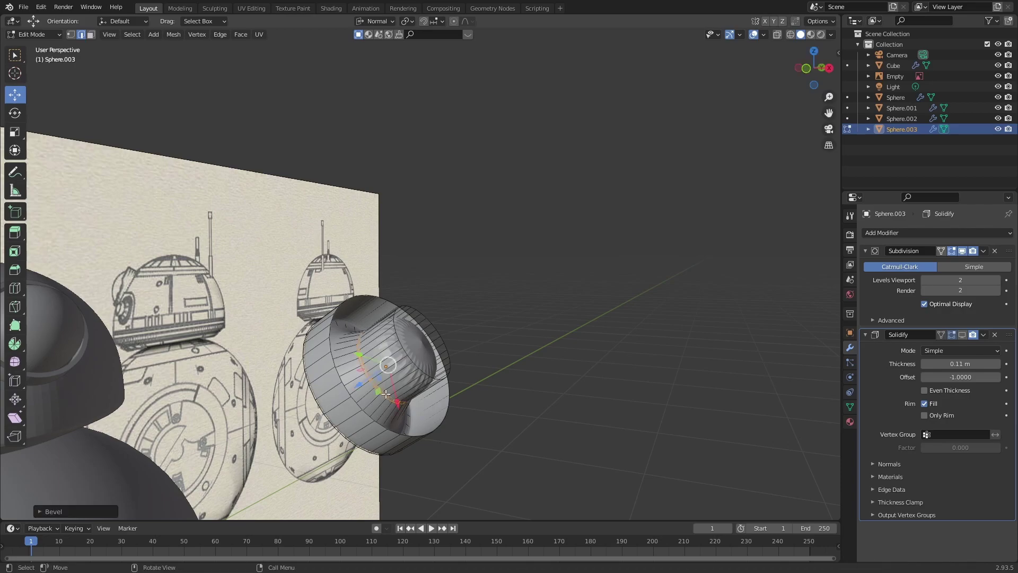
pyautogui.moveTo(414, 364)
pyautogui.mouseDown(button='middle')
pyautogui.moveTo(461, 345)
pyautogui.moveTo(396, 371)
pyautogui.mouseUp(button='middle')
pyautogui.press('3')
pyautogui.keyDown('alt'); pyautogui.click(415, 376); pyautogui.keyUp('alt')
pyautogui.moveTo(417, 376); pyautogui.dragTo(370, 390, button='middle')
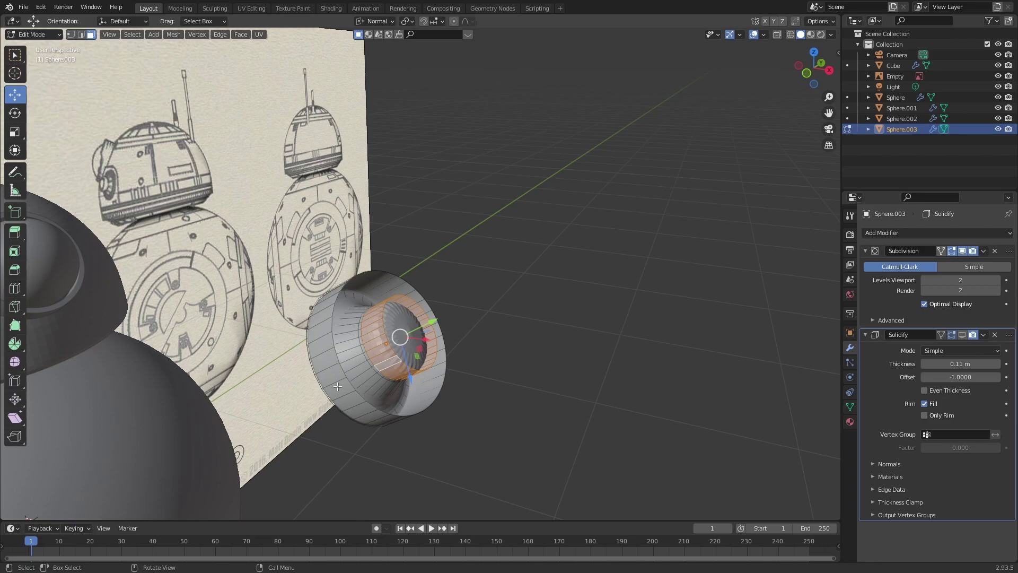
pyautogui.hotkey('alt', 'e')
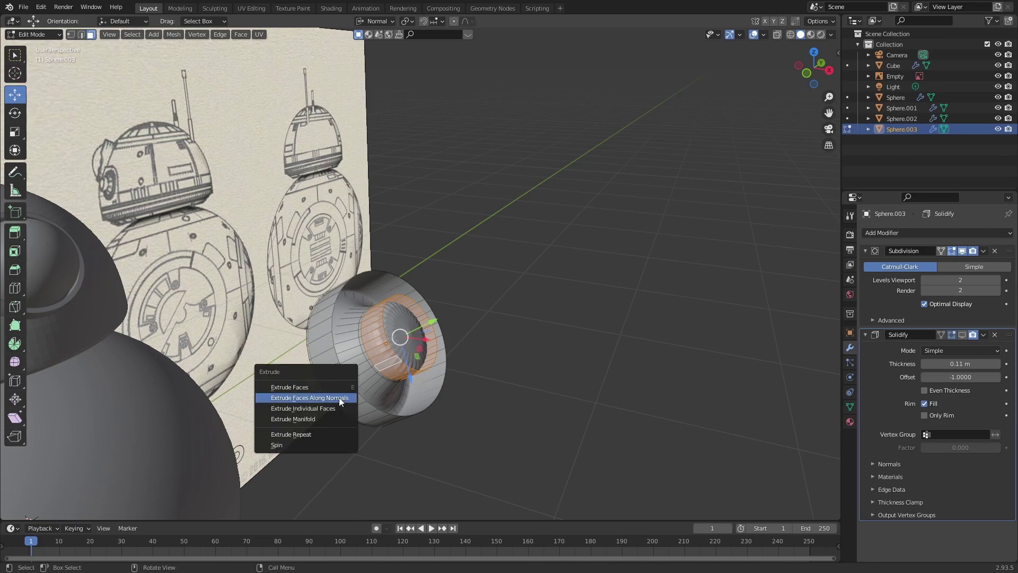
pyautogui.click(338, 397)
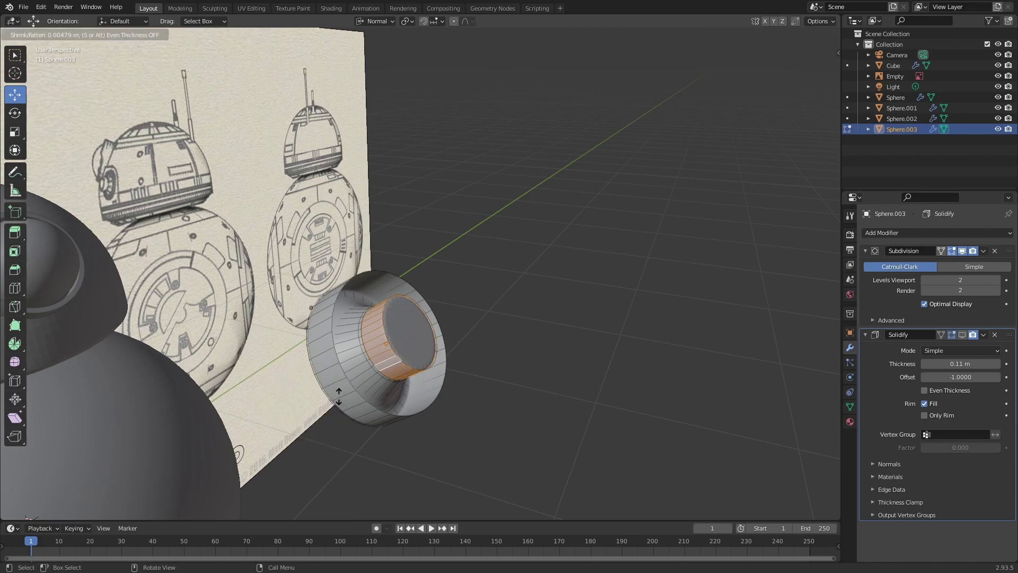
pyautogui.click(336, 436)
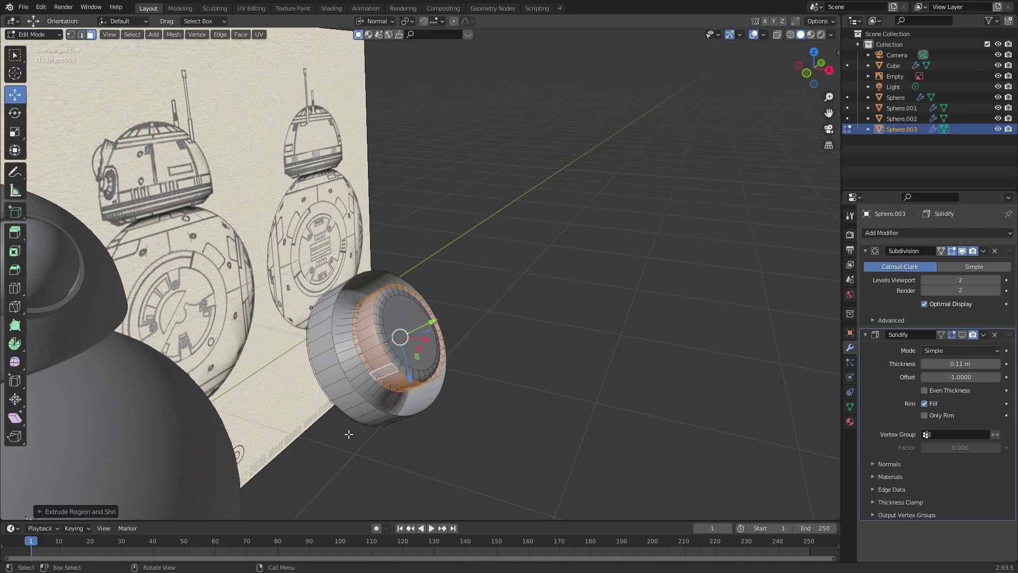
# - Extrude the lens's circular end face slightly outward to form a raised front step
pyautogui.moveTo(396, 317); pyautogui.dragTo(437, 334, button='middle')
pyautogui.press('e')
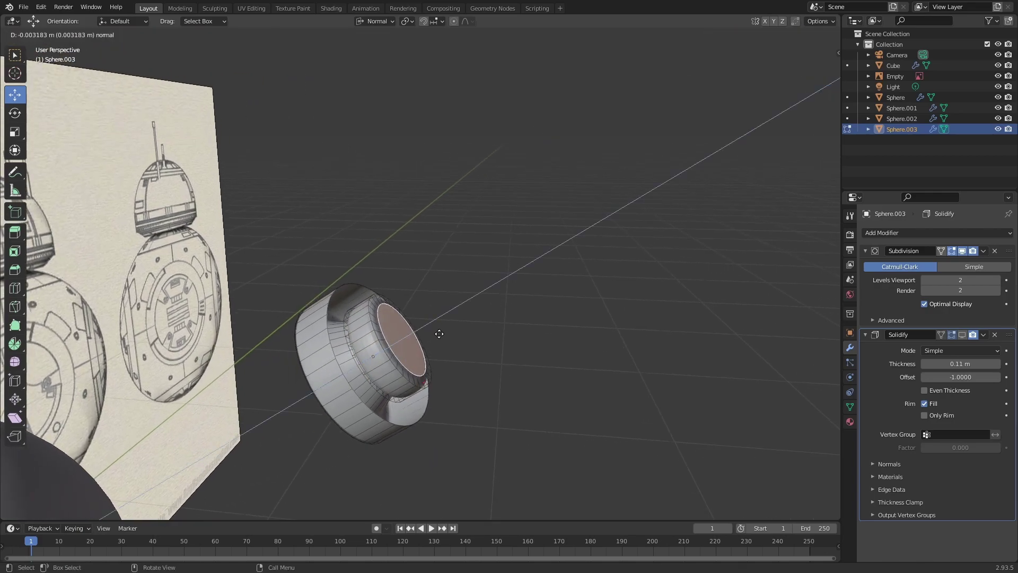
pyautogui.click(446, 332)
# - Bevel the edge loops around the front step and barrel of the lens to sharpen their corners
pyautogui.scroll(3, 444, 335)
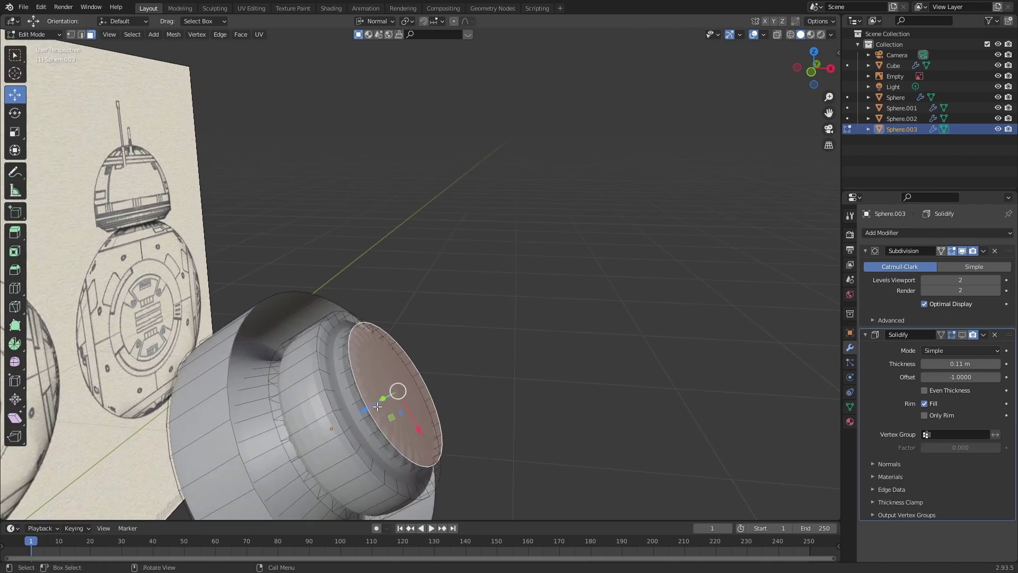
pyautogui.press('2')
pyautogui.keyDown('alt'); pyautogui.keyDown('shift'); pyautogui.click(344, 398); pyautogui.keyUp('shift'); pyautogui.keyUp('alt')
pyautogui.keyDown('alt'); pyautogui.keyDown('shift'); pyautogui.click(325, 405); pyautogui.keyUp('shift'); pyautogui.keyUp('alt')
pyautogui.keyDown('alt'); pyautogui.keyDown('shift'); pyautogui.click(285, 430); pyautogui.keyUp('shift'); pyautogui.keyUp('alt')
pyautogui.moveTo(286, 430); pyautogui.dragTo(313, 408, button='middle')
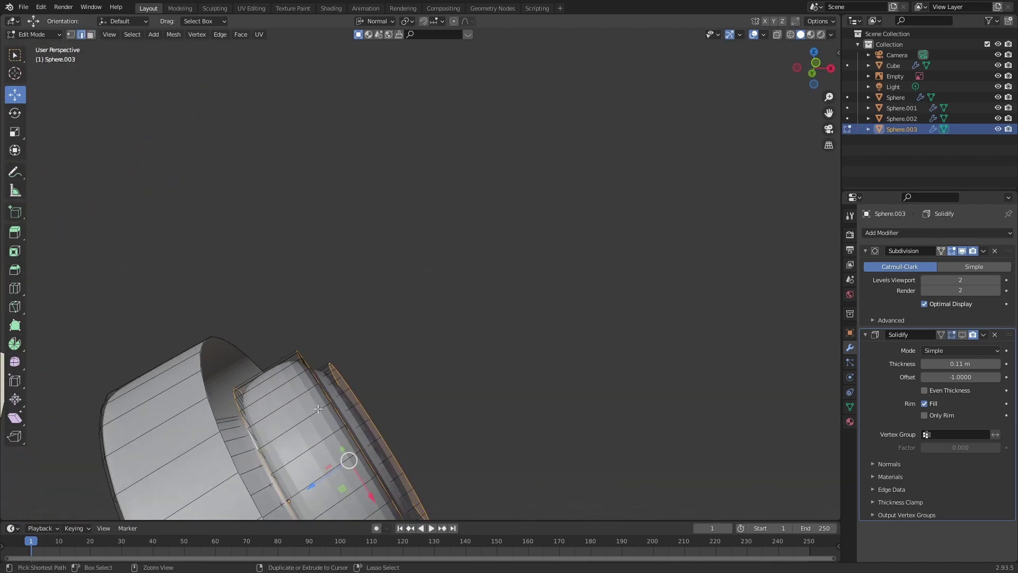
pyautogui.hotkey('ctrl', 'b')
pyautogui.click(314, 401)
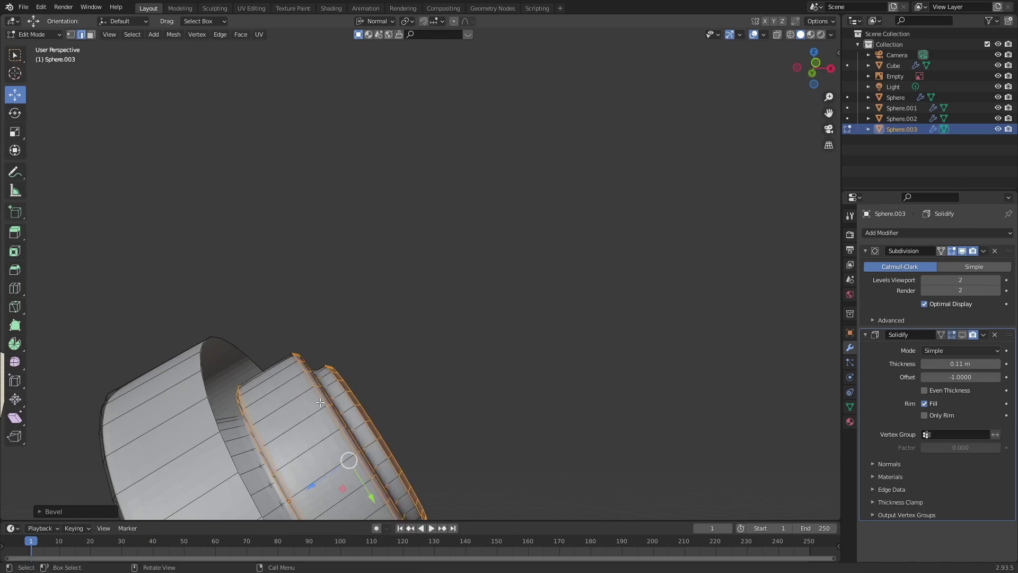
# - Select the outer band's front rim loop and move it back along its own axis using the Normal orientation
pyautogui.scroll(-3, 315, 401)
pyautogui.moveTo(314, 401); pyautogui.dragTo(339, 389, button='middle')
pyautogui.press('2')
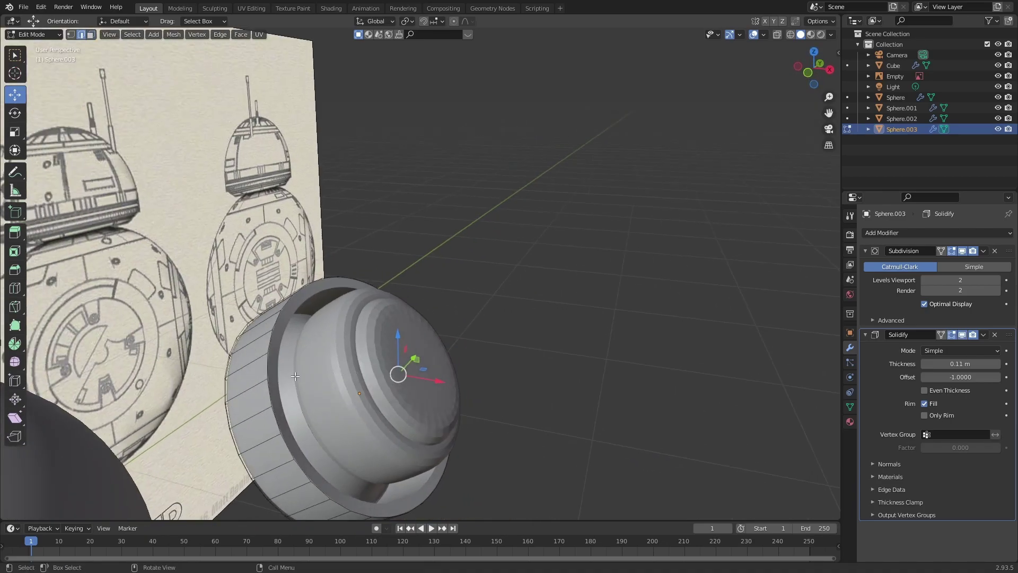
pyautogui.keyDown('alt'); pyautogui.click(296, 376); pyautogui.keyUp('alt')
pyautogui.moveTo(265, 367); pyautogui.dragTo(346, 331, button='middle')
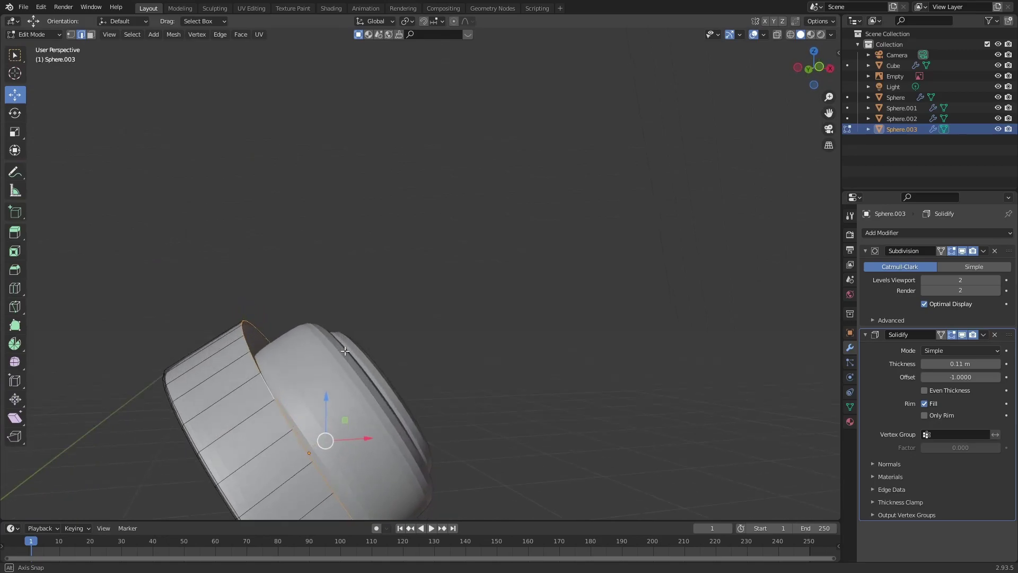
pyautogui.scroll(-5, 345, 331)
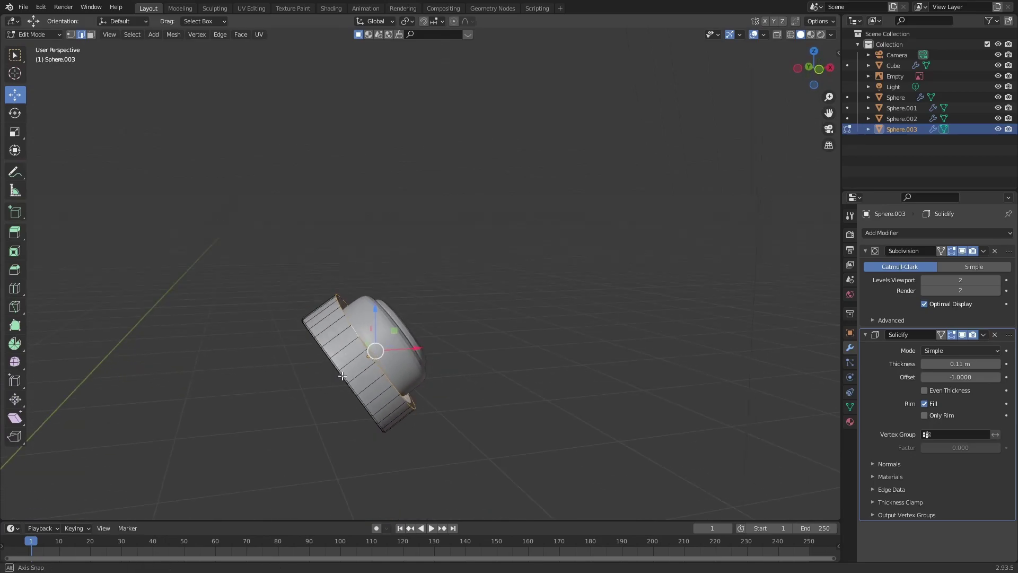
pyautogui.click(383, 21)
pyautogui.click(371, 79)
pyautogui.moveTo(385, 313); pyautogui.dragTo(399, 324, button='middle')
pyautogui.moveTo(398, 357); pyautogui.dragTo(377, 368)
pyautogui.moveTo(376, 369); pyautogui.dragTo(416, 351, button='middle')
# - Hide the Solidify and Subdivision effects in the viewport, using X-ray briefly to inspect the lens's underlying mesh
pyautogui.press('Tab')
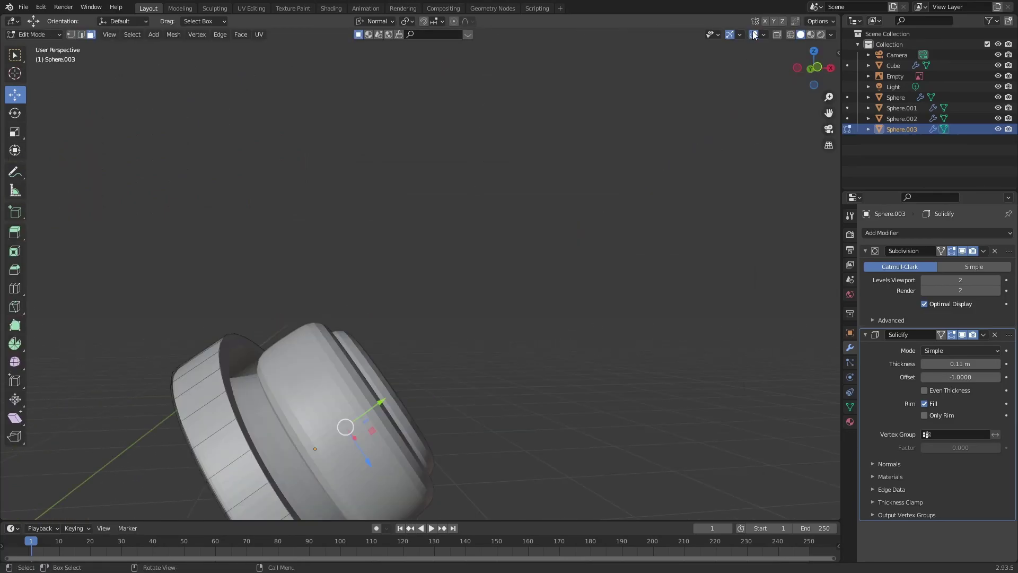
pyautogui.click(776, 34)
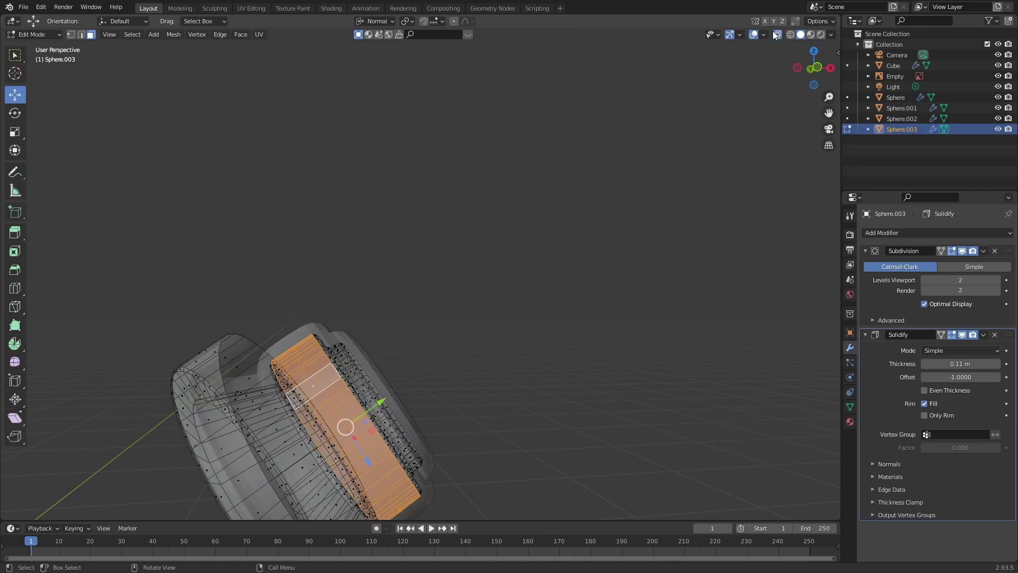
pyautogui.click(962, 335)
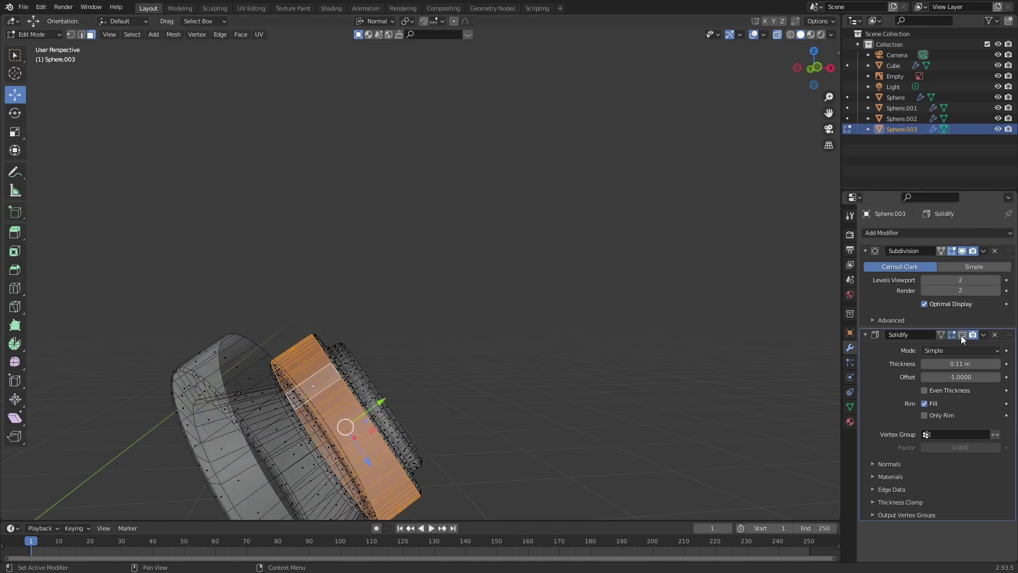
pyautogui.click(777, 34)
pyautogui.moveTo(375, 332)
pyautogui.mouseDown(button='middle')
pyautogui.moveTo(380, 388)
pyautogui.moveTo(377, 335)
pyautogui.mouseUp(button='middle')
pyautogui.click(962, 253)
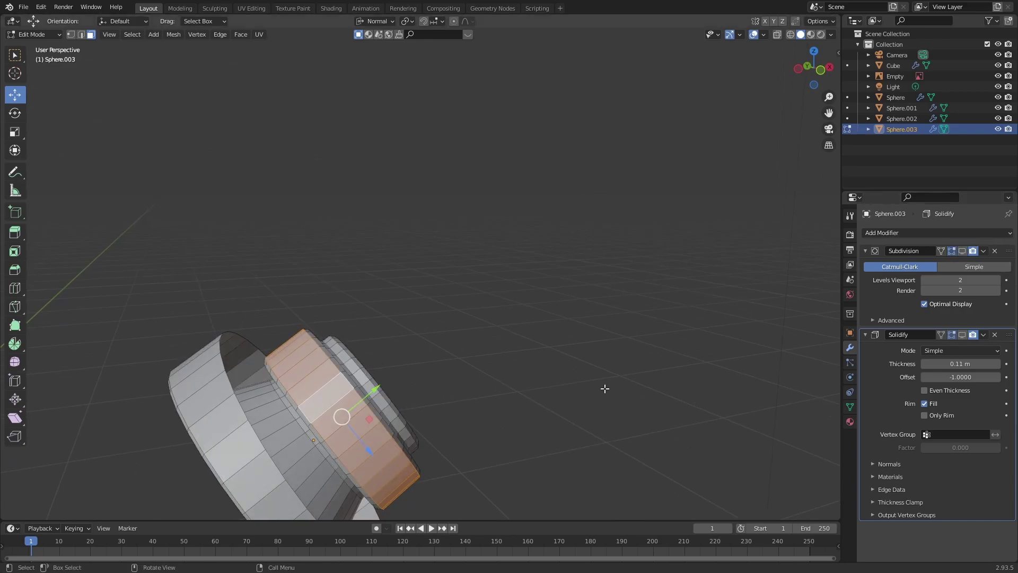
# - Select the lens barrel's side loops, front cap and rear rim loop, and scale them down slightly with the normal Z axis excluded
pyautogui.moveTo(644, 379); pyautogui.dragTo(445, 412, button='middle')
pyautogui.scroll(3, 374, 395)
pyautogui.keyDown('alt'); pyautogui.keyDown('shift'); pyautogui.click(313, 391); pyautogui.keyUp('shift'); pyautogui.keyUp('alt')
pyautogui.keyDown('alt'); pyautogui.keyDown('shift'); pyautogui.click(321, 391); pyautogui.keyUp('shift'); pyautogui.keyUp('alt')
pyautogui.keyDown('alt'); pyautogui.keyDown('shift'); pyautogui.click(333, 388); pyautogui.keyUp('shift'); pyautogui.keyUp('alt')
pyautogui.keyDown('alt'); pyautogui.keyDown('shift'); pyautogui.click(347, 387); pyautogui.keyUp('shift'); pyautogui.keyUp('alt')
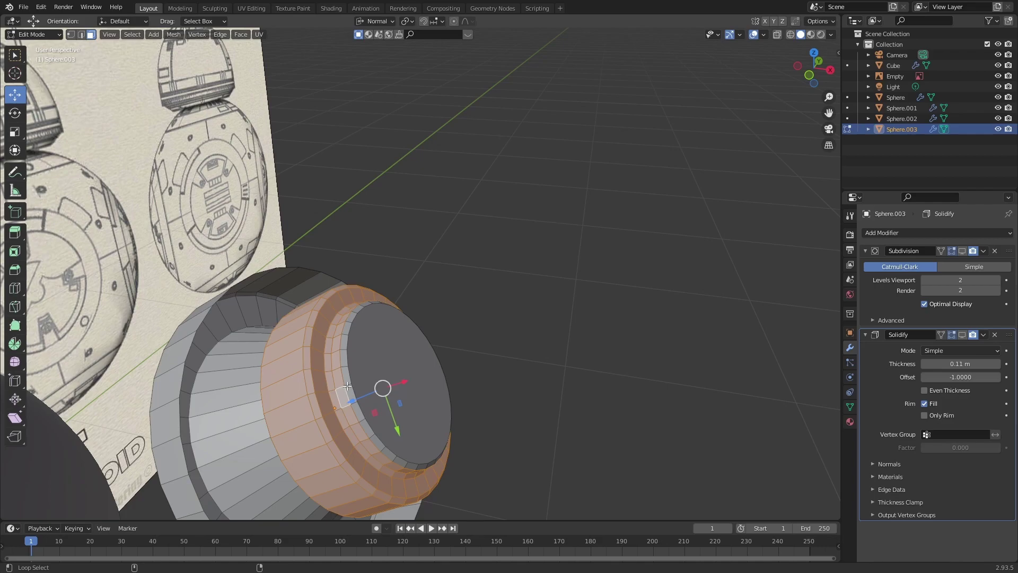
pyautogui.click(362, 377)
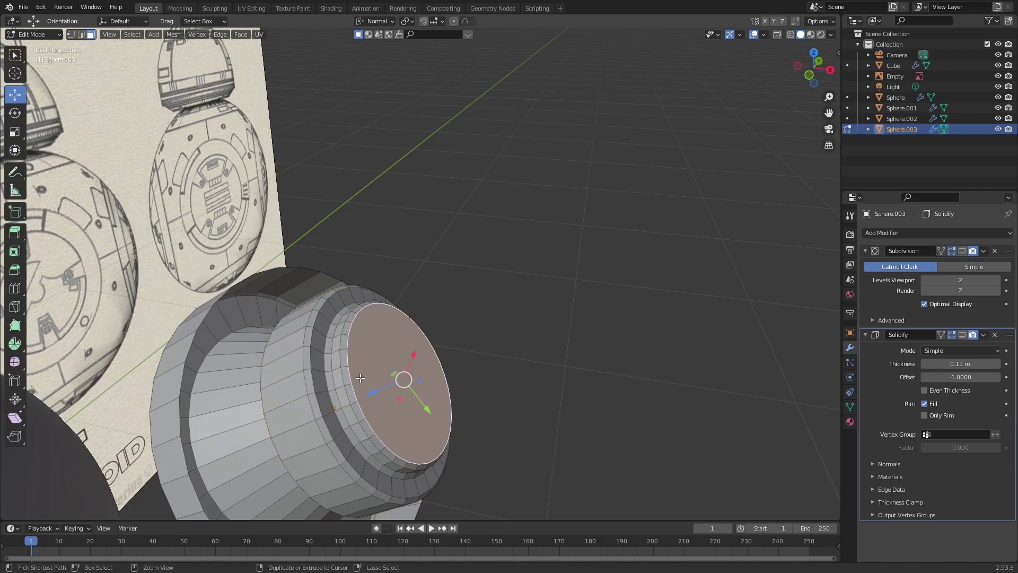
pyautogui.hotkey('ctrl', 'z')
pyautogui.keyDown('shift'); pyautogui.click(363, 375); pyautogui.keyUp('shift')
pyautogui.moveTo(362, 375); pyautogui.dragTo(338, 368, button='middle')
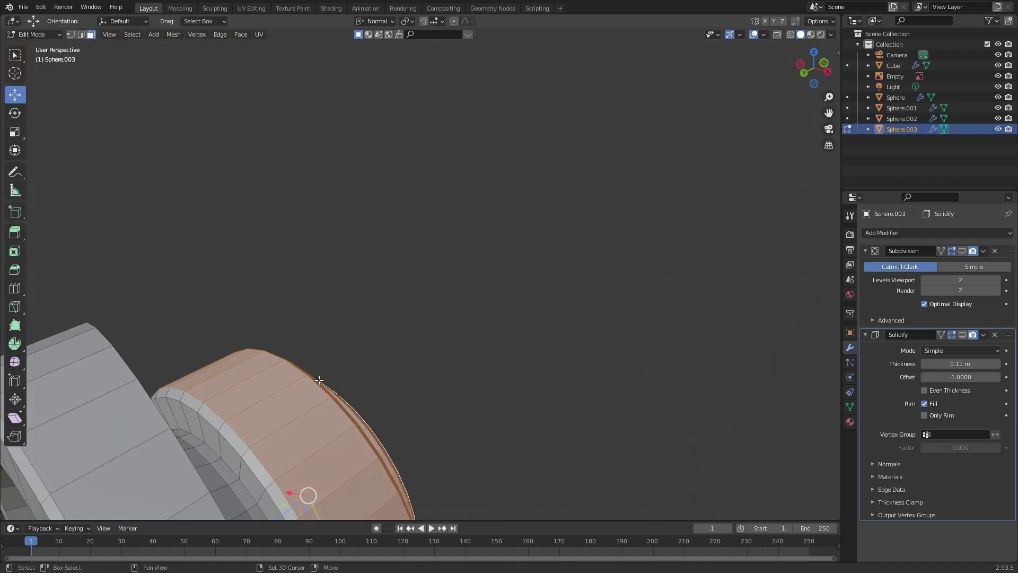
pyautogui.keyDown('shift'); pyautogui.click(227, 427); pyautogui.keyUp('shift')
pyautogui.keyDown('alt'); pyautogui.keyDown('shift'); pyautogui.click(222, 425); pyautogui.keyUp('shift'); pyautogui.keyUp('alt')
pyautogui.keyDown('alt'); pyautogui.keyDown('shift'); pyautogui.click(222, 425); pyautogui.keyUp('shift'); pyautogui.keyUp('alt')
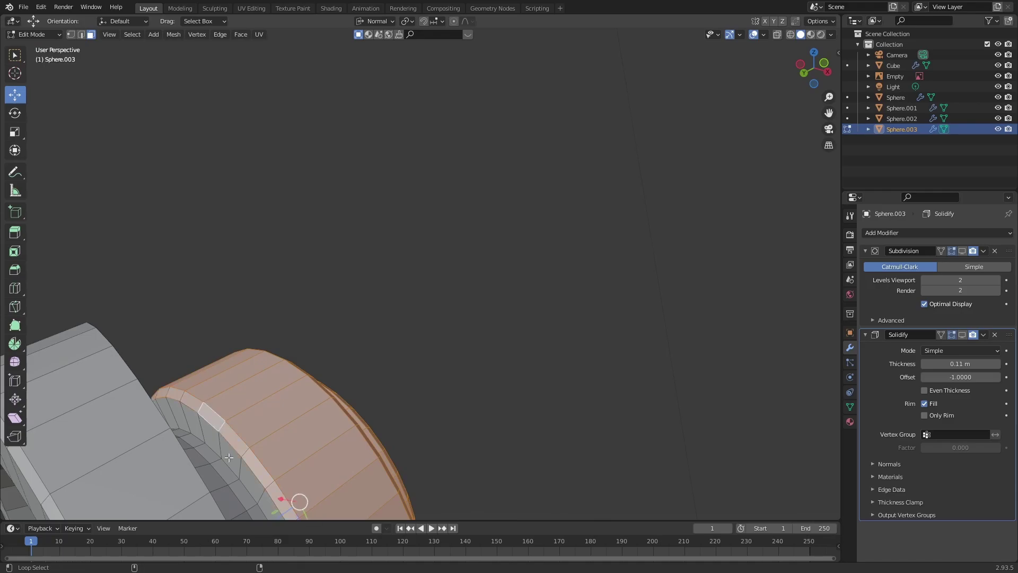
pyautogui.moveTo(220, 450); pyautogui.dragTo(419, 402, button='middle')
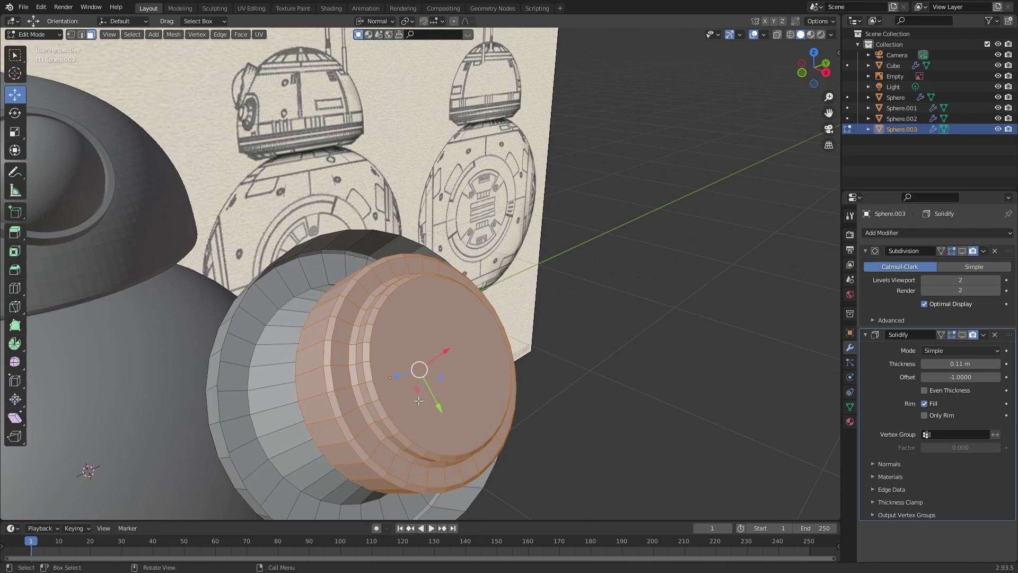
pyautogui.press('s')
pyautogui.hotkey('shift', 'z')
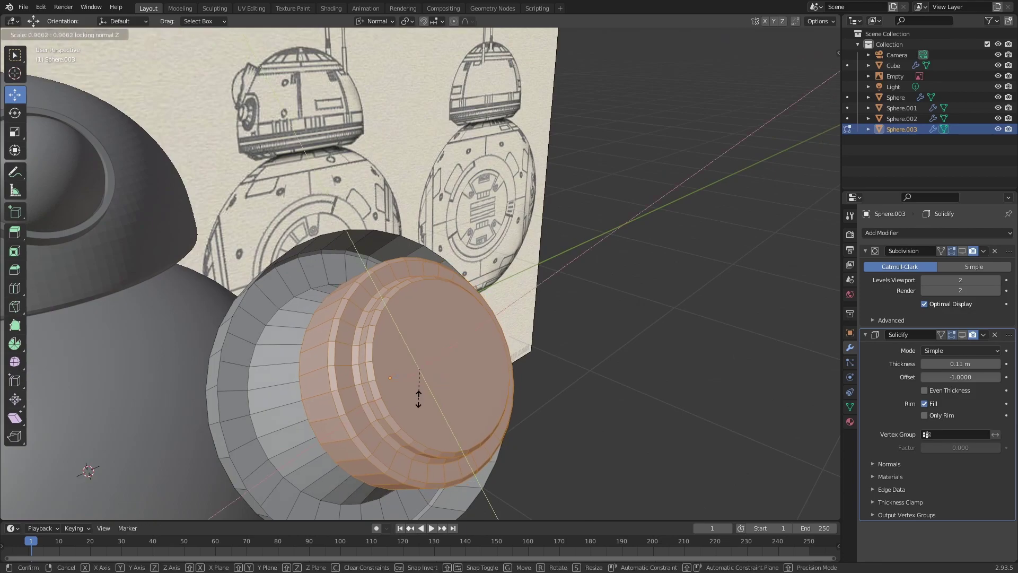
pyautogui.click(419, 386)
# - Inset the lens's inner cone faces individually by about 0.023 m and extrude them about 0.034 m along their normals to form ribs
pyautogui.moveTo(419, 387); pyautogui.dragTo(340, 442, button='middle')
pyautogui.keyDown('alt'); pyautogui.click(311, 422); pyautogui.keyUp('alt')
pyautogui.press('i')
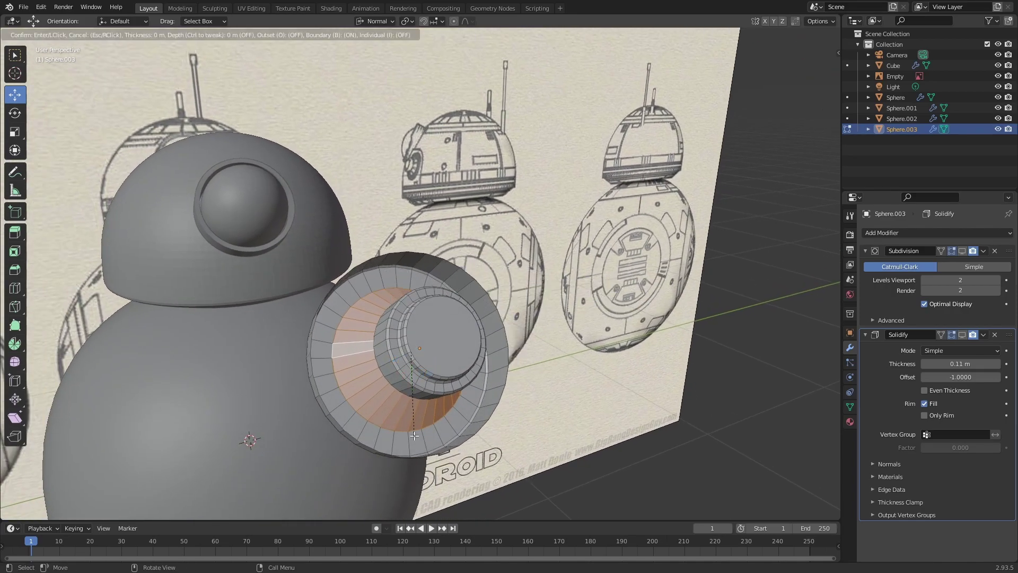
pyautogui.press('i')
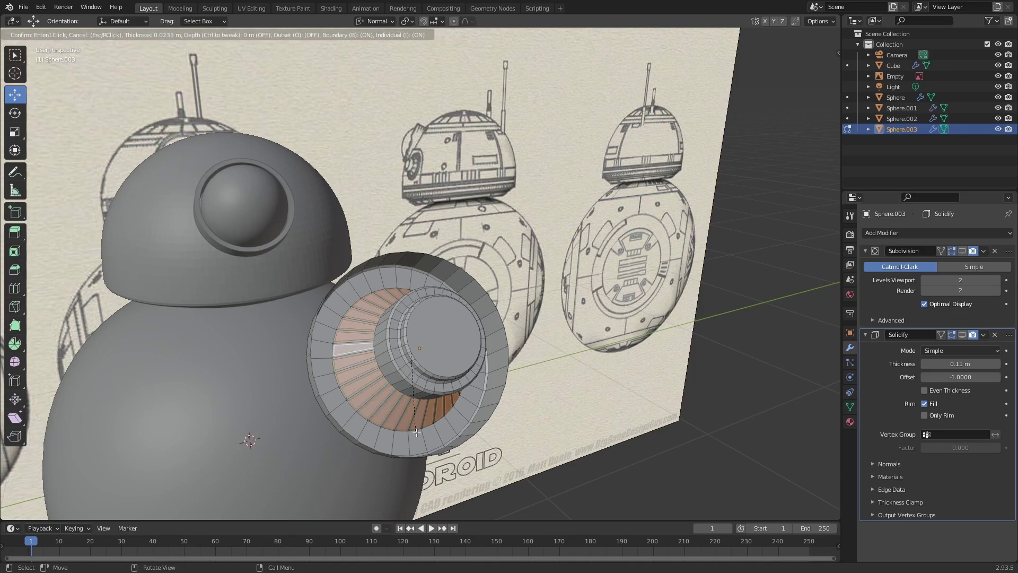
pyautogui.click(417, 433)
pyautogui.hotkey('alt', 'e')
pyautogui.click(416, 434)
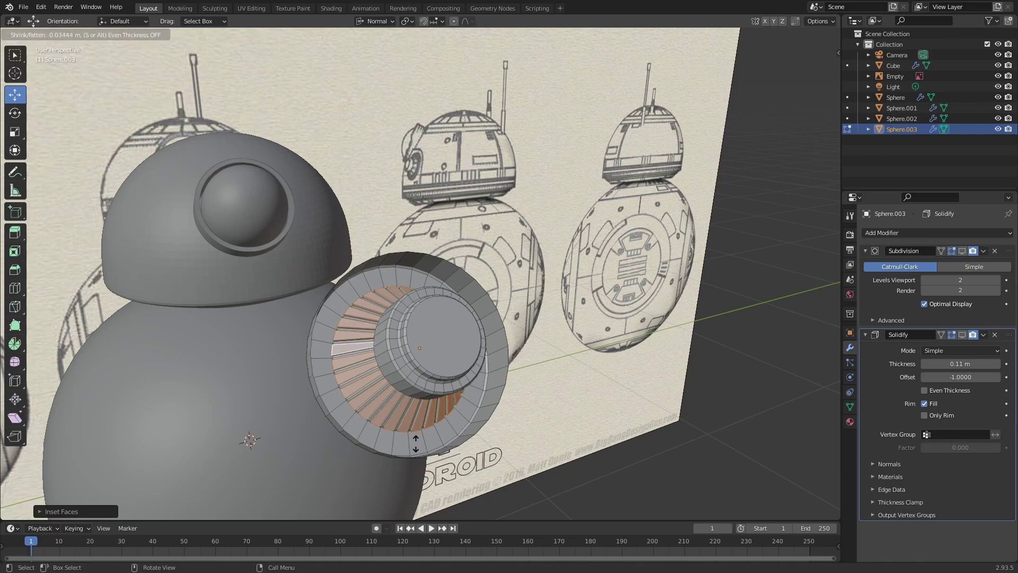
pyautogui.click(416, 443)
# - Inset the lens barrel's side faces individually by about 0.006 m and extrude them slightly along their normals
pyautogui.moveTo(416, 444); pyautogui.dragTo(469, 406, button='middle')
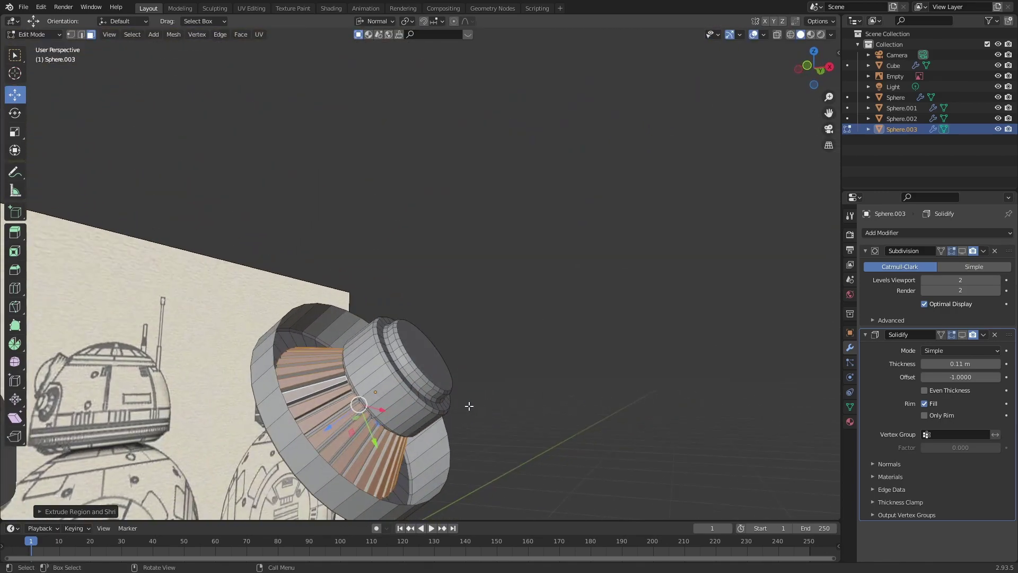
pyautogui.keyDown('alt'); pyautogui.click(386, 390); pyautogui.keyUp('alt')
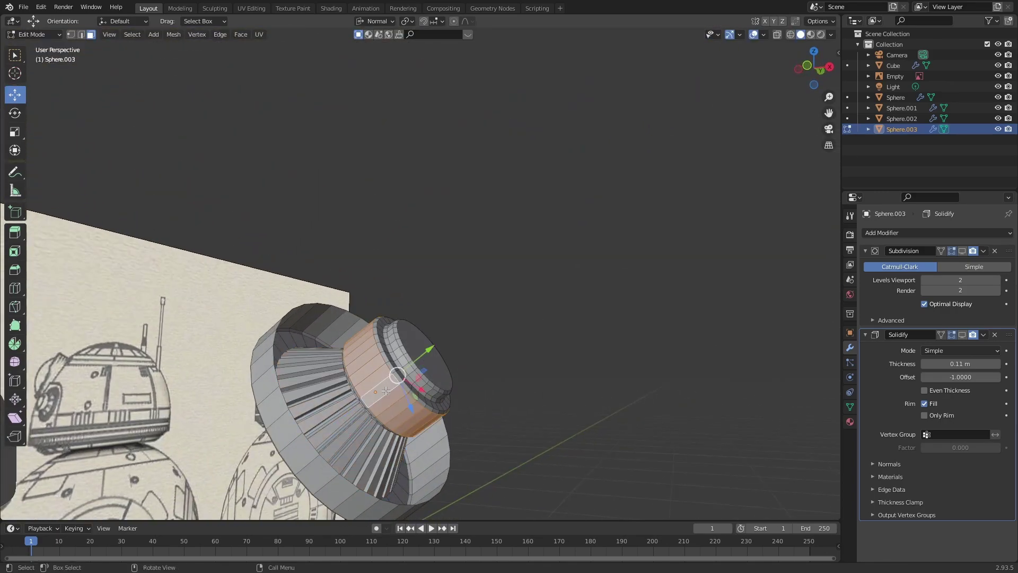
pyautogui.press('i')
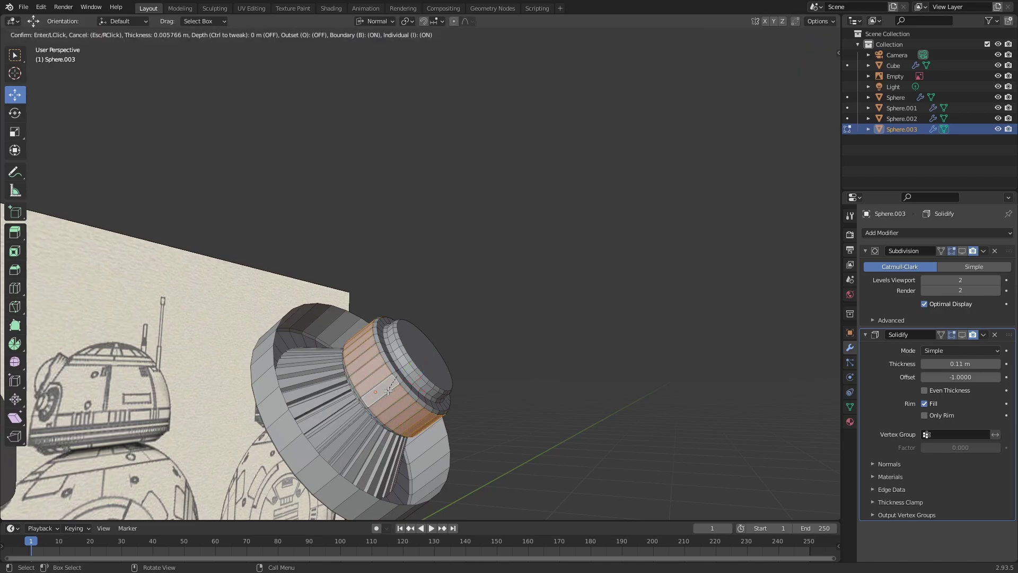
pyautogui.click(389, 391)
pyautogui.hotkey('alt', 'e')
pyautogui.click(389, 389)
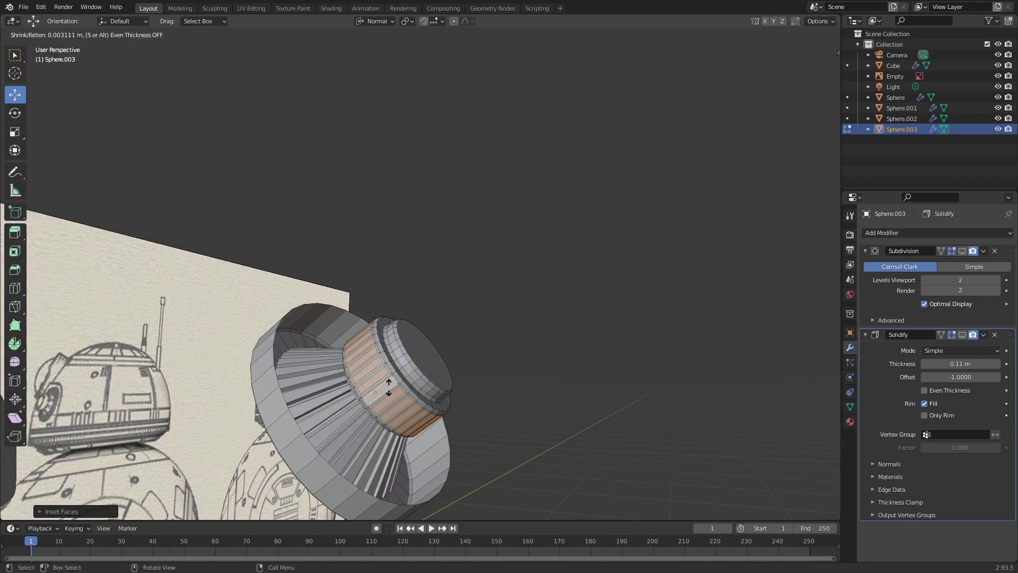
pyautogui.click(389, 402)
# - Inspect the ribbed lens in Object Mode, briefly displaying its Solidify effect in the viewport
pyautogui.click(598, 372)
pyautogui.press('Tab')
pyautogui.moveTo(597, 373); pyautogui.dragTo(520, 409, button='middle')
pyautogui.scroll(-4, 486, 412)
pyautogui.click(590, 405)
pyautogui.scroll(4, 521, 408)
pyautogui.click(962, 335)
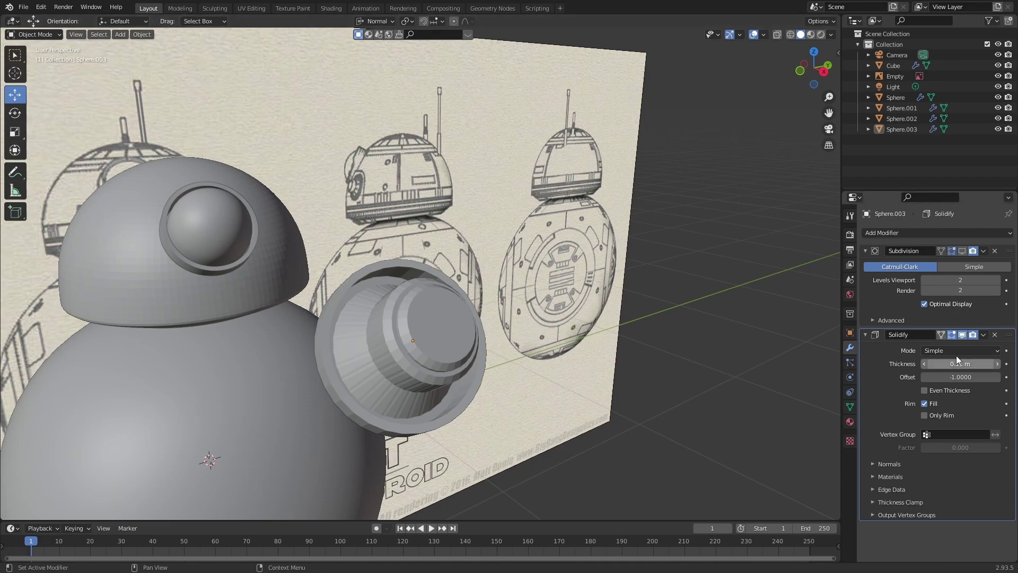
pyautogui.click(964, 335)
pyautogui.moveTo(456, 409); pyautogui.dragTo(380, 378, button='middle')
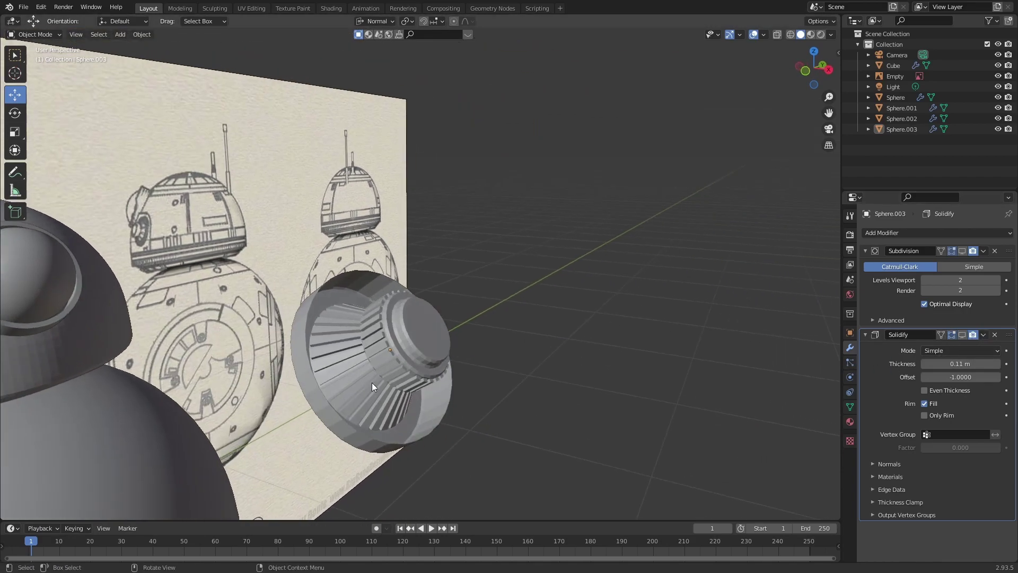
# - In Edit Mode, select the face loops of the lens's outer band, covering its front ring and outer side
pyautogui.click(336, 415)
pyautogui.press('Tab')
pyautogui.moveTo(336, 415); pyautogui.dragTo(287, 418, button='middle')
pyautogui.press('2')
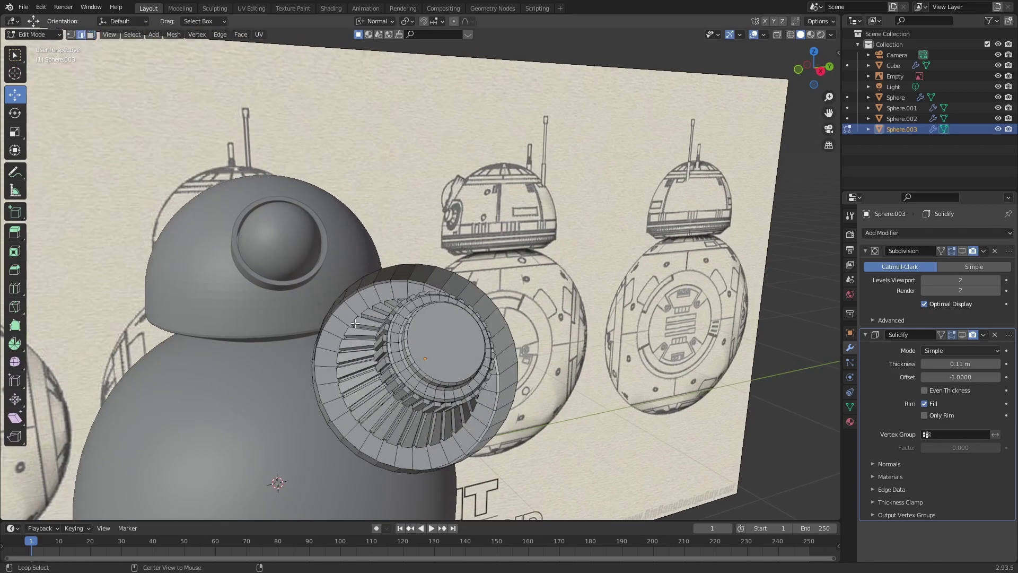
pyautogui.press('3')
pyautogui.keyDown('alt'); pyautogui.click(361, 303); pyautogui.keyUp('alt')
pyautogui.moveTo(348, 322); pyautogui.dragTo(390, 284, button='middle')
pyautogui.keyDown('alt'); pyautogui.keyDown('shift'); pyautogui.click(277, 371); pyautogui.keyUp('shift'); pyautogui.keyUp('alt')
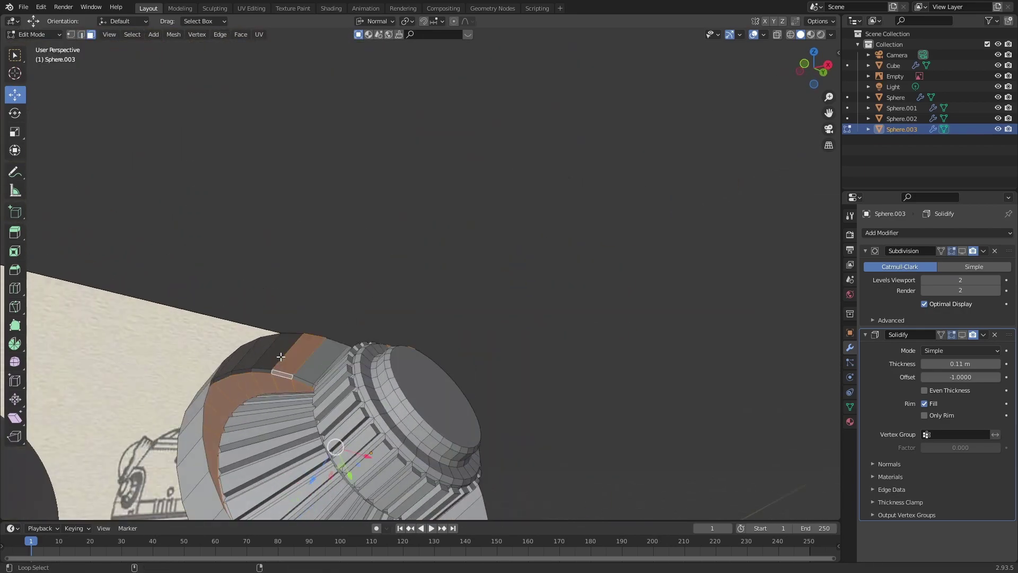
pyautogui.keyDown('alt'); pyautogui.keyDown('shift'); pyautogui.click(276, 363); pyautogui.keyUp('shift'); pyautogui.keyUp('alt')
pyautogui.keyDown('alt'); pyautogui.keyDown('shift'); pyautogui.click(277, 370); pyautogui.keyUp('shift'); pyautogui.keyUp('alt')
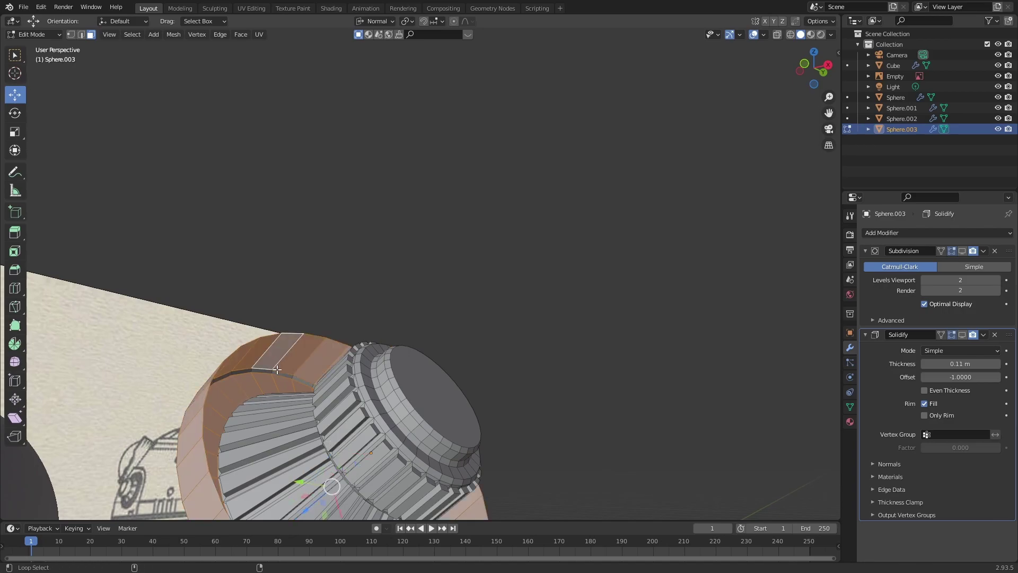
# - Add the narrow rim loop to the outer band's face selection and separate the whole band into its own object
pyautogui.keyDown('alt'); pyautogui.keyDown('shift'); pyautogui.click(275, 371); pyautogui.keyUp('shift'); pyautogui.keyUp('alt')
pyautogui.hotkey('ctrl', 'z')
pyautogui.scroll(3, 270, 380)
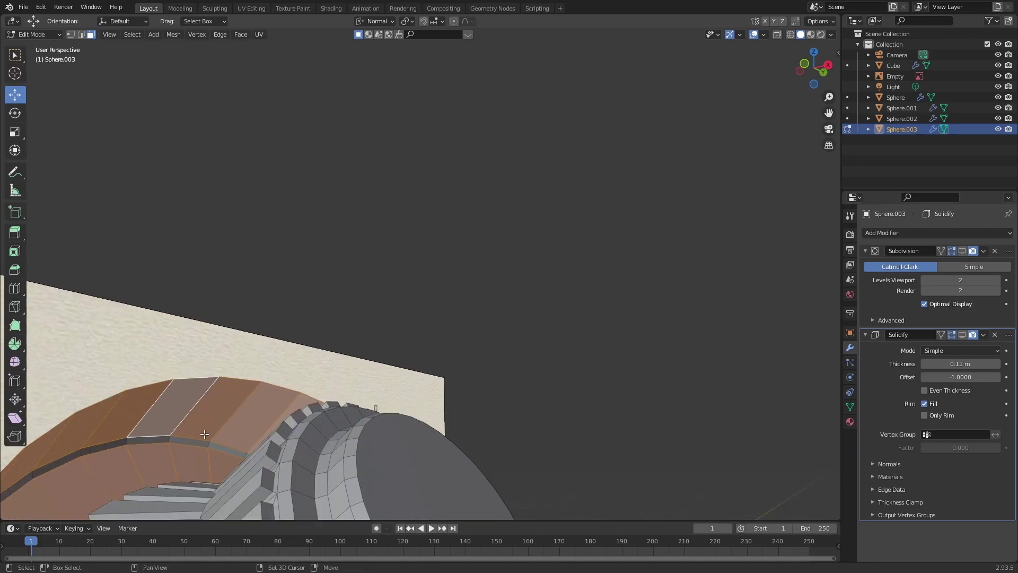
pyautogui.keyDown('alt'); pyautogui.keyDown('shift'); pyautogui.click(173, 440); pyautogui.keyUp('shift'); pyautogui.keyUp('alt')
pyautogui.hotkey('ctrl', 'z')
pyautogui.keyDown('alt'); pyautogui.keyDown('shift'); pyautogui.click(169, 441); pyautogui.keyUp('shift'); pyautogui.keyUp('alt')
pyautogui.scroll(-4, 170, 441)
pyautogui.moveTo(170, 441); pyautogui.dragTo(83, 498, button='middle')
pyautogui.press('p')
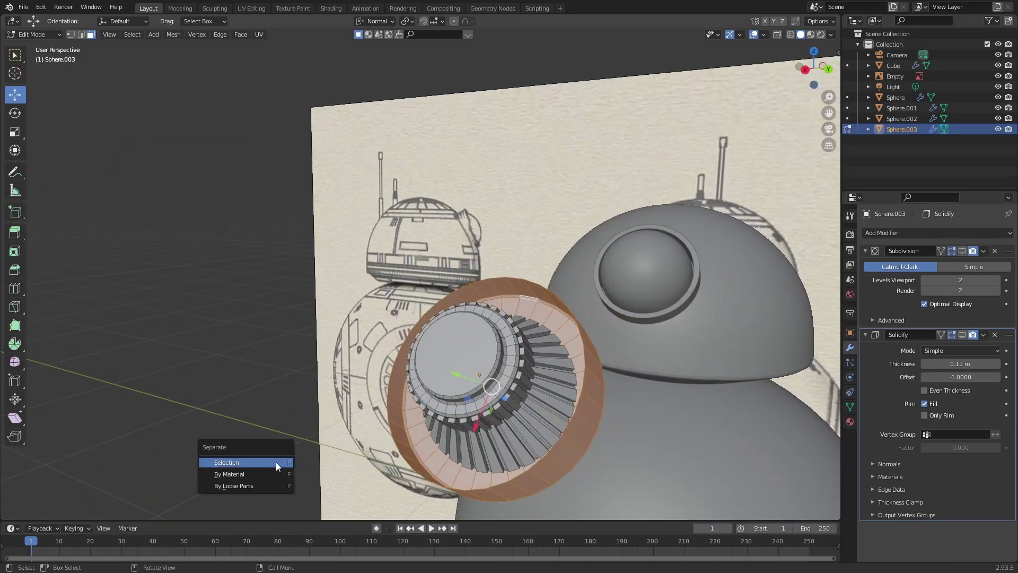
pyautogui.click(275, 463)
pyautogui.press('Tab')
# - Remove the Solidify modifier from the ribbed inner lens object
pyautogui.click(582, 414)
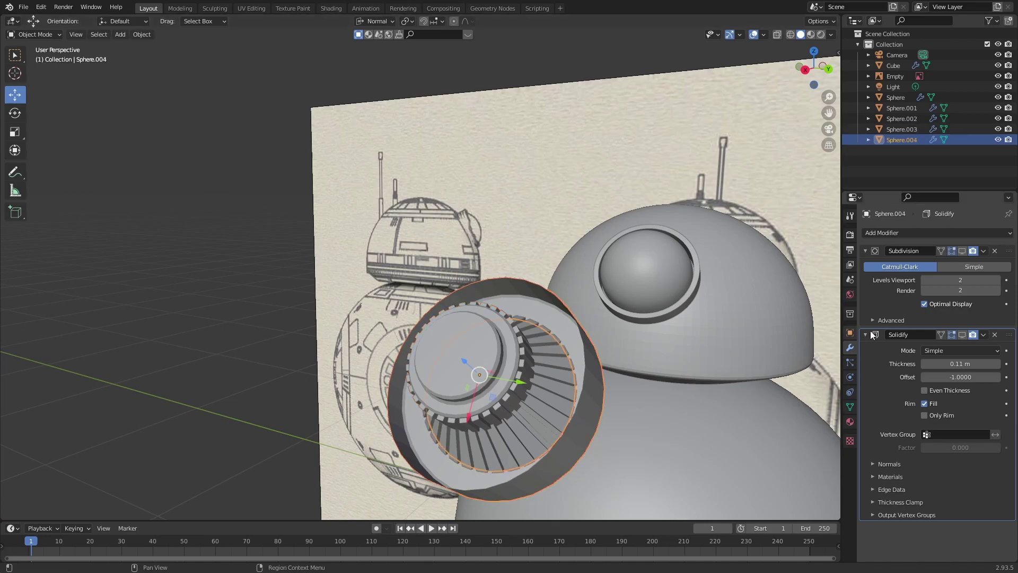
pyautogui.click(546, 389)
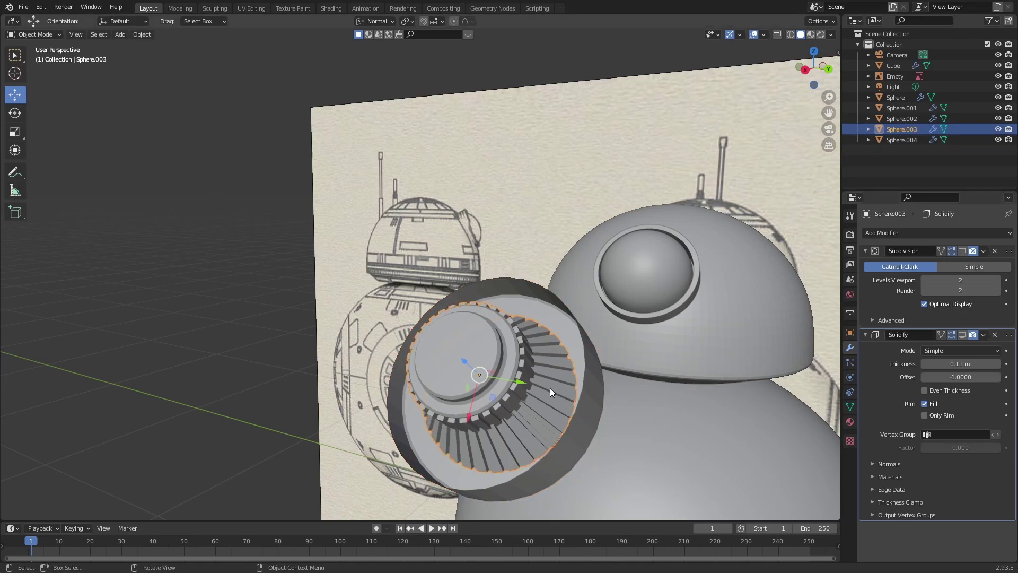
pyautogui.click(995, 336)
# - Show the separated outer band's Solidify and Subdivision effects in the viewport
pyautogui.click(594, 388)
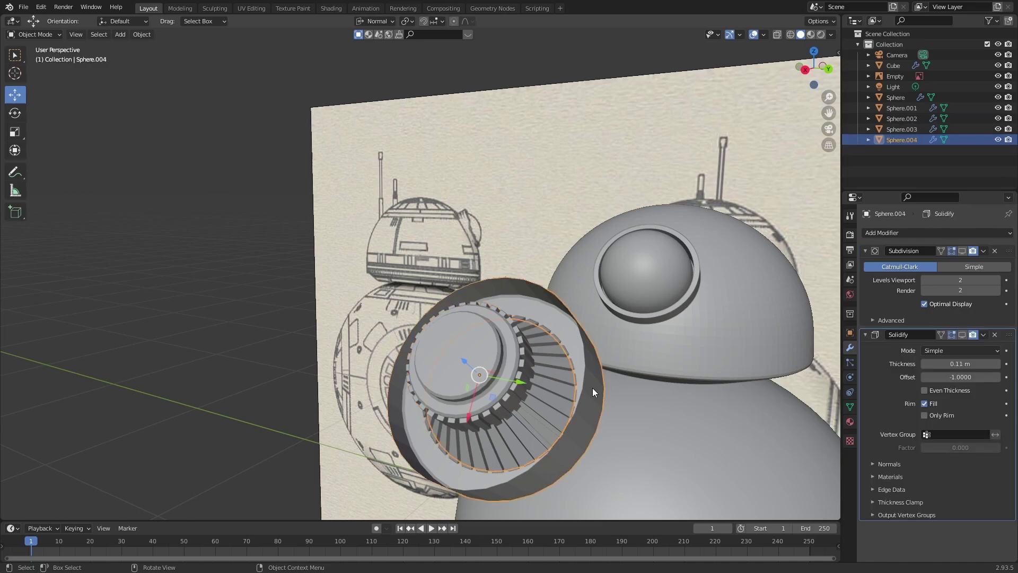
pyautogui.click(962, 335)
pyautogui.click(962, 252)
pyautogui.moveTo(673, 427); pyautogui.dragTo(716, 436, button='middle')
# - Preview the ribbed inner lens with its Subdivision effect shown in the viewport
pyautogui.click(462, 367)
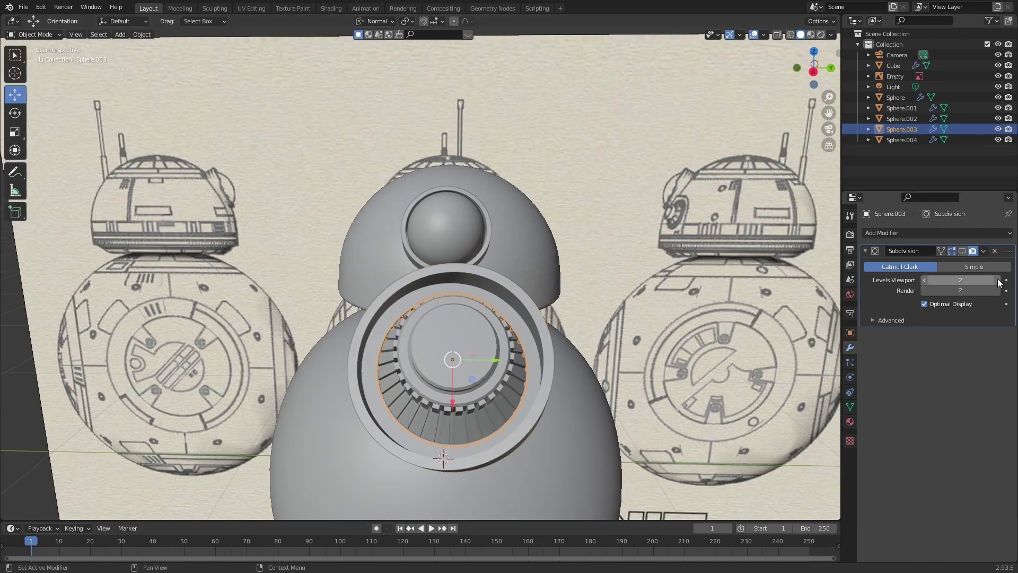
pyautogui.click(962, 251)
pyautogui.moveTo(664, 382); pyautogui.dragTo(755, 366, button='middle')
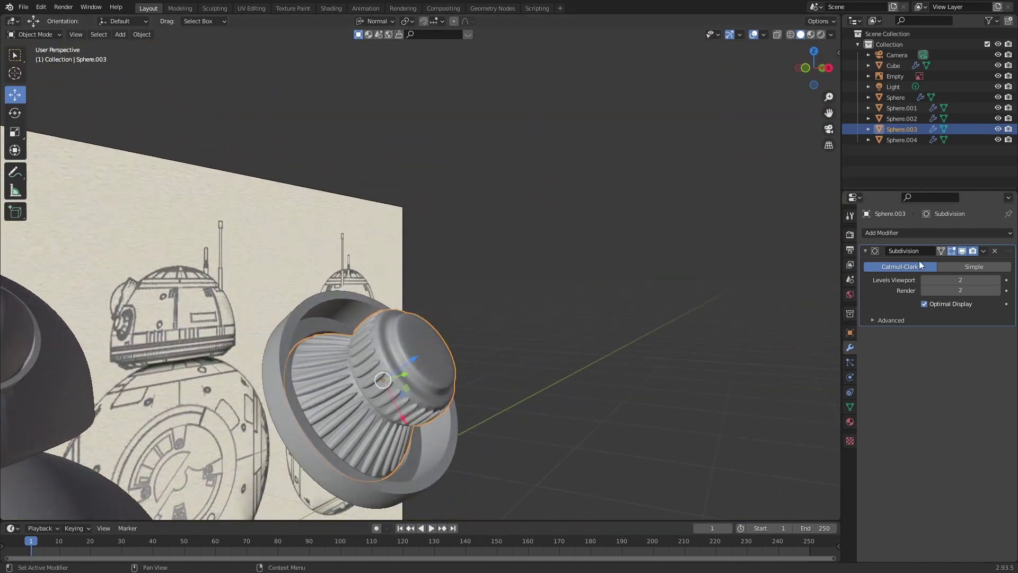
pyautogui.click(964, 251)
pyautogui.moveTo(596, 359); pyautogui.dragTo(483, 368, button='middle')
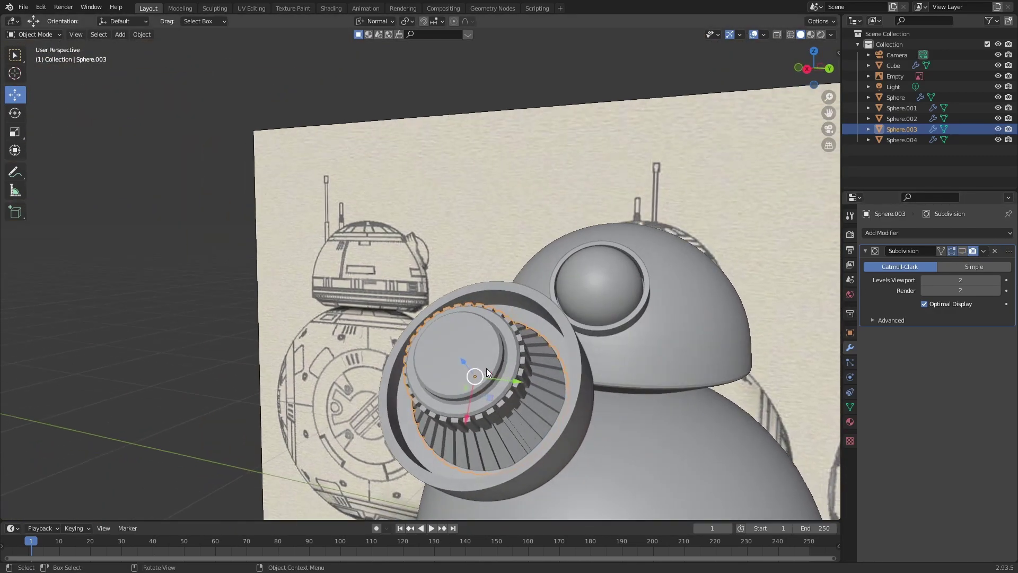
# - Shade the ribbed inner lens smooth and enable Auto Smooth for its normals
pyautogui.rightClick(487, 345)
pyautogui.click(486, 345)
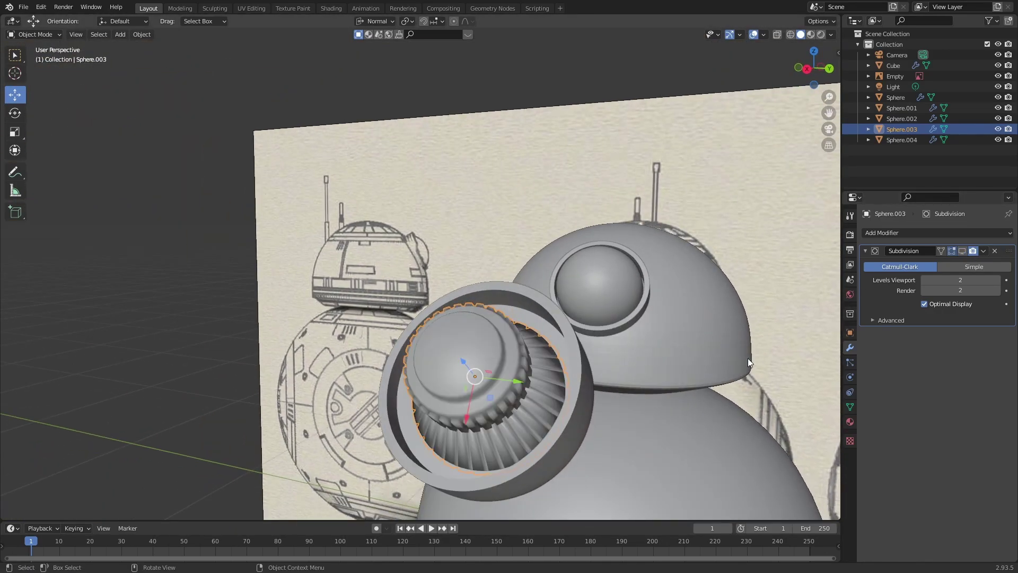
pyautogui.click(851, 406)
pyautogui.click(879, 415)
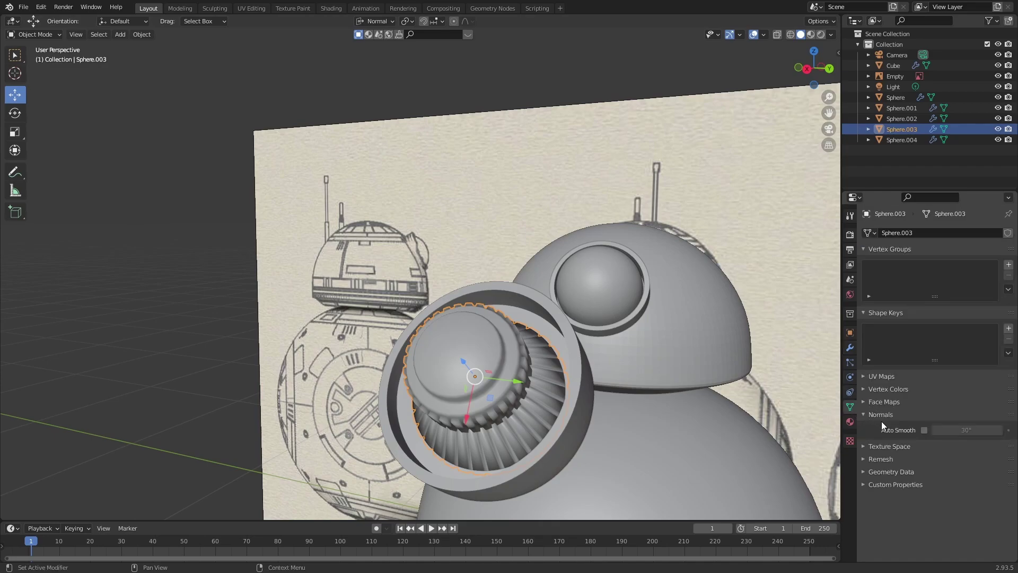
pyautogui.click(924, 430)
# - Select the inner lens and outer band together and fit them to the blueprint's small lens in right orthographic view with X-ray
pyautogui.press('KP_Divide')
pyautogui.moveTo(543, 382); pyautogui.dragTo(558, 325, button='middle')
pyautogui.scroll(-3, 493, 302)
pyautogui.click(480, 325)
pyautogui.keyDown('shift'); pyautogui.click(489, 326); pyautogui.keyUp('shift')
pyautogui.press('KP_3')
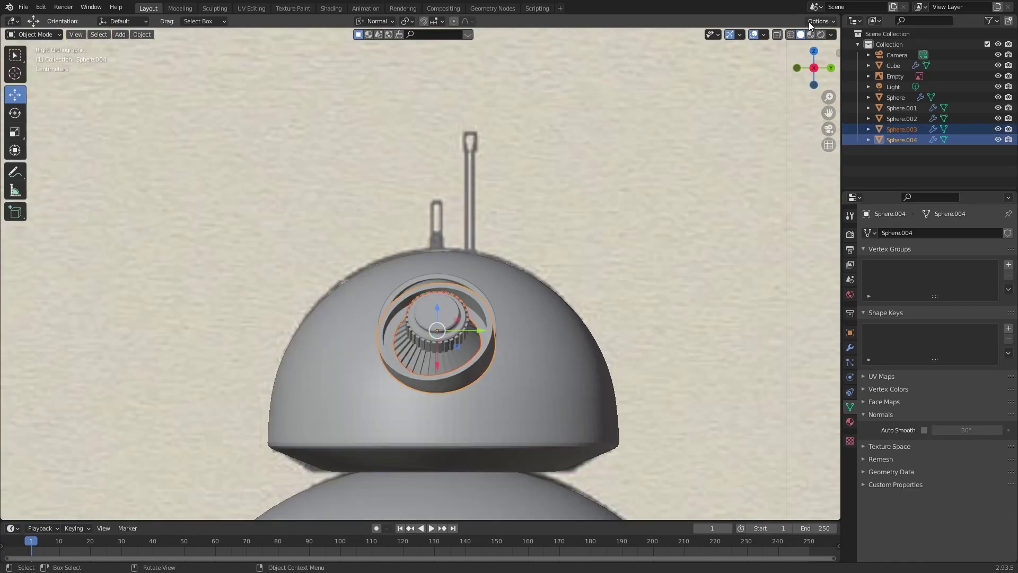
pyautogui.click(778, 34)
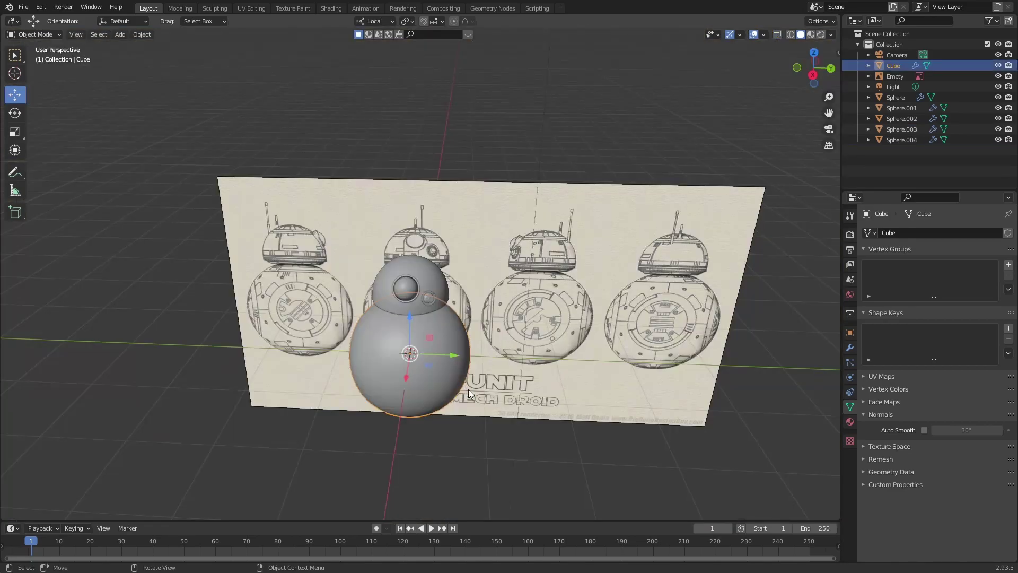
# - Split the 3D viewport into two side-by-side areas and turn the new one into a Shader Editor with its sidebar hidden
pyautogui.moveTo(469, 389); pyautogui.dragTo(575, 289, button='middle')
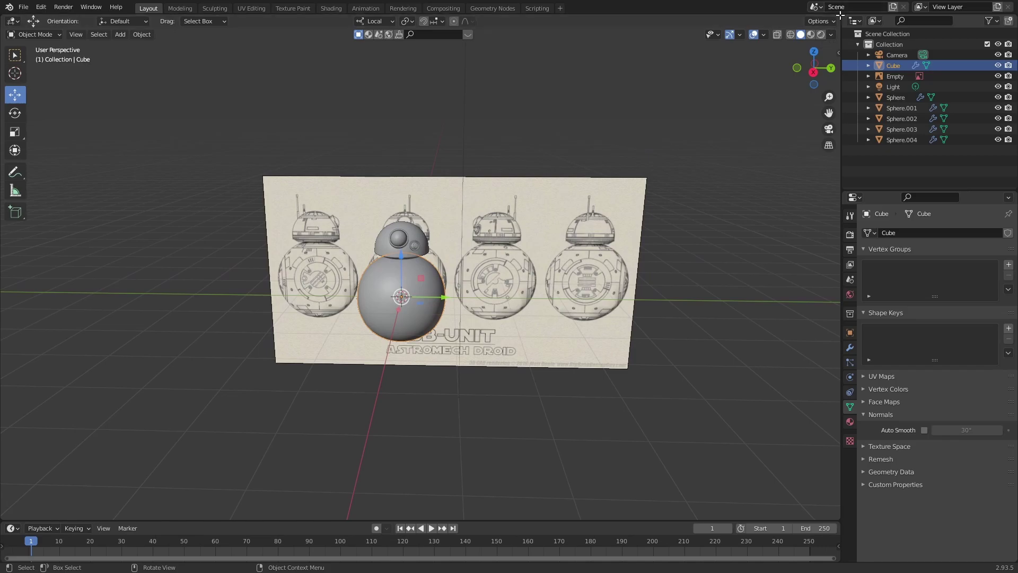
pyautogui.moveTo(833, 20); pyautogui.dragTo(474, 42)
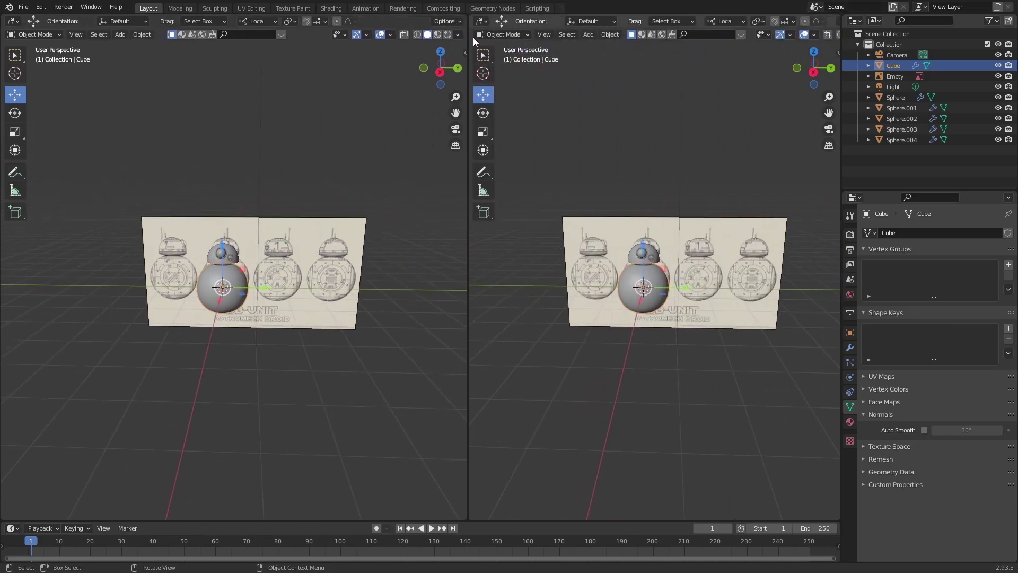
pyautogui.click(483, 20)
pyautogui.click(523, 120)
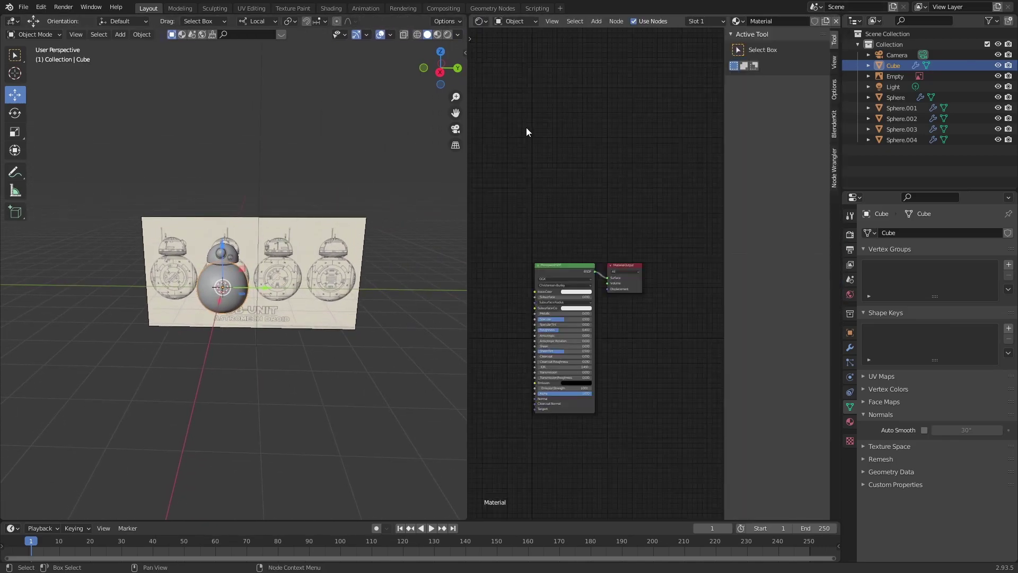
pyautogui.moveTo(577, 220); pyautogui.dragTo(613, 190, button='middle')
pyautogui.press('n')
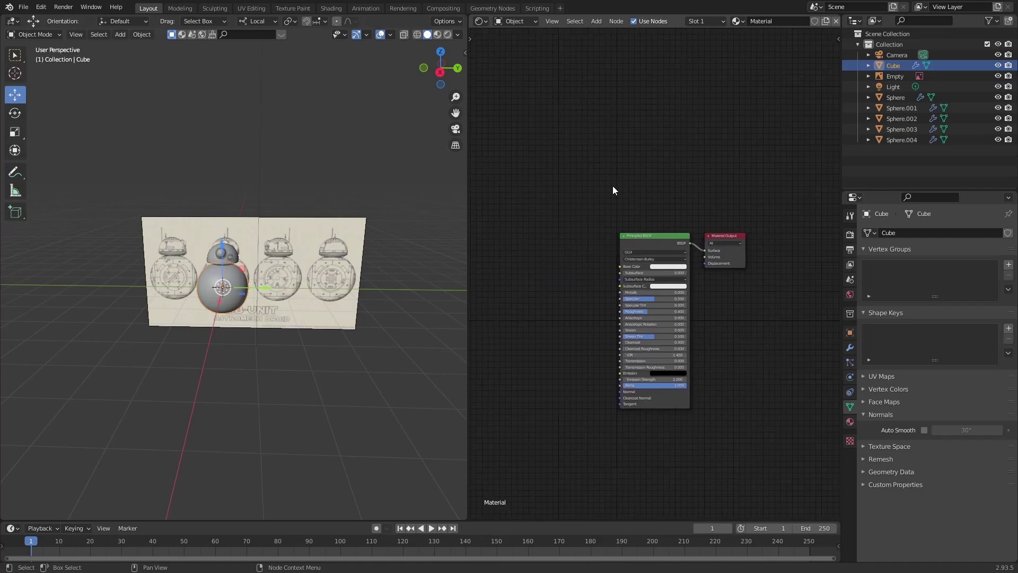
pyautogui.click(838, 39)
pyautogui.press('n')
pyautogui.moveTo(532, 228); pyautogui.dragTo(600, 202, button='middle')
pyautogui.scroll(2, 573, 209)
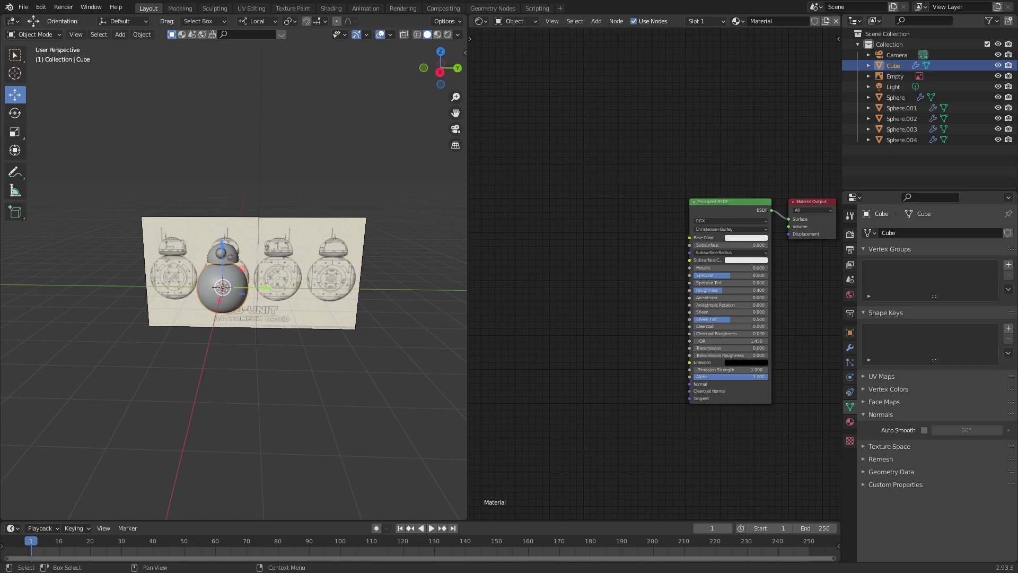
# - Add the BB8-Body-Texture.png and BB8-Body-Displacement.png images to the body's material and display the viewport in Material Preview
pyautogui.moveTo(564, 215); pyautogui.dragTo(586, 205)
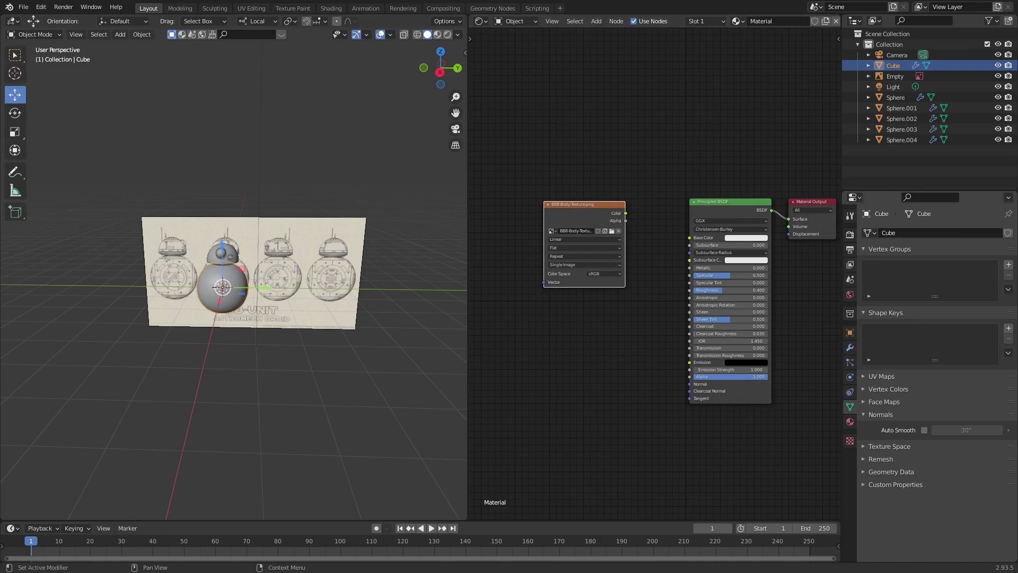
pyautogui.moveTo(539, 362); pyautogui.dragTo(569, 365)
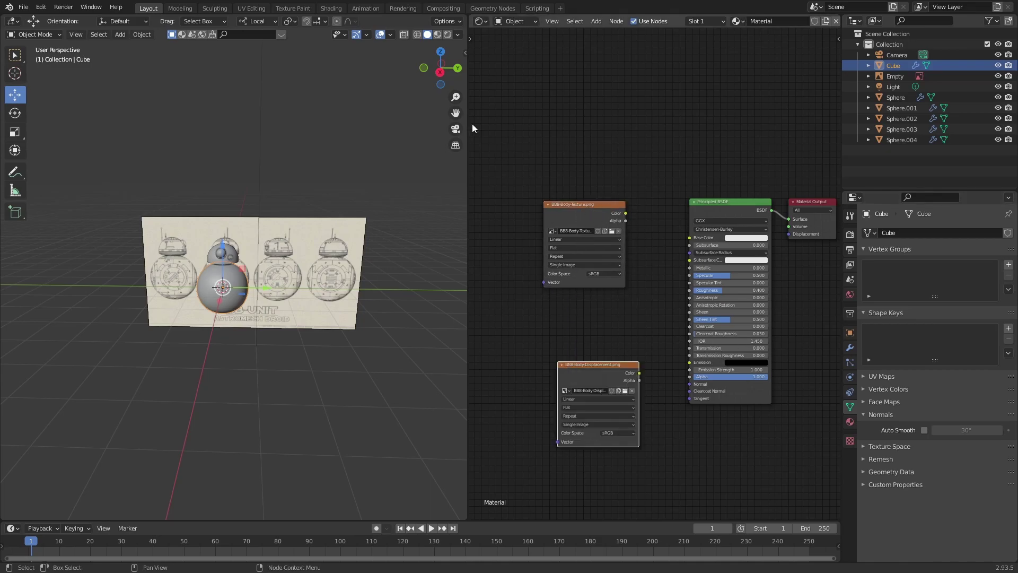
pyautogui.click(438, 34)
pyautogui.scroll(2, 644, 177)
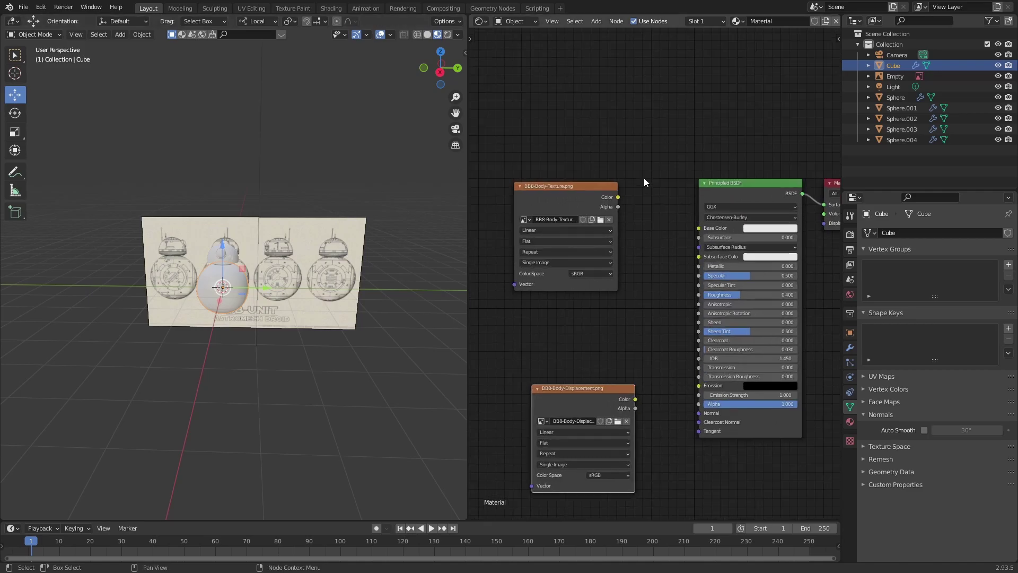
# - Connect the body texture's Color output to the Principled BSDF's Base Color and check the textured body from several sides
pyautogui.moveTo(615, 190); pyautogui.dragTo(645, 213)
pyautogui.scroll(3, 302, 294)
pyautogui.moveTo(302, 294); pyautogui.dragTo(367, 342, button='middle')
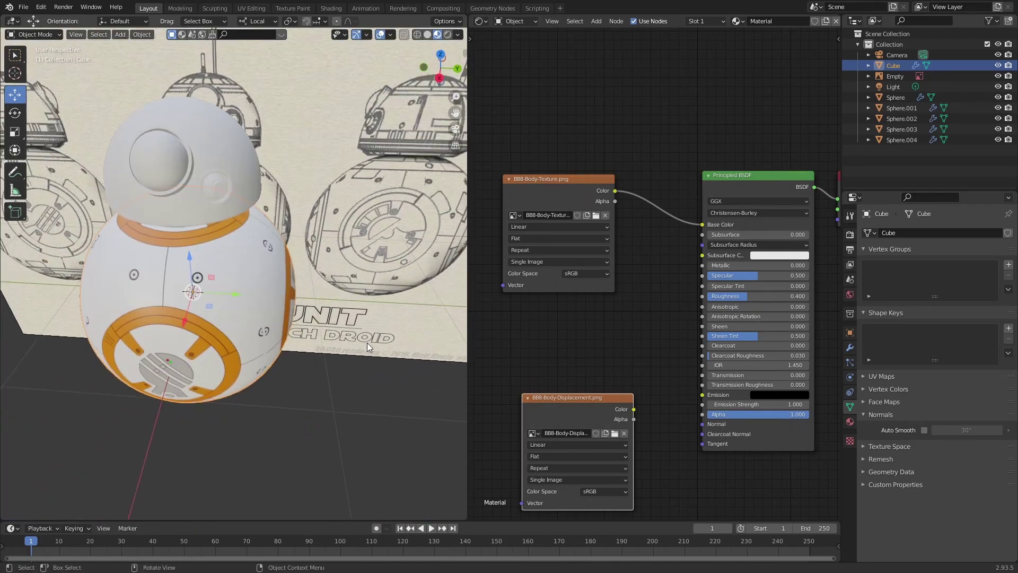
pyautogui.scroll(3, 257, 306)
pyautogui.scroll(-3, 296, 316)
pyautogui.moveTo(296, 316); pyautogui.dragTo(202, 272, button='middle')
pyautogui.scroll(1, 202, 272)
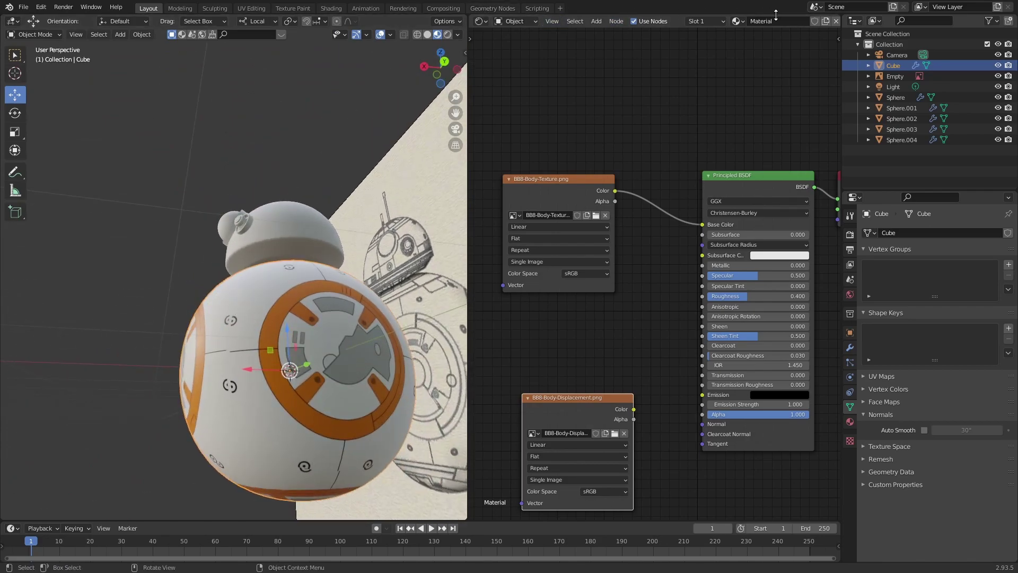
# - Split the Shader Editor into two stacked areas and turn the upper one into a UV Editor
pyautogui.moveTo(835, 21); pyautogui.dragTo(758, 281)
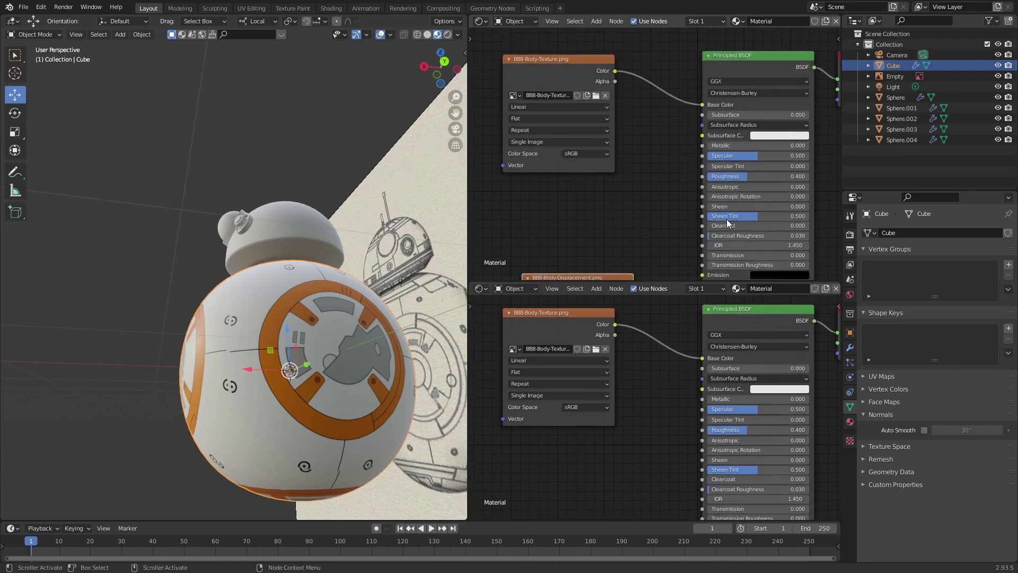
pyautogui.click(481, 22)
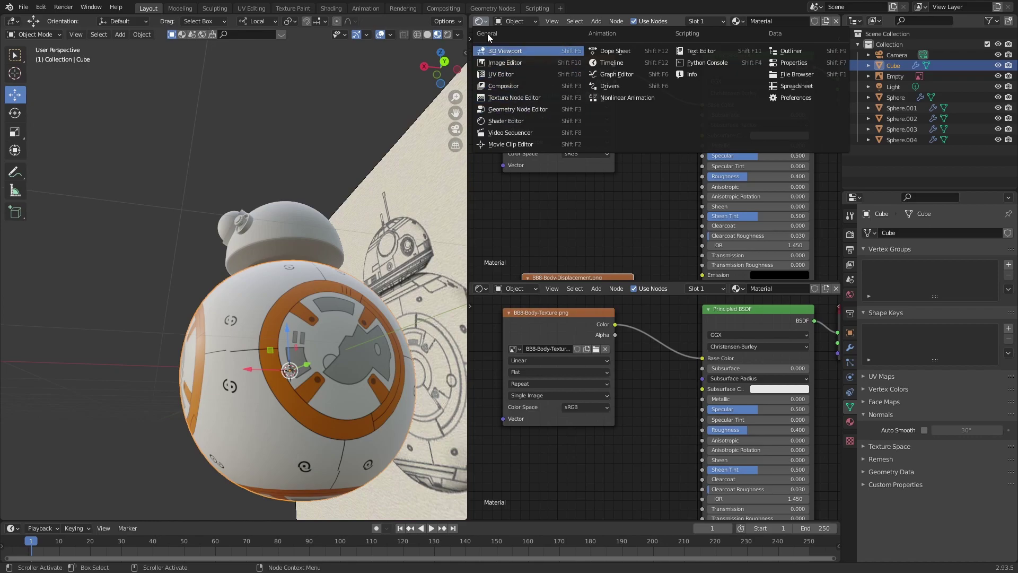
pyautogui.click(483, 22)
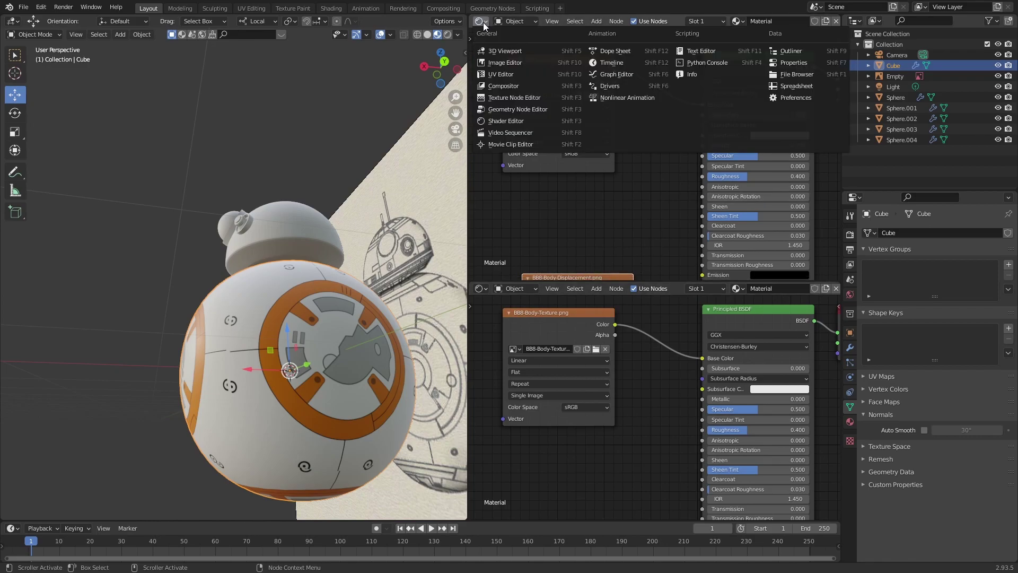
pyautogui.click(514, 63)
# - Unwrap all faces of the body with Smart UV Project, using a 66° angle limit and zero island margin
pyautogui.moveTo(443, 257); pyautogui.dragTo(234, 330, button='middle')
pyautogui.press('Tab')
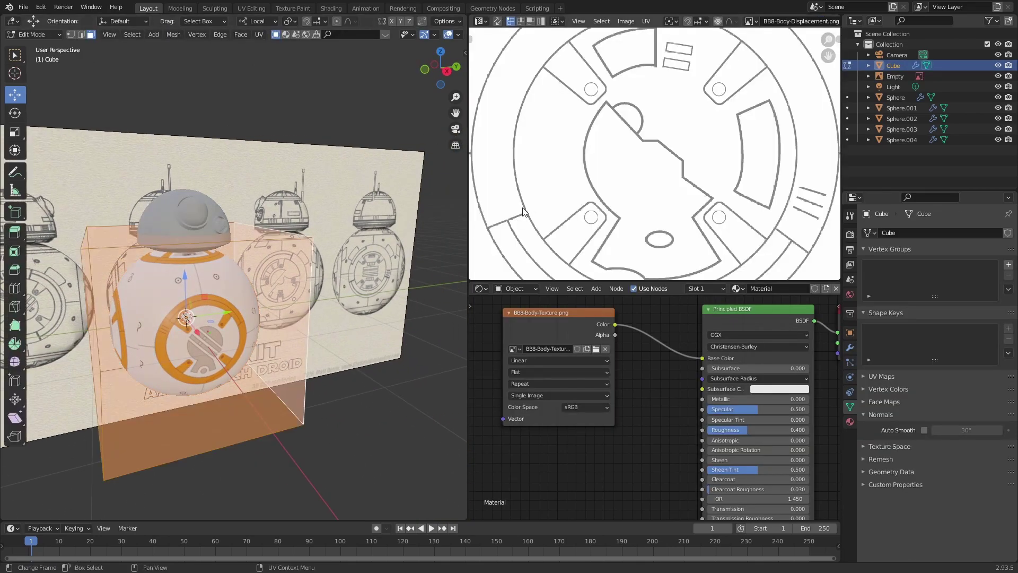
pyautogui.moveTo(215, 271); pyautogui.dragTo(228, 222, button='middle')
pyautogui.scroll(-8, 676, 131)
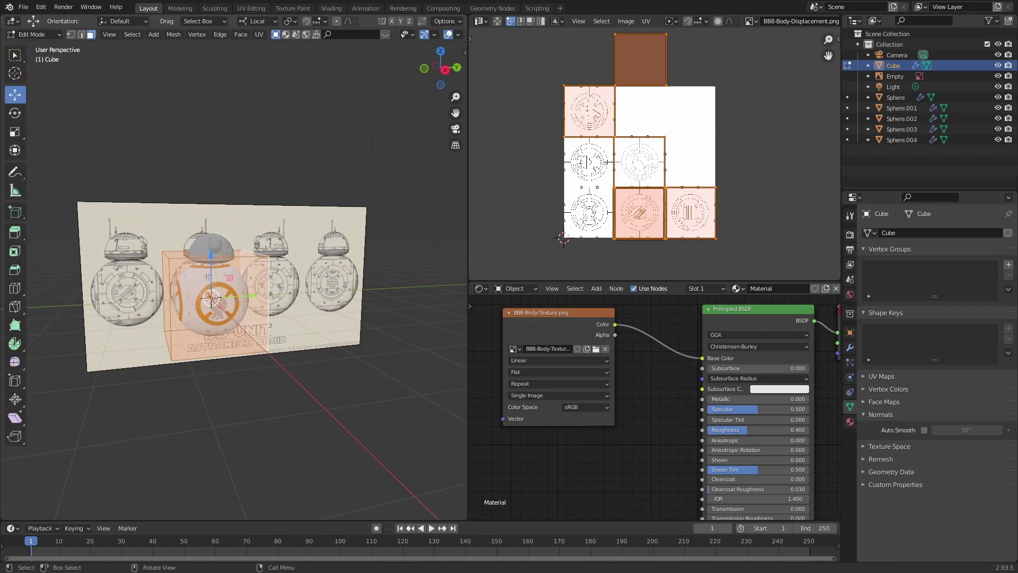
pyautogui.press('u')
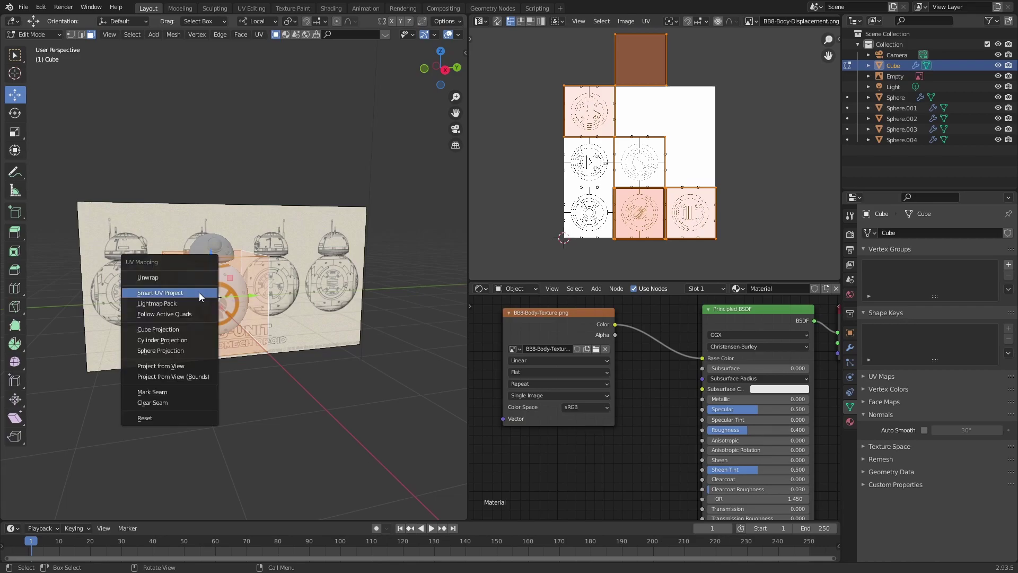
pyautogui.click(199, 293)
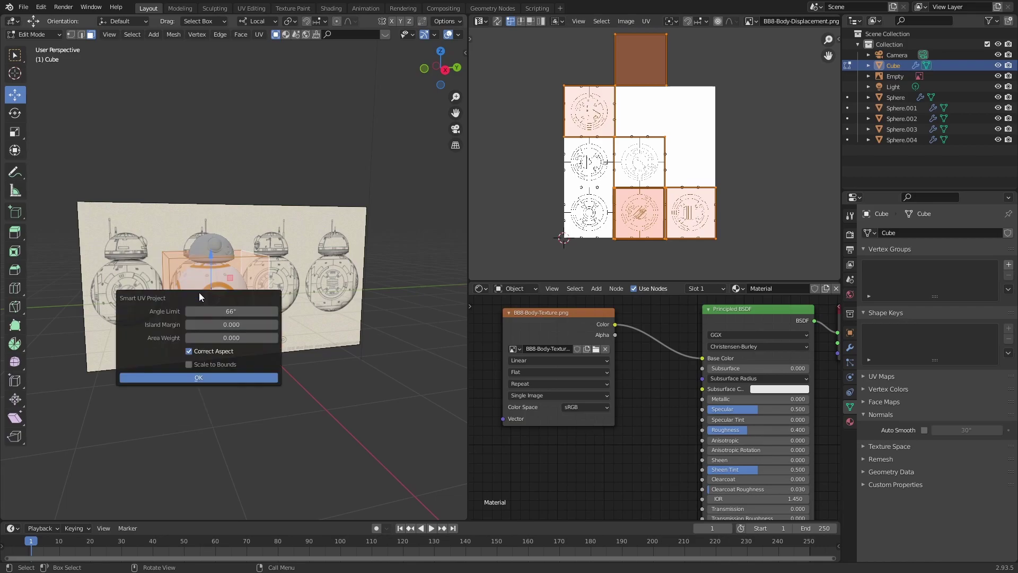
pyautogui.click(209, 375)
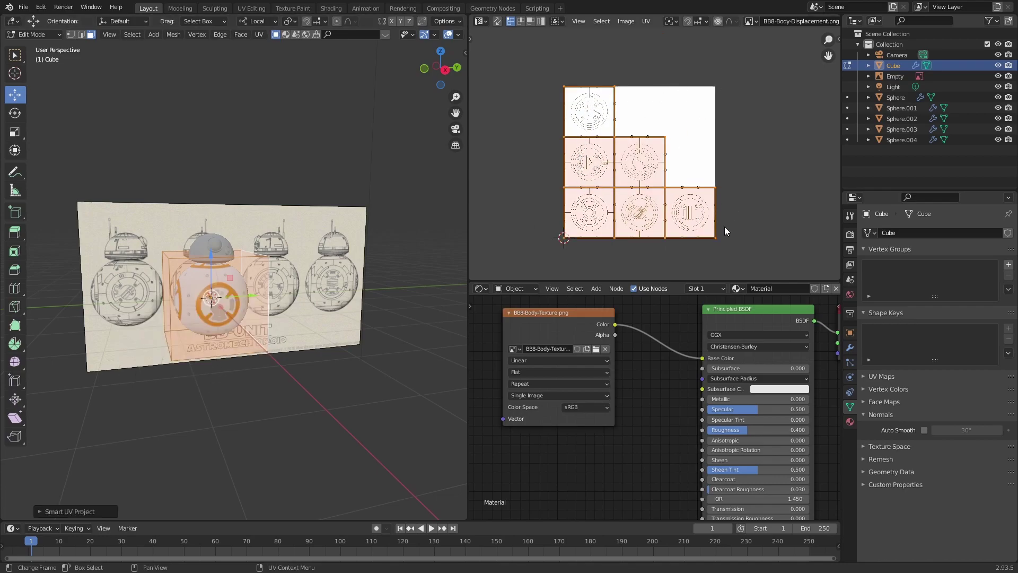
pyautogui.scroll(5, 282, 259)
pyautogui.moveTo(282, 259); pyautogui.dragTo(319, 264, button='middle')
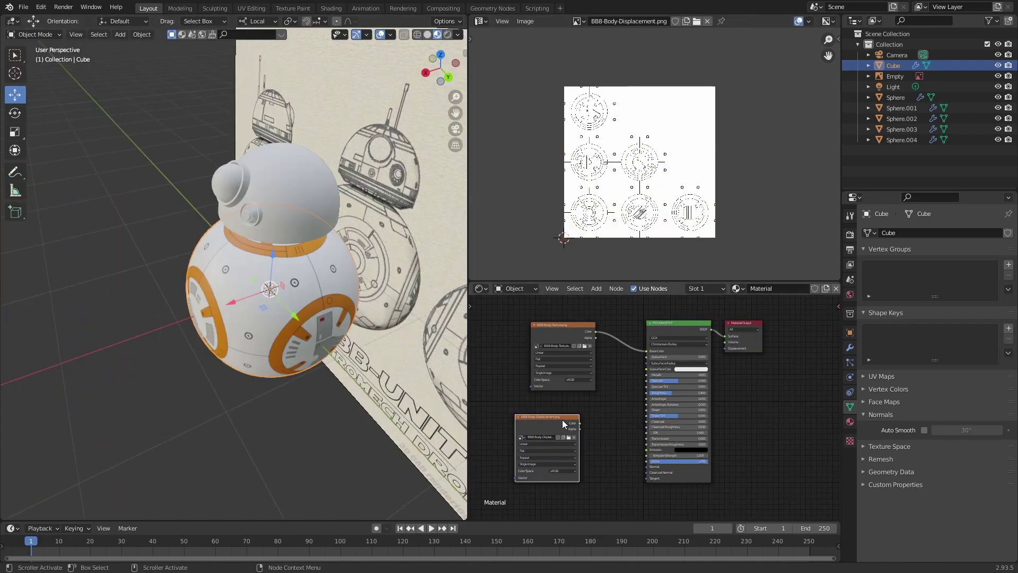
# - Connect the BB8-Body-Displacement.png node's Color output to the Material Output's Displacement and inspect the body's panel relief up close
pyautogui.scroll(-2, 562, 419)
pyautogui.moveTo(635, 388); pyautogui.dragTo(597, 438, button='middle')
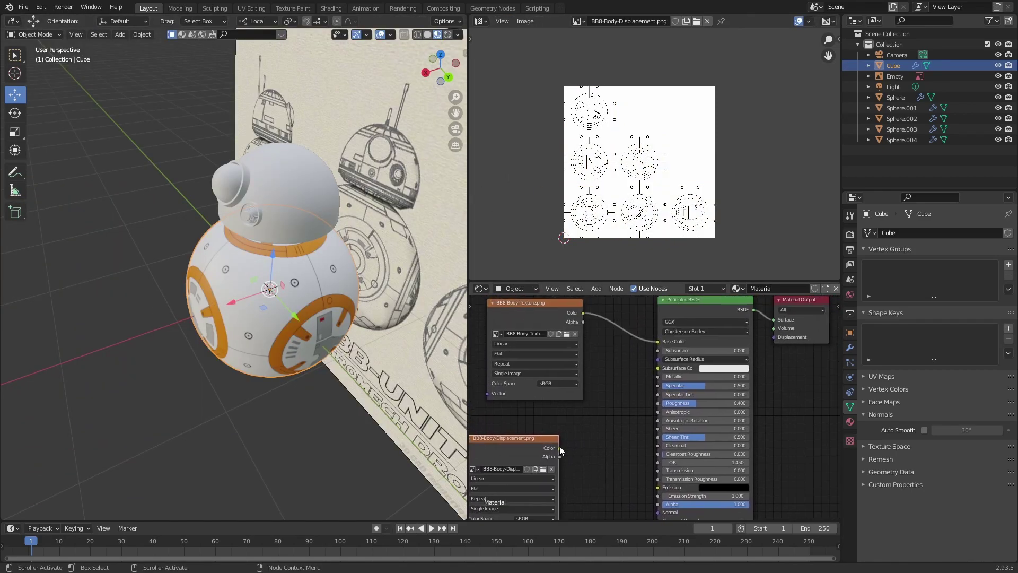
pyautogui.moveTo(561, 448); pyautogui.dragTo(773, 340)
pyautogui.moveTo(222, 345); pyautogui.dragTo(175, 338, button='middle')
pyautogui.scroll(4, 267, 356)
pyautogui.scroll(2, 247, 322)
pyautogui.scroll(1, 269, 300)
pyautogui.scroll(-4, 231, 314)
pyautogui.scroll(-3, 256, 363)
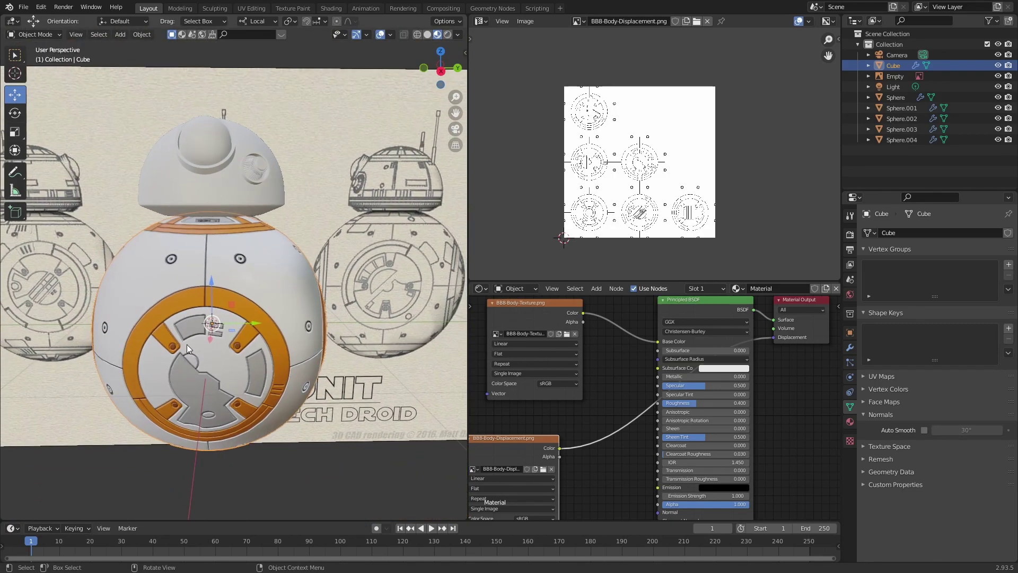
# - Give the domed head a new material and add the BB8 Head Texture.png and BB8 Head Displacement.png images to it
pyautogui.moveTo(189, 251); pyautogui.dragTo(221, 308, button='middle')
pyautogui.click(221, 308)
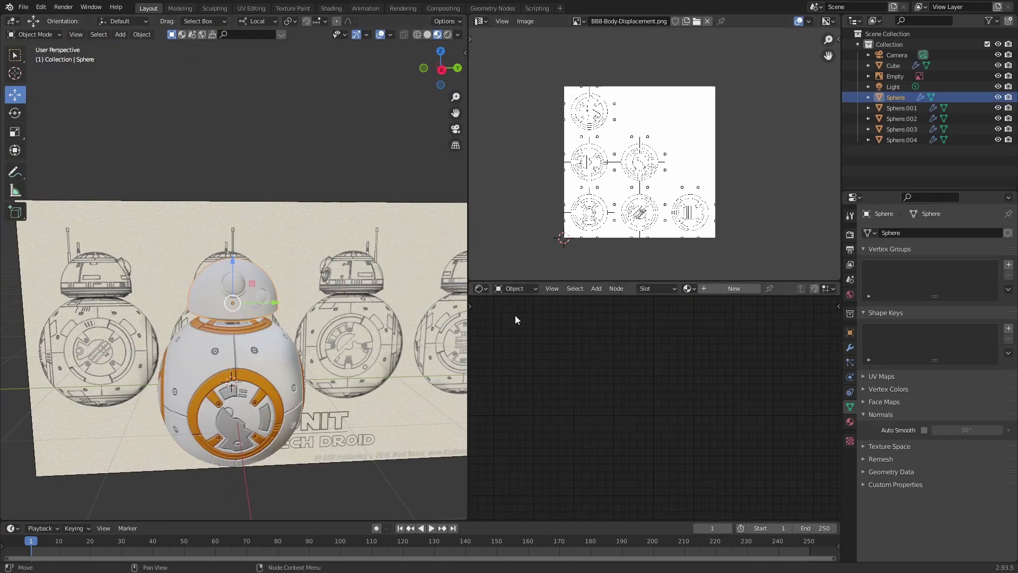
pyautogui.click(719, 291)
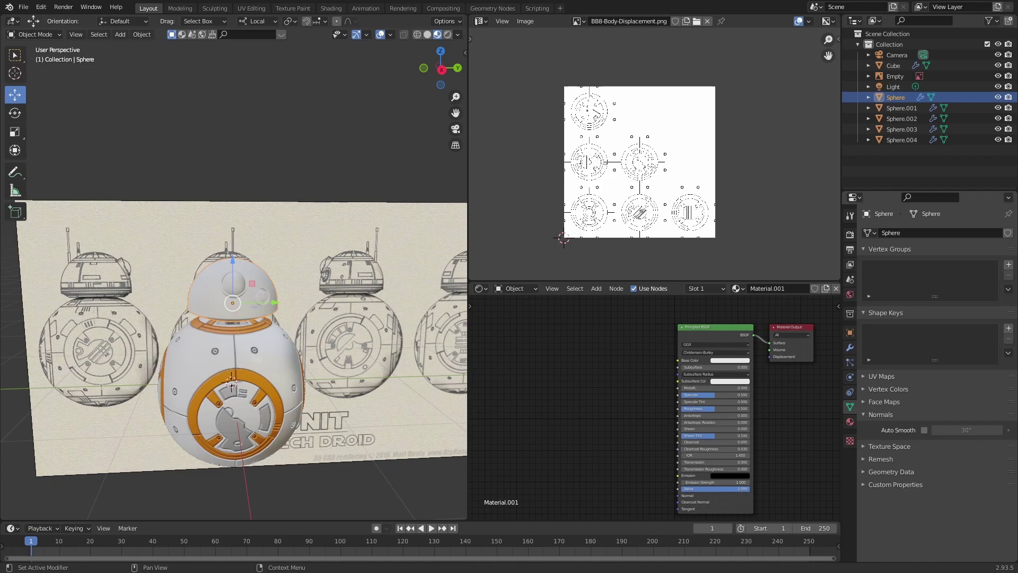
pyautogui.moveTo(729, 378); pyautogui.dragTo(525, 334)
pyautogui.moveTo(657, 491); pyautogui.dragTo(557, 463)
pyautogui.moveTo(613, 409); pyautogui.dragTo(628, 444, button='middle')
pyautogui.scroll(5, 647, 390)
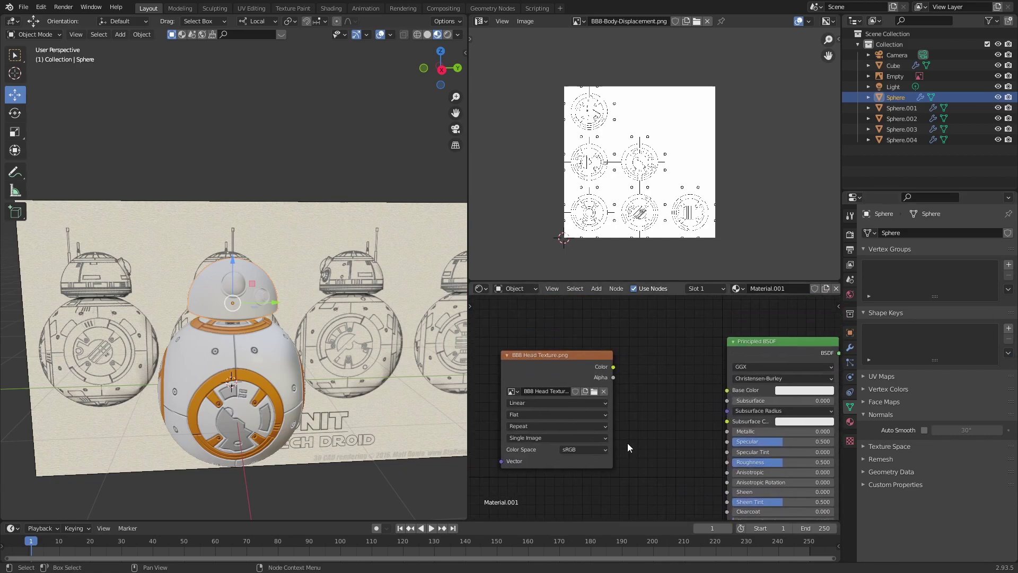
# - Connect the head texture's Color output to the Principled BSDF's Base Color and inspect the textured head
pyautogui.moveTo(612, 366); pyautogui.dragTo(729, 391)
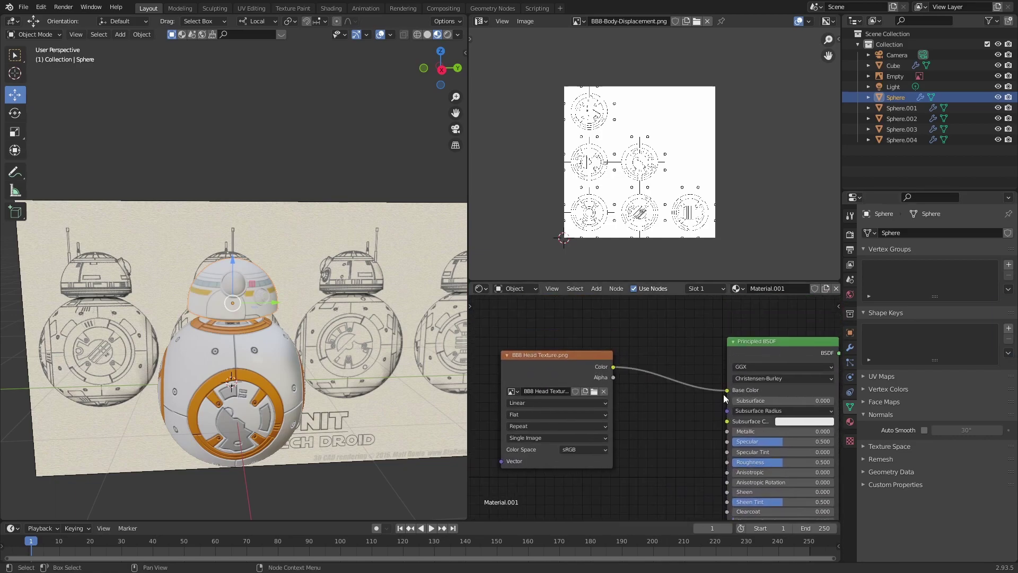
pyautogui.scroll(5, 249, 339)
pyautogui.moveTo(250, 339); pyautogui.dragTo(230, 329, button='middle')
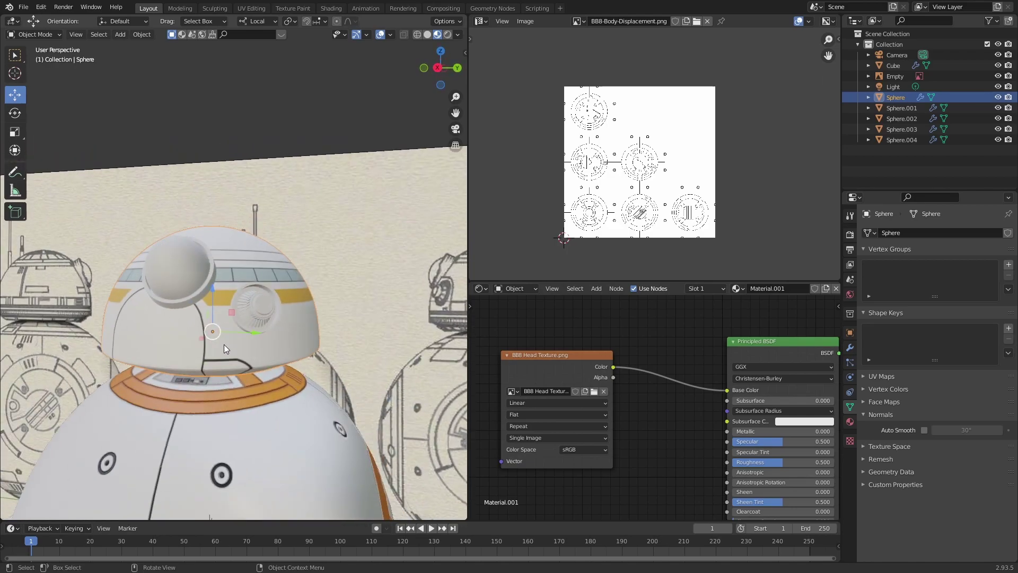
# - Select all of the head's faces and UVs in Edit Mode and move the UVs down along Y over the image's panel details
pyautogui.press('Tab')
pyautogui.press('a')
pyautogui.scroll(4, 661, 192)
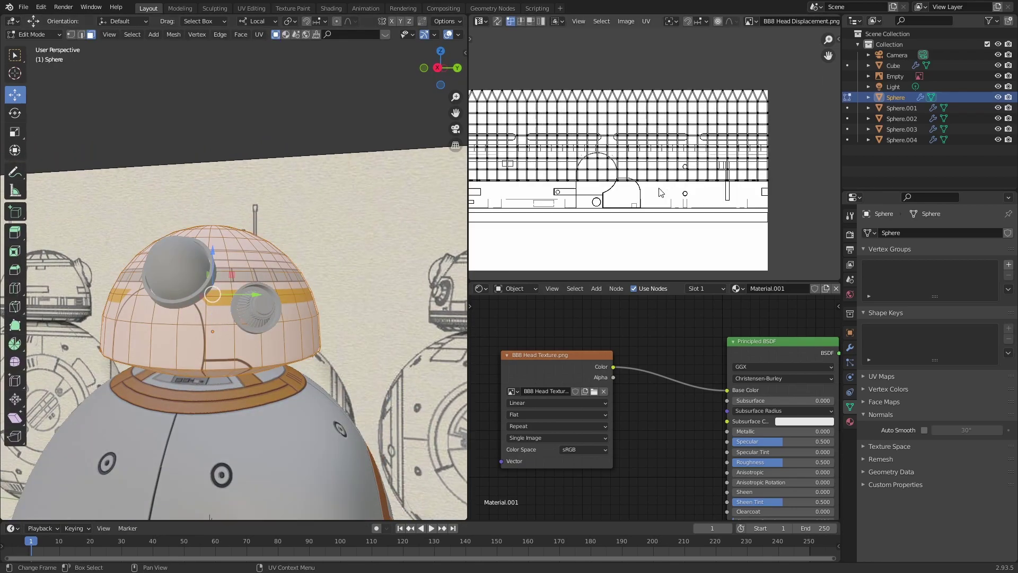
pyautogui.moveTo(611, 161); pyautogui.dragTo(717, 196, button='middle')
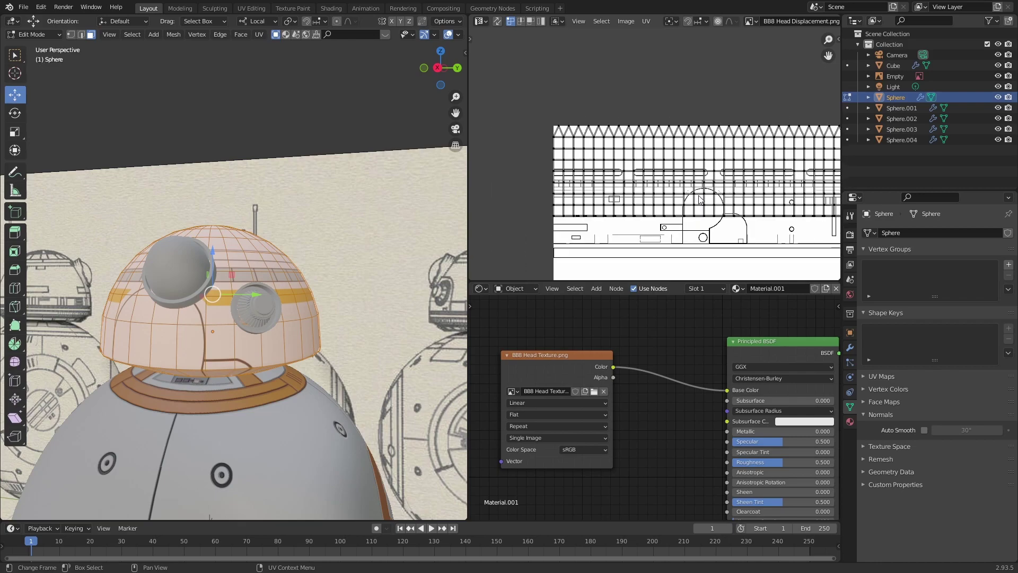
pyautogui.press('a')
pyautogui.scroll(-2, 734, 166)
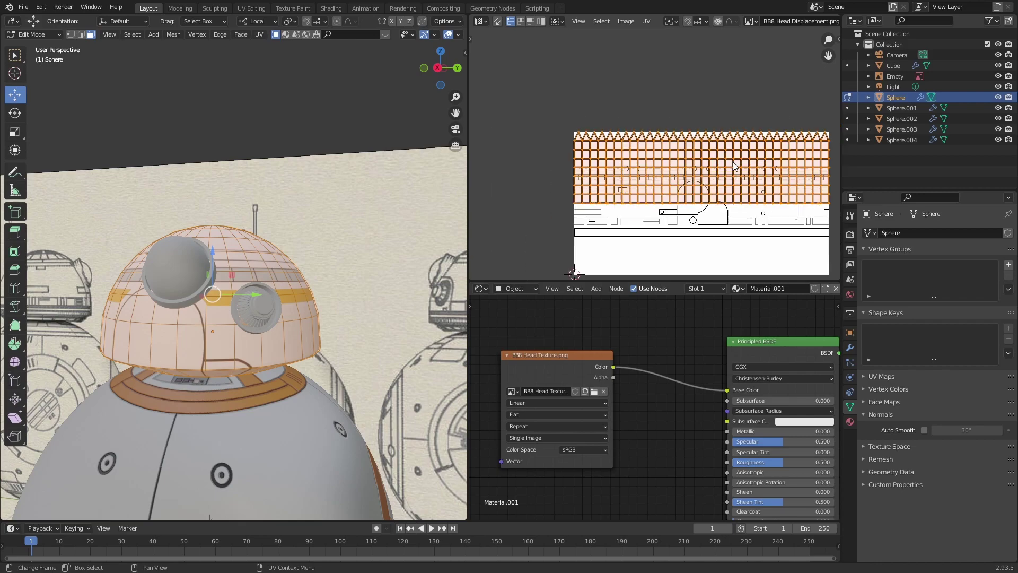
pyautogui.moveTo(734, 166); pyautogui.dragTo(670, 185, button='middle')
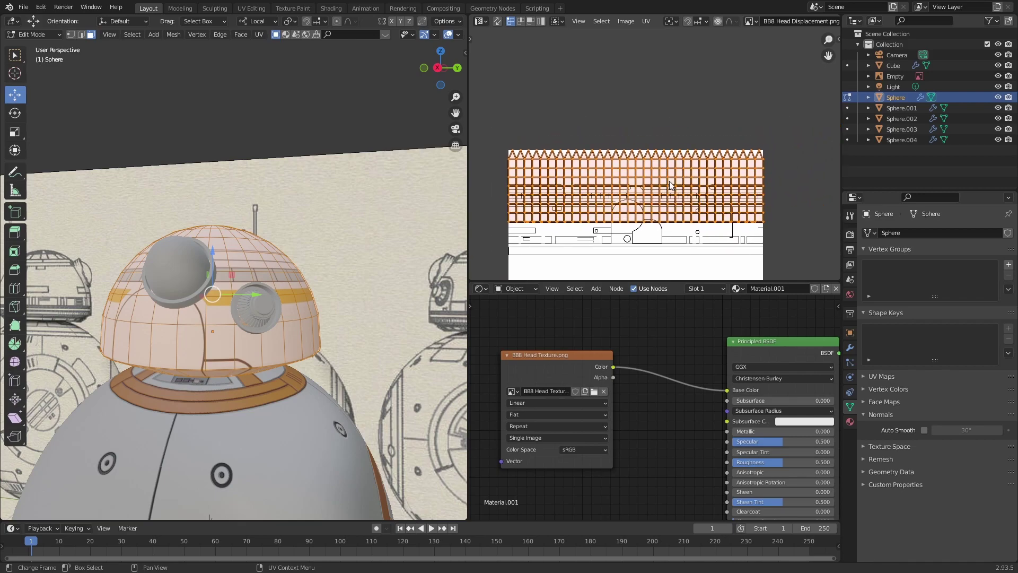
pyautogui.press('g')
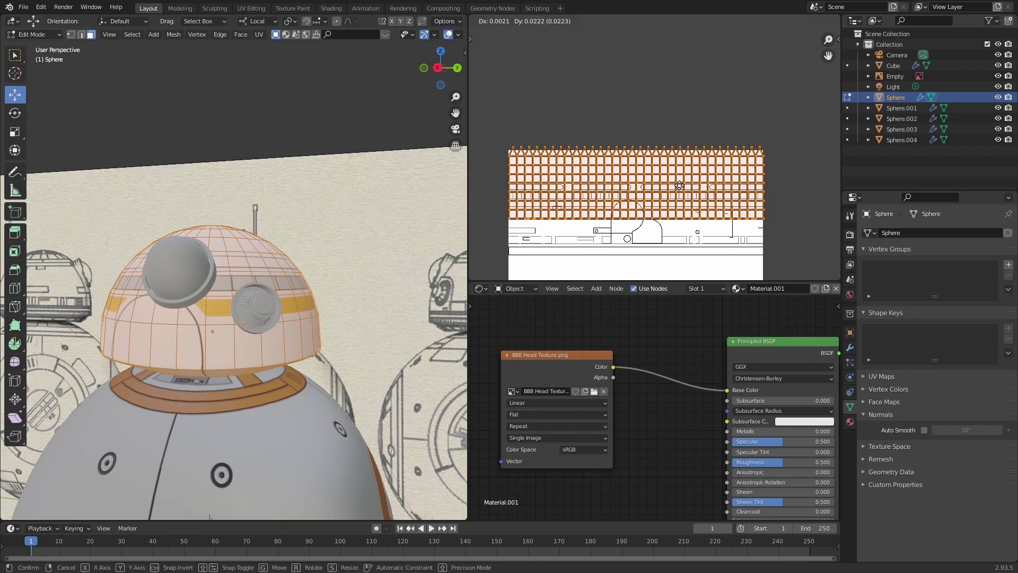
pyautogui.press('y')
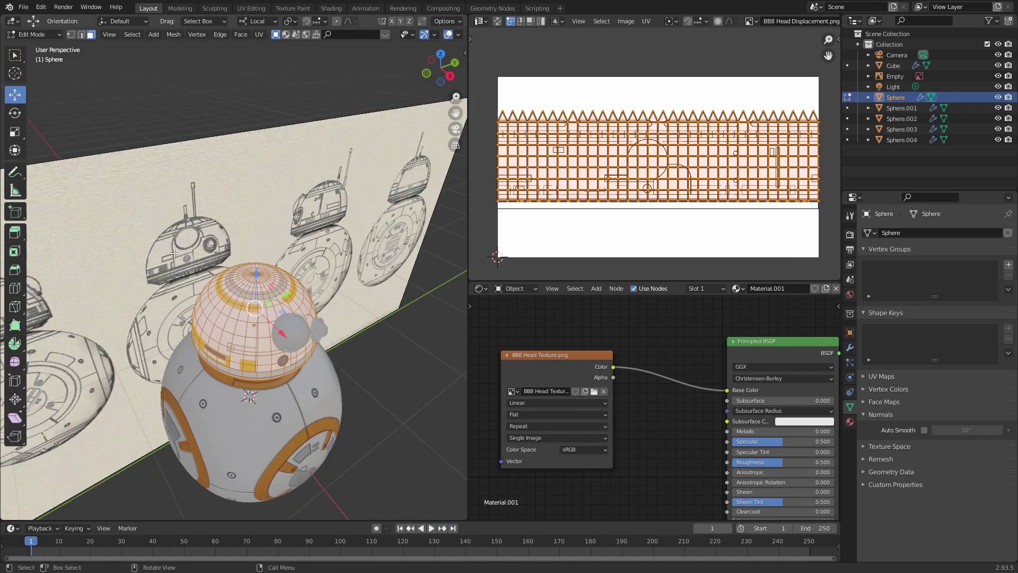
# - Nudge the head's UVs so the printed lens surround and small round detail line up with the modelled main lens
pyautogui.moveTo(315, 245); pyautogui.dragTo(277, 221, button='middle')
pyautogui.scroll(3, 677, 197)
pyautogui.scroll(-2, 679, 196)
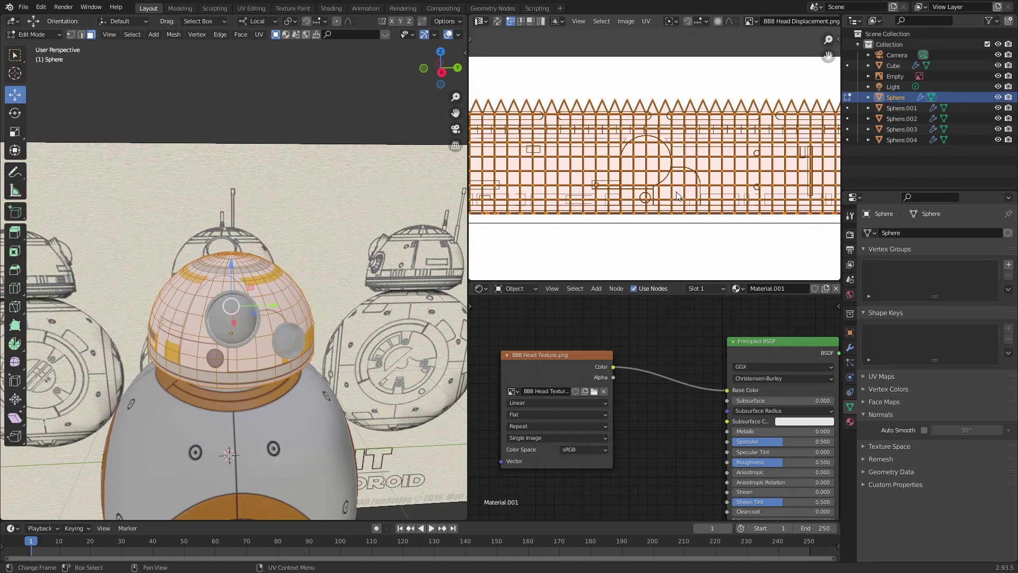
pyautogui.press('g')
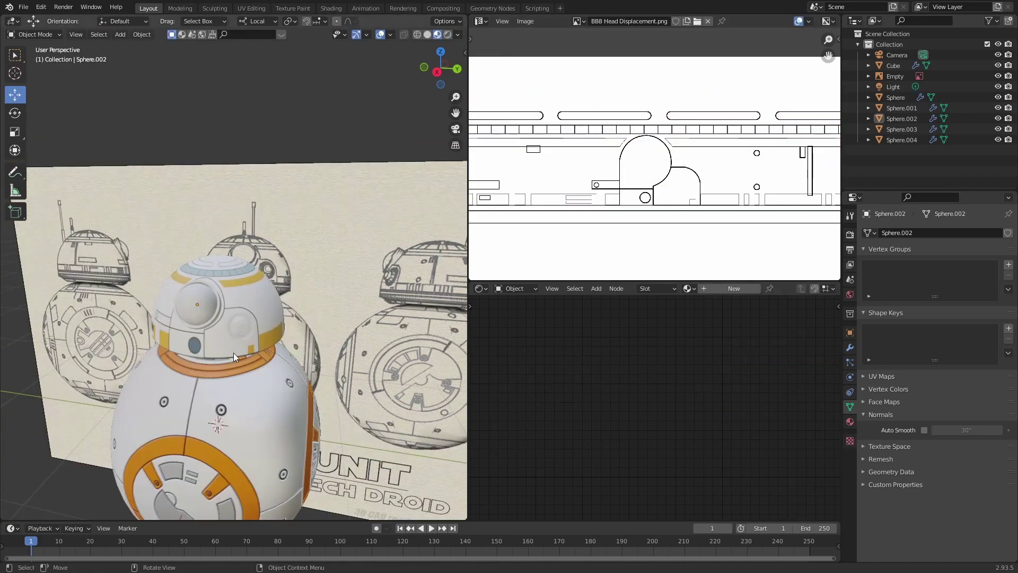
# - Select both parts of the small lens and scale them by about 1.13 with their local Z locked
pyautogui.click(243, 327)
pyautogui.keyDown('shift'); pyautogui.click(232, 329); pyautogui.keyUp('shift')
pyautogui.scroll(3, 265, 330)
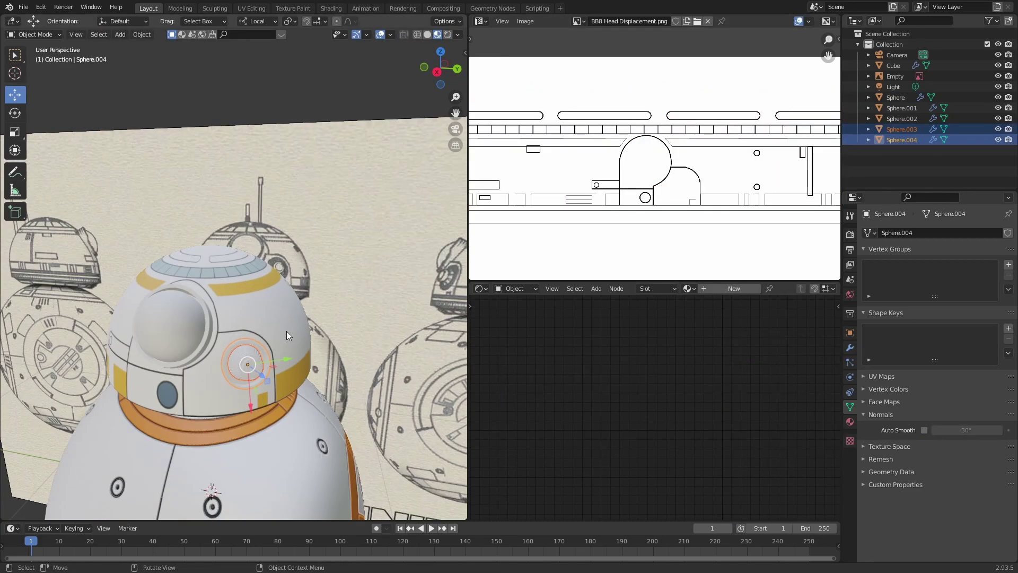
pyautogui.press('s')
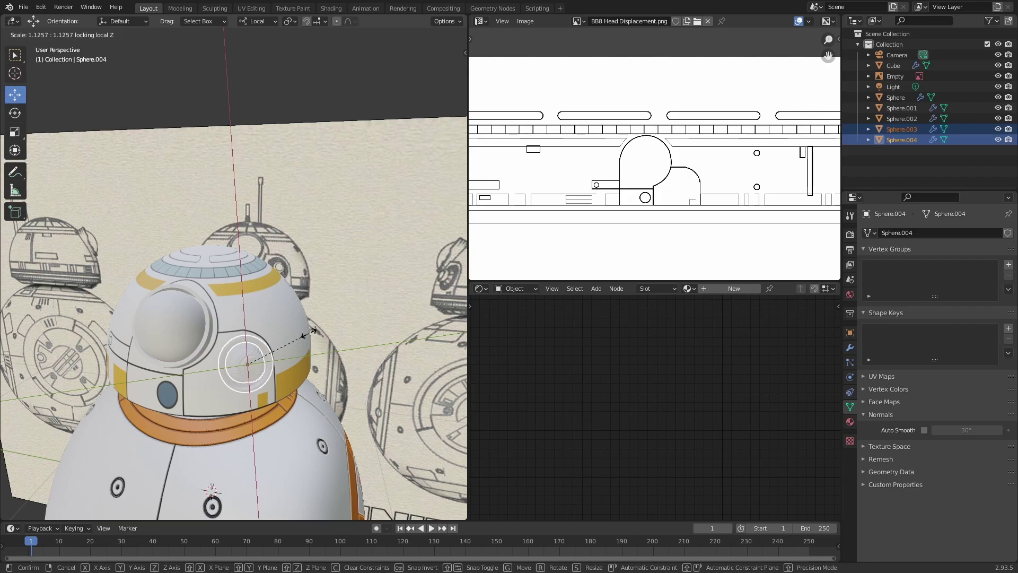
pyautogui.click(309, 333)
pyautogui.moveTo(309, 333); pyautogui.dragTo(357, 328, button='middle')
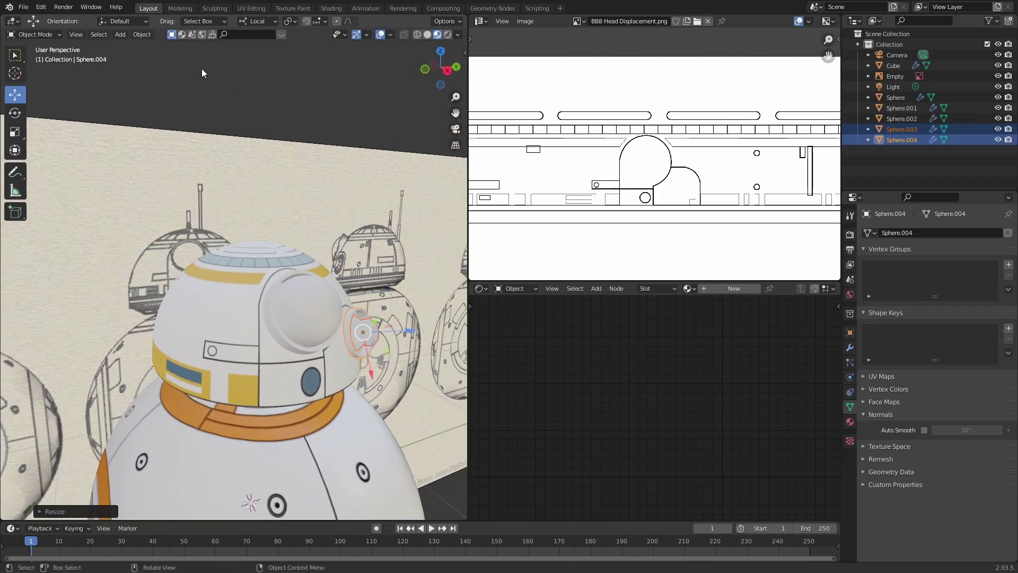
pyautogui.click(202, 71)
# - Connect the head displacement image's Color output to the Material Output's Displacement in the head's material and inspect the head
pyautogui.scroll(-2, 238, 146)
pyautogui.scroll(-2, 238, 146)
pyautogui.moveTo(238, 146); pyautogui.dragTo(192, 171, button='middle')
pyautogui.click(245, 285)
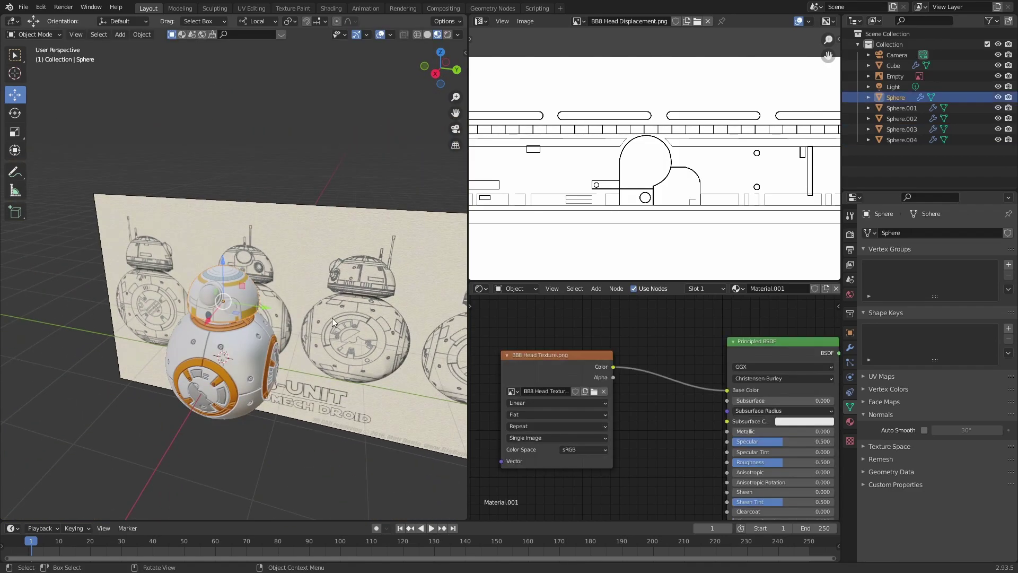
pyautogui.scroll(-2, 641, 330)
pyautogui.moveTo(653, 424); pyautogui.dragTo(581, 416, button='middle')
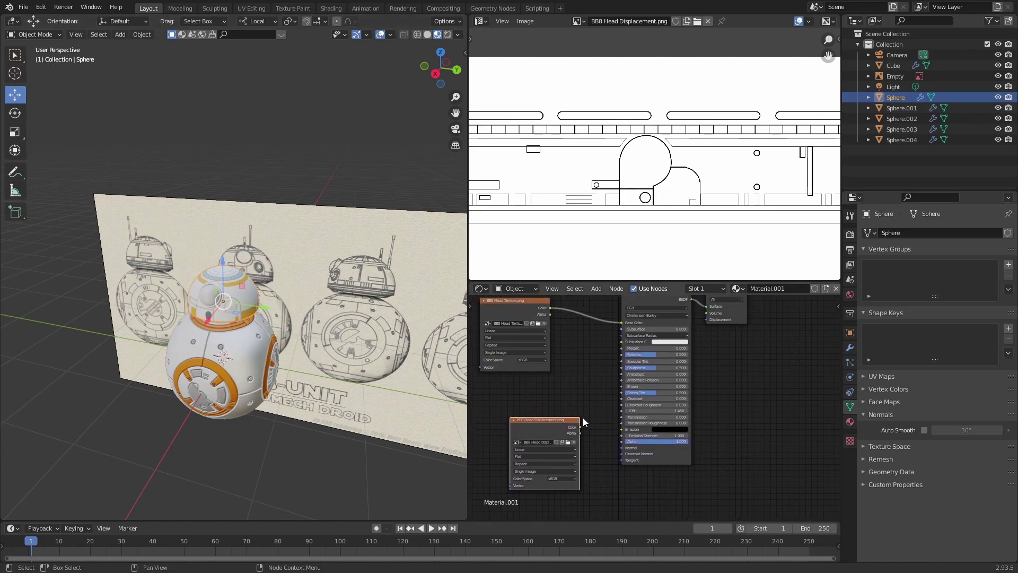
pyautogui.moveTo(582, 426)
pyautogui.mouseDown()
pyautogui.moveTo(692, 319)
pyautogui.moveTo(706, 319)
pyautogui.mouseUp()
pyautogui.scroll(4, 250, 103)
pyautogui.moveTo(250, 103); pyautogui.dragTo(344, 101, button='middle')
# - Expand the 3D viewport over the UV Editor and Shader Editor areas and view the head from the side
pyautogui.hotkey('ctrl', 'space')
pyautogui.click(557, 311)
pyautogui.scroll(-5, 684, 327)
pyautogui.moveTo(641, 329); pyautogui.dragTo(515, 332, button='middle')
pyautogui.scroll(4, 513, 318)
# - Select the inner sphere of the main lens and give it a new material
pyautogui.click(386, 306)
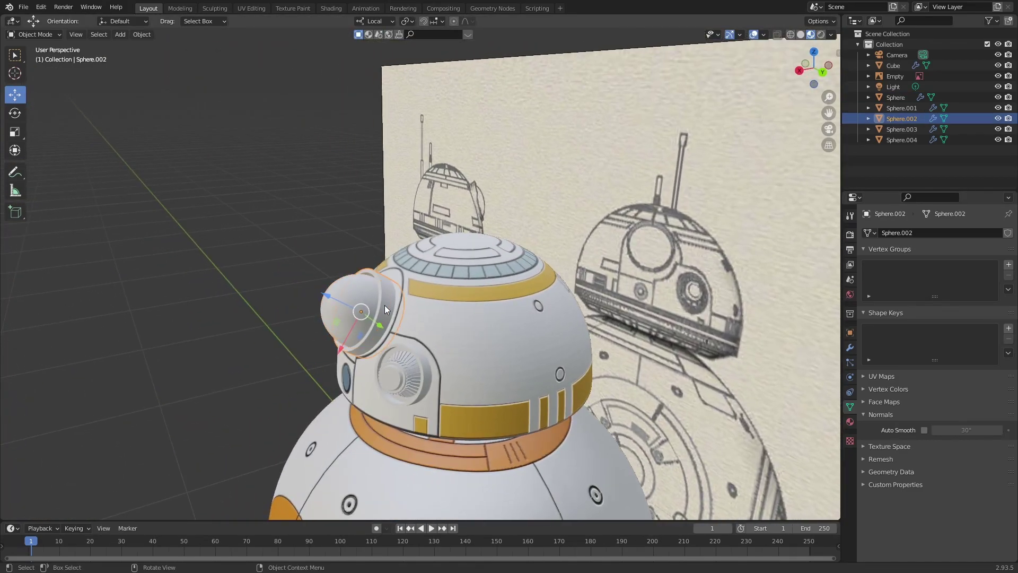
pyautogui.click(359, 292)
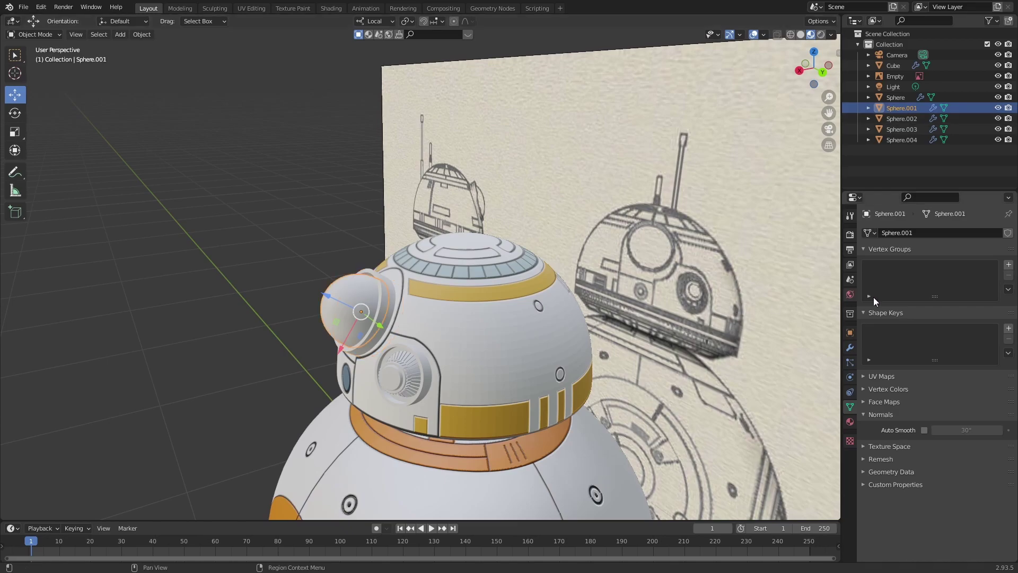
pyautogui.click(850, 422)
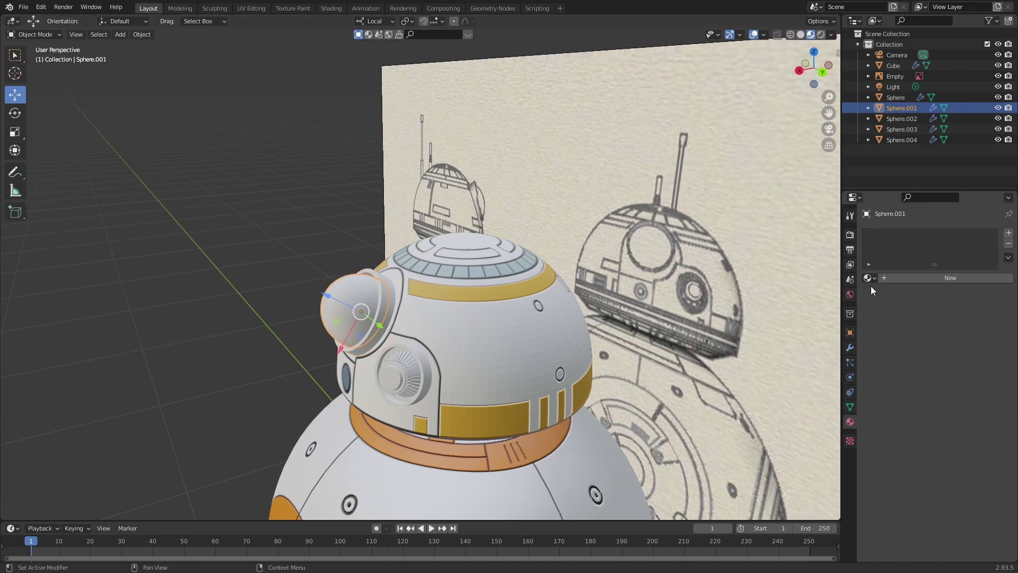
pyautogui.click(908, 280)
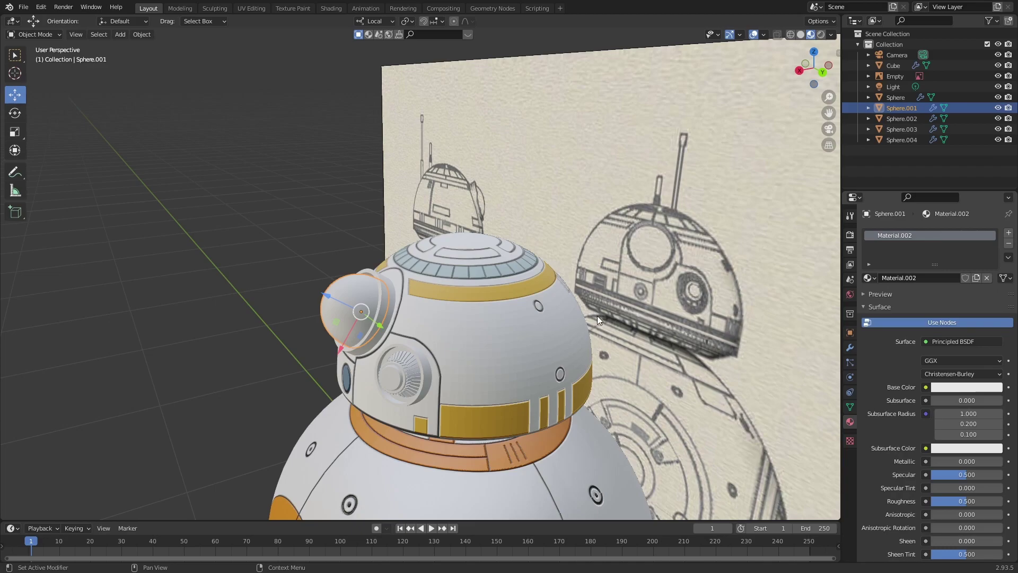
# - Darken the main lens material's Base Color to near-black
pyautogui.scroll(-4, 487, 334)
pyautogui.scroll(3, 537, 325)
pyautogui.moveTo(486, 334); pyautogui.dragTo(546, 321, button='middle')
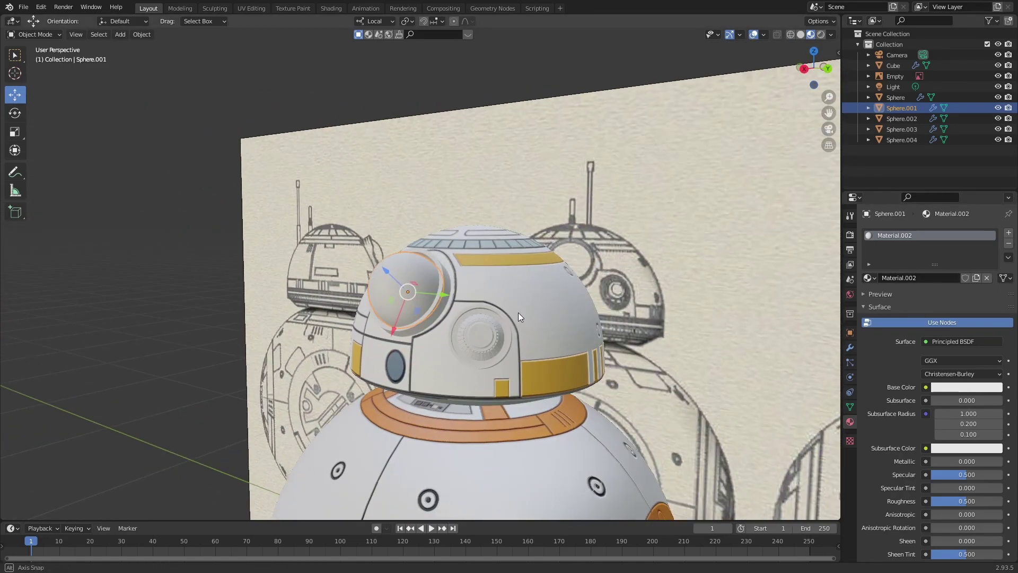
pyautogui.click(981, 387)
pyautogui.moveTo(995, 259); pyautogui.dragTo(995, 305)
pyautogui.scroll(-1, 950, 441)
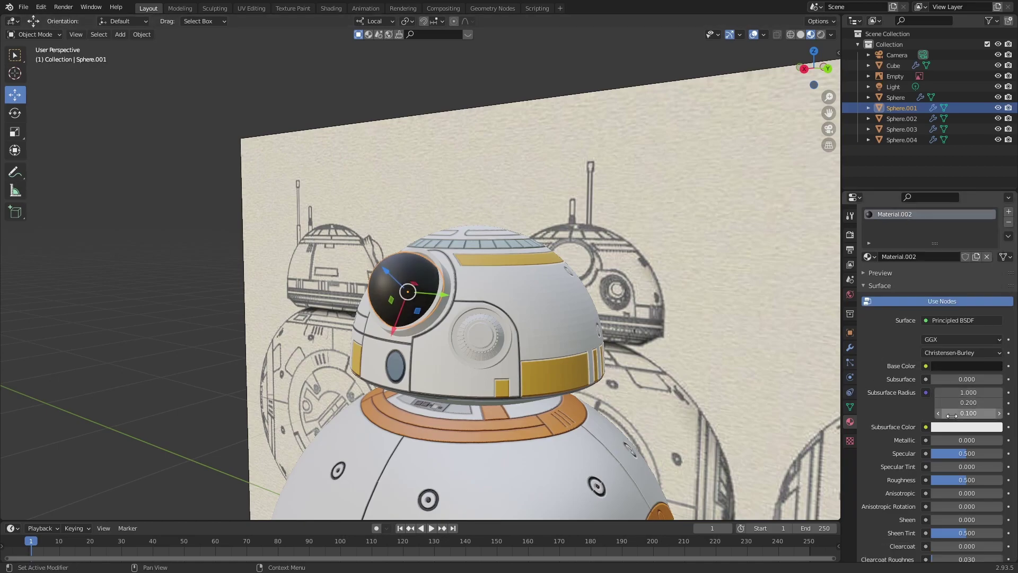
# - Set the main lens material's Metallic and Specular to 0.7 and its Roughness to 0.15
pyautogui.moveTo(950, 443); pyautogui.dragTo(951, 453)
pyautogui.write('.7')
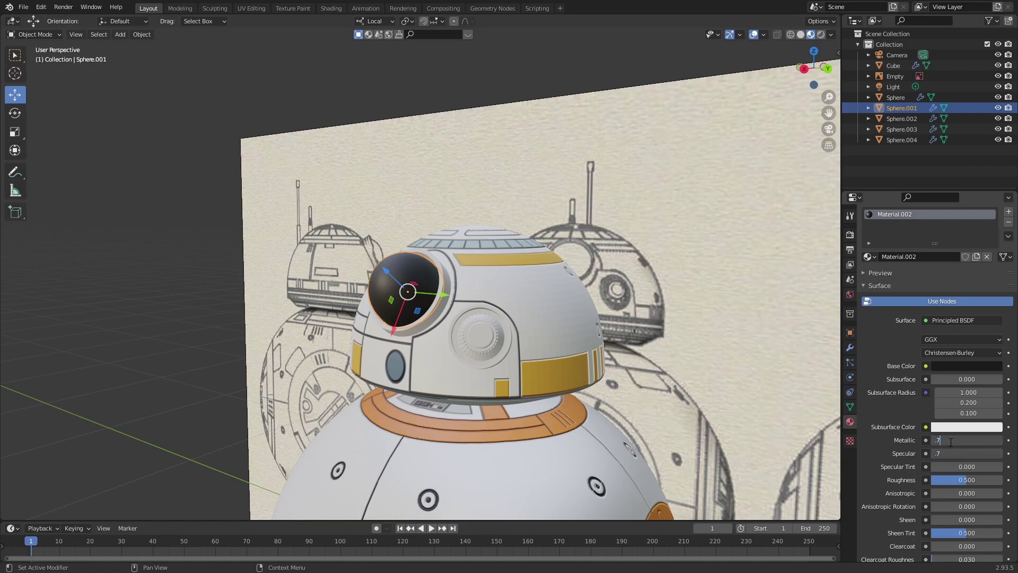
pyautogui.press('Return')
pyautogui.scroll(-1, 954, 442)
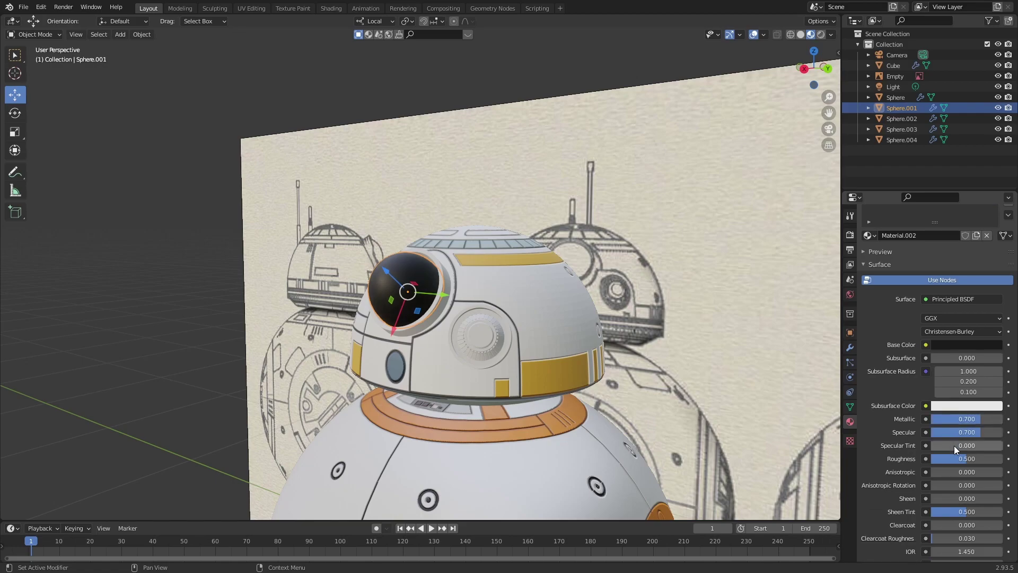
pyautogui.moveTo(967, 462); pyautogui.dragTo(944, 461)
pyautogui.click(944, 459)
pyautogui.press('BackSpace')
pyautogui.write('.1')
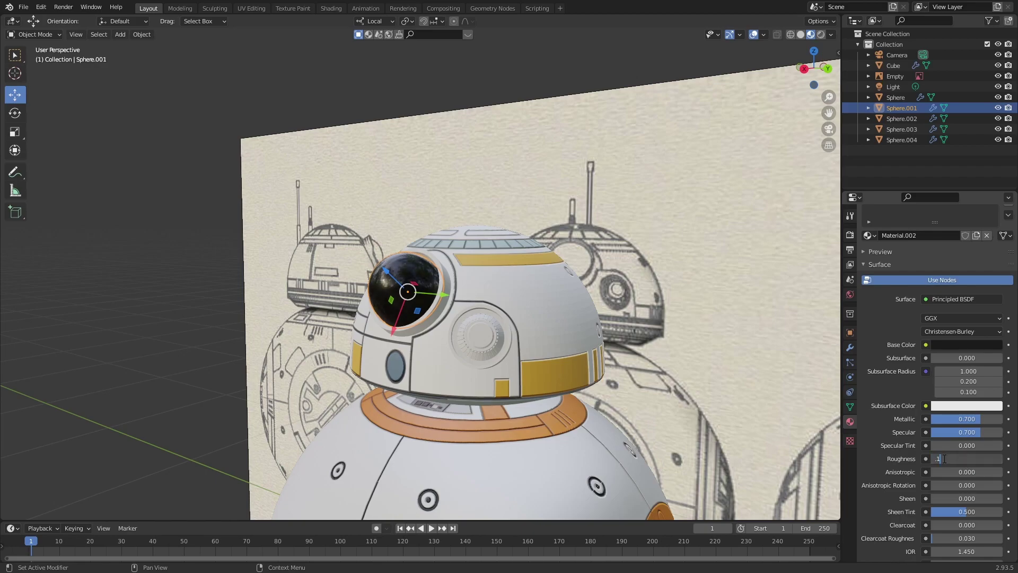
pyautogui.write('5')
pyautogui.press('Return')
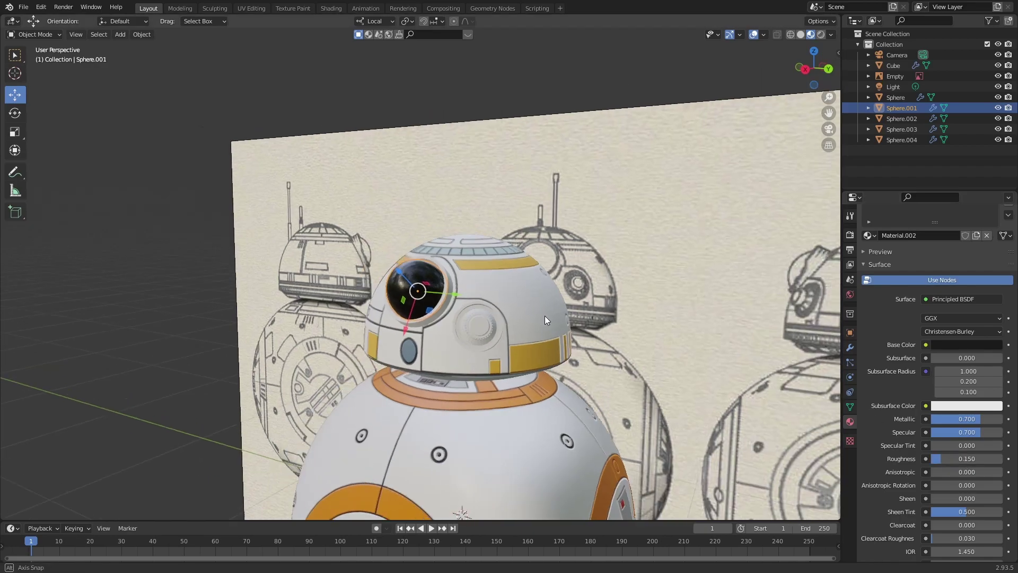
# - Give the outer shell around the main lens a new material with a near-black Base Color, value about 0.015
pyautogui.moveTo(545, 316); pyautogui.dragTo(509, 371, button='middle')
pyautogui.scroll(2, 639, 316)
pyautogui.click(555, 343)
pyautogui.click(896, 278)
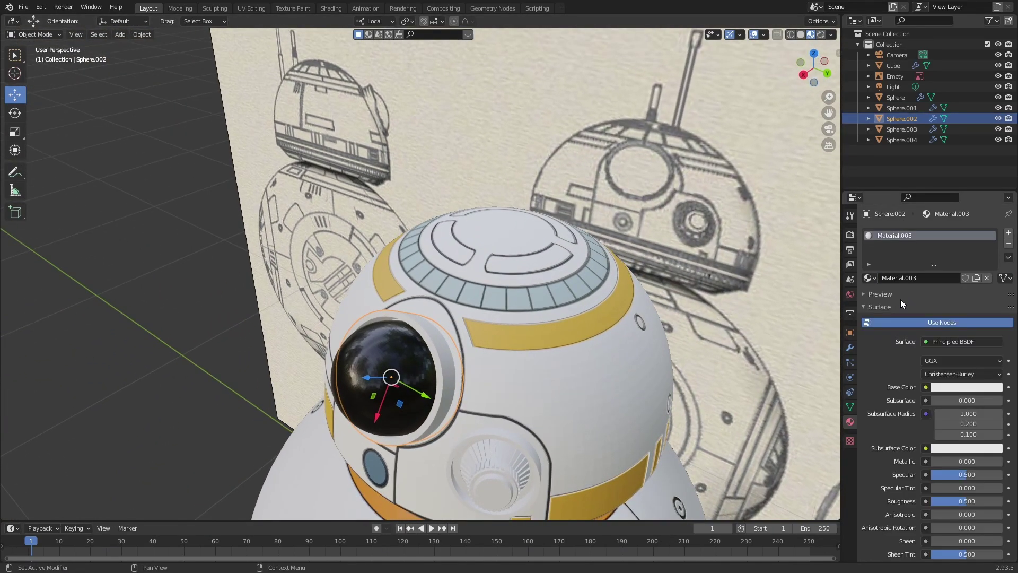
pyautogui.click(959, 389)
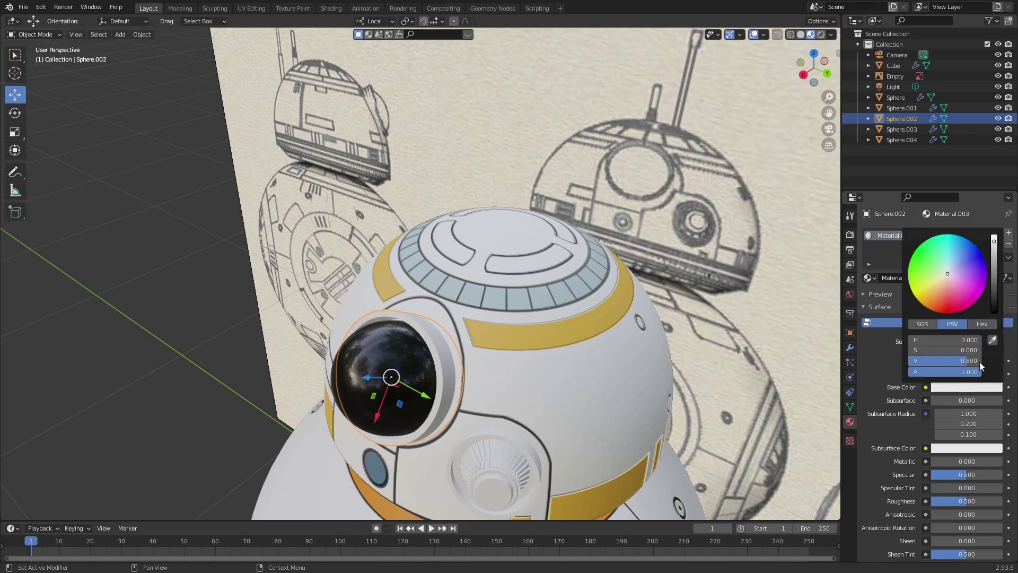
pyautogui.moveTo(991, 285); pyautogui.dragTo(994, 303)
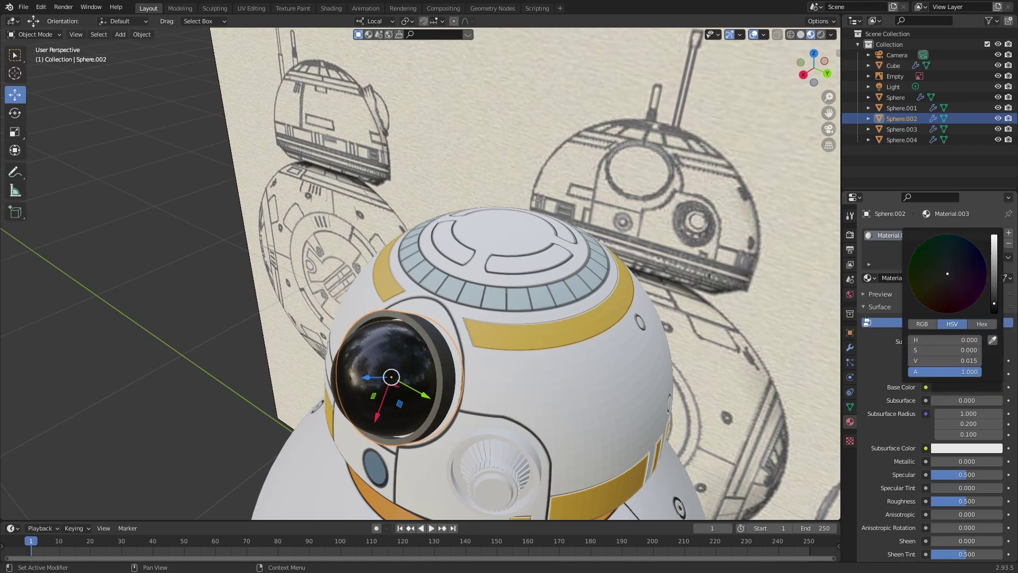
# - Set the Roughness of the main lens shell's material to 0.3 and deselect the shell
pyautogui.moveTo(522, 352); pyautogui.dragTo(610, 308, button='middle')
pyautogui.scroll(1, 596, 310)
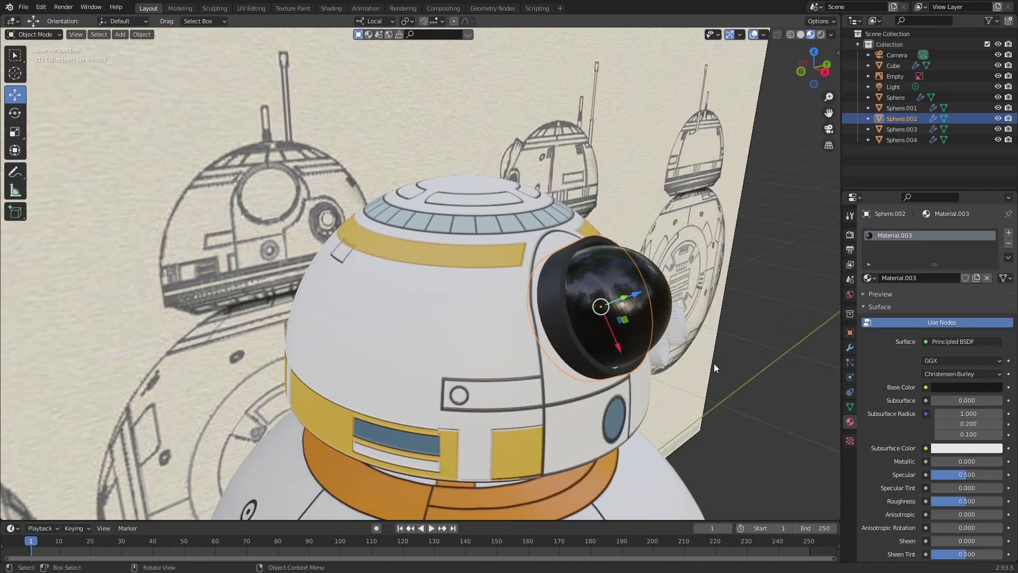
pyautogui.click(970, 500)
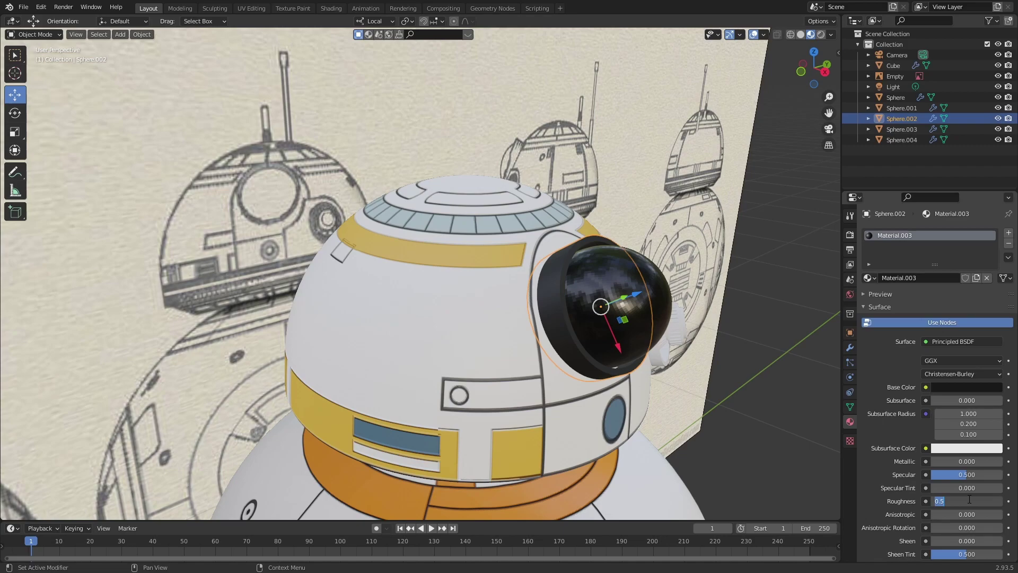
pyautogui.write('.3')
pyautogui.press('Return')
pyautogui.moveTo(700, 339); pyautogui.dragTo(660, 344, button='middle')
pyautogui.scroll(-4, 711, 358)
pyautogui.click(737, 361)
pyautogui.moveTo(753, 361); pyautogui.dragTo(657, 364, button='middle')
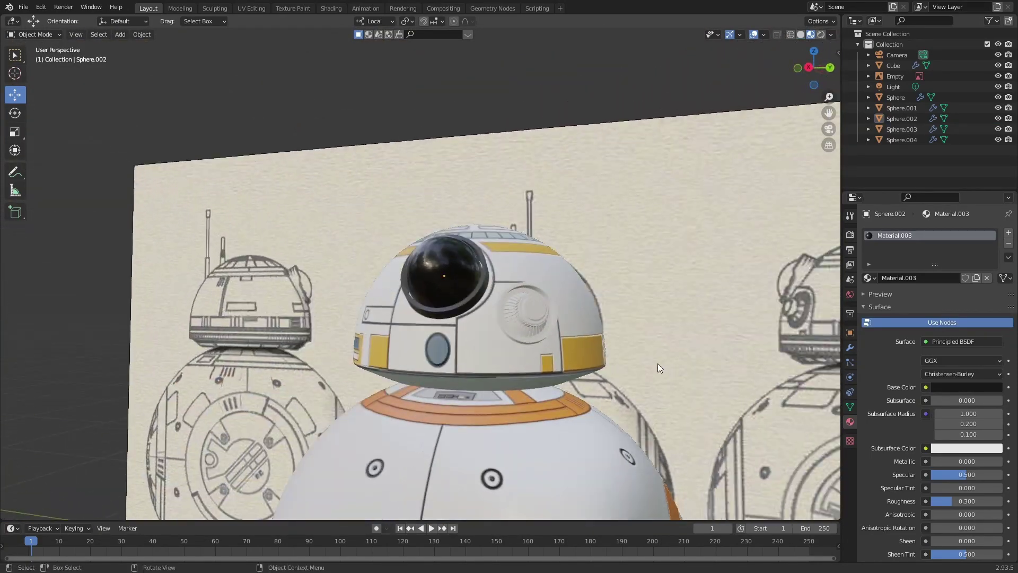
# - Assign the existing Material.002 to the inner sphere of the small lens
pyautogui.click(533, 313)
pyautogui.click(868, 278)
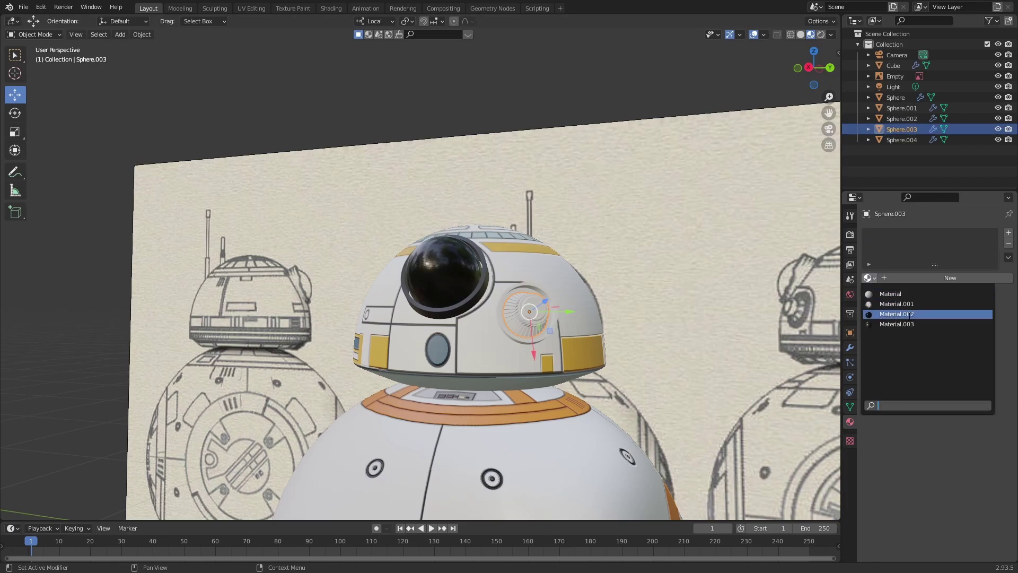
pyautogui.click(909, 323)
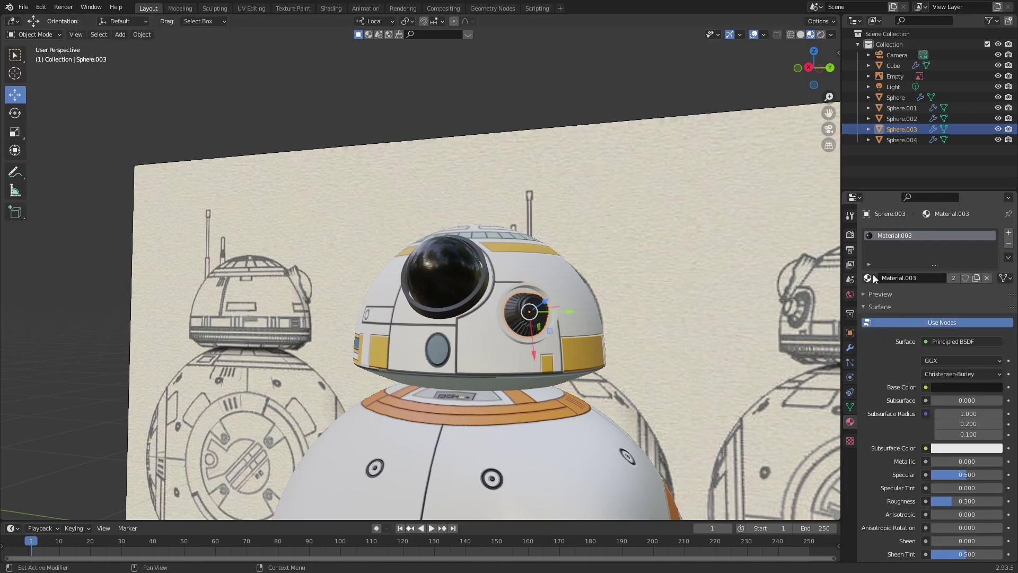
pyautogui.click(872, 276)
pyautogui.click(893, 313)
# - Assign Material.002 to the outer shell of the small lens and deselect it
pyautogui.moveTo(541, 306); pyautogui.dragTo(581, 307, button='middle')
pyautogui.scroll(2, 582, 308)
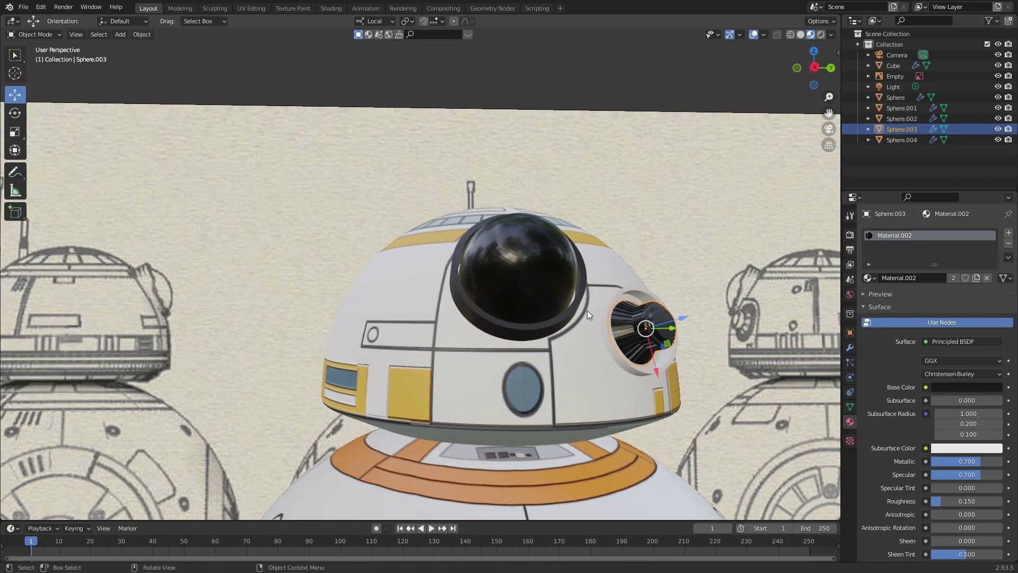
pyautogui.click(616, 336)
pyautogui.click(871, 278)
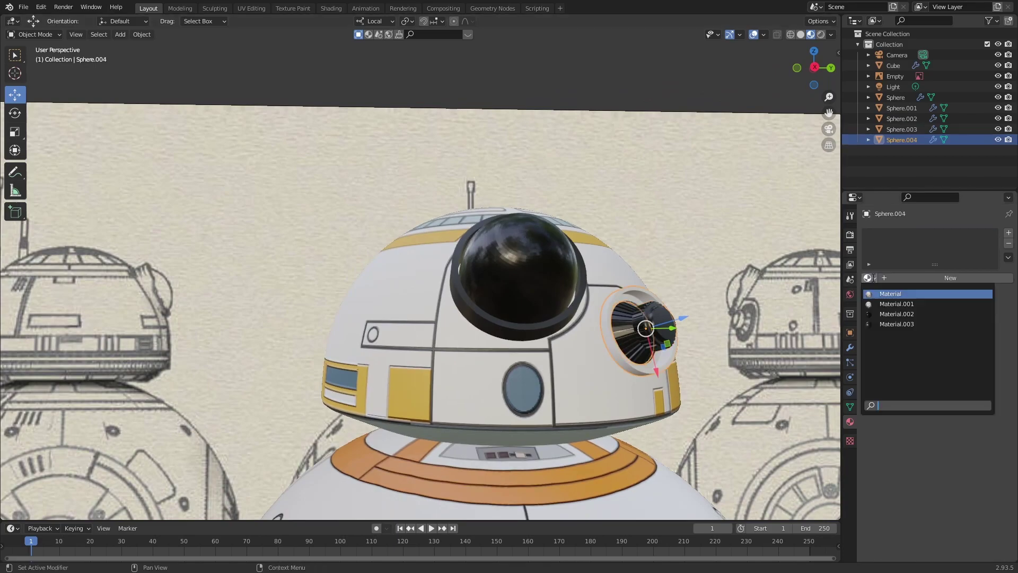
pyautogui.click(927, 315)
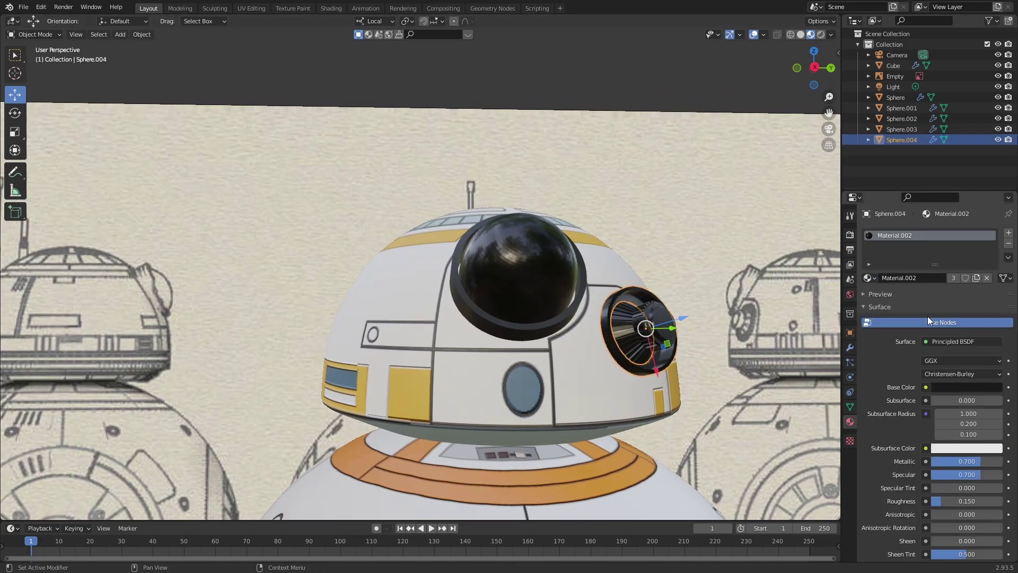
pyautogui.click(631, 77)
# - Add a cylinder mesh in the right orthographic view and raise it to the height of the blueprint's antennas
pyautogui.scroll(-4, 609, 130)
pyautogui.moveTo(609, 130); pyautogui.dragTo(585, 326, button='middle')
pyautogui.moveTo(669, 284); pyautogui.dragTo(484, 199, button='middle')
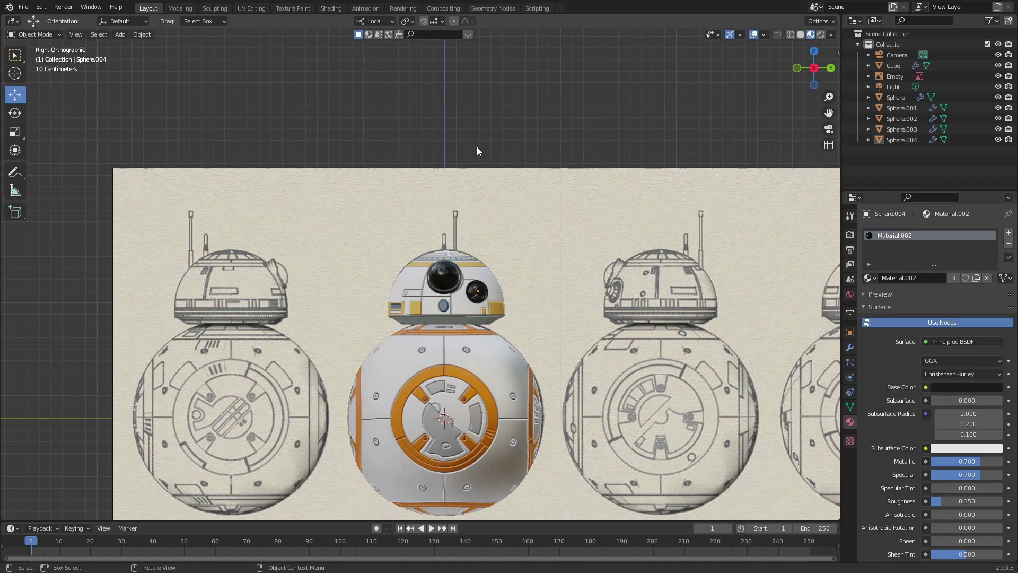
pyautogui.scroll(2, 486, 200)
pyautogui.hotkey('shift', 'a')
pyautogui.moveTo(500, 233)
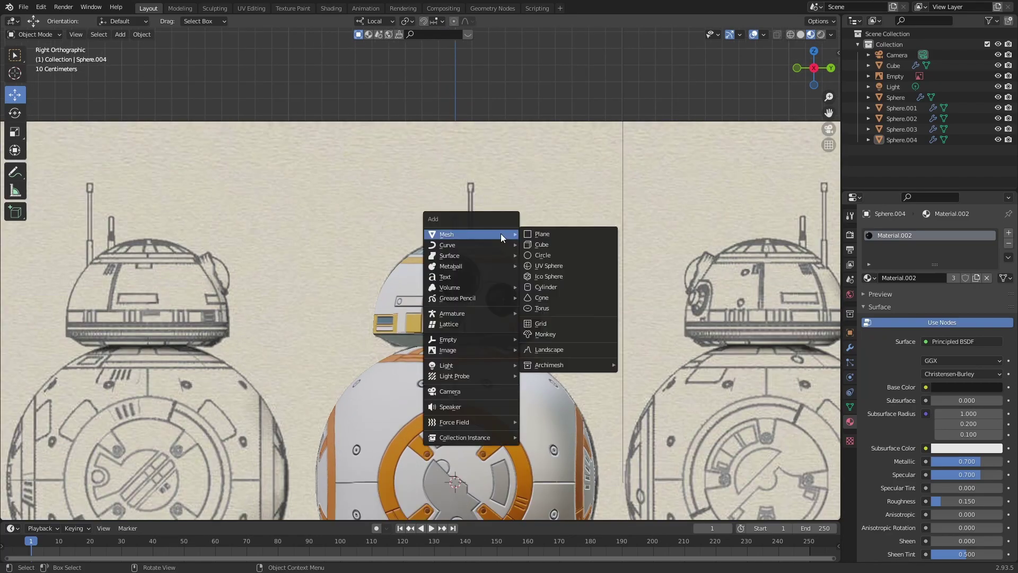
pyautogui.click(581, 286)
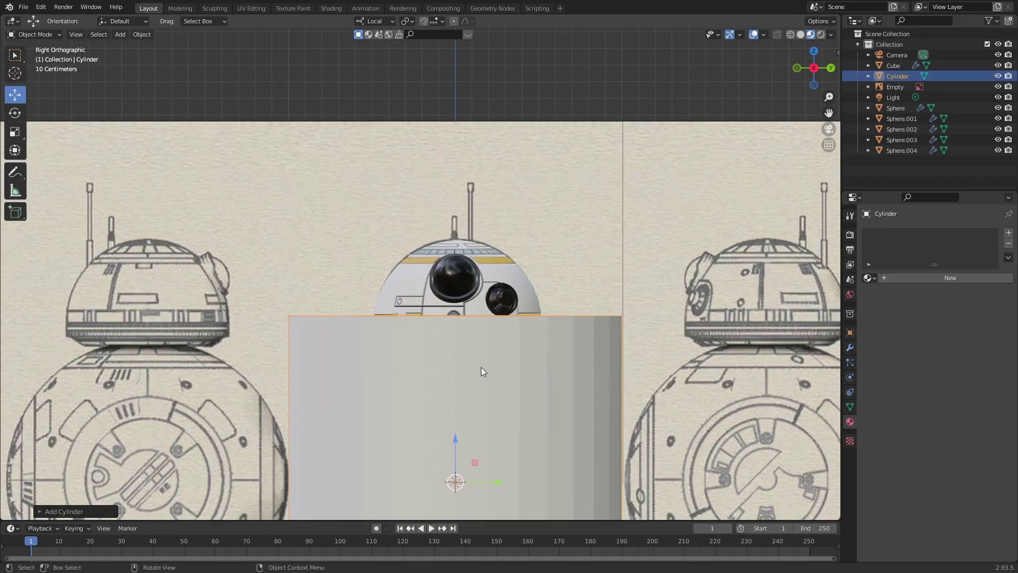
pyautogui.moveTo(450, 440); pyautogui.dragTo(557, 92)
# - Change the viewport to solid shading with X-ray on and have the cylinder selected
pyautogui.click(593, 202)
pyautogui.hotkey('alt', 'z')
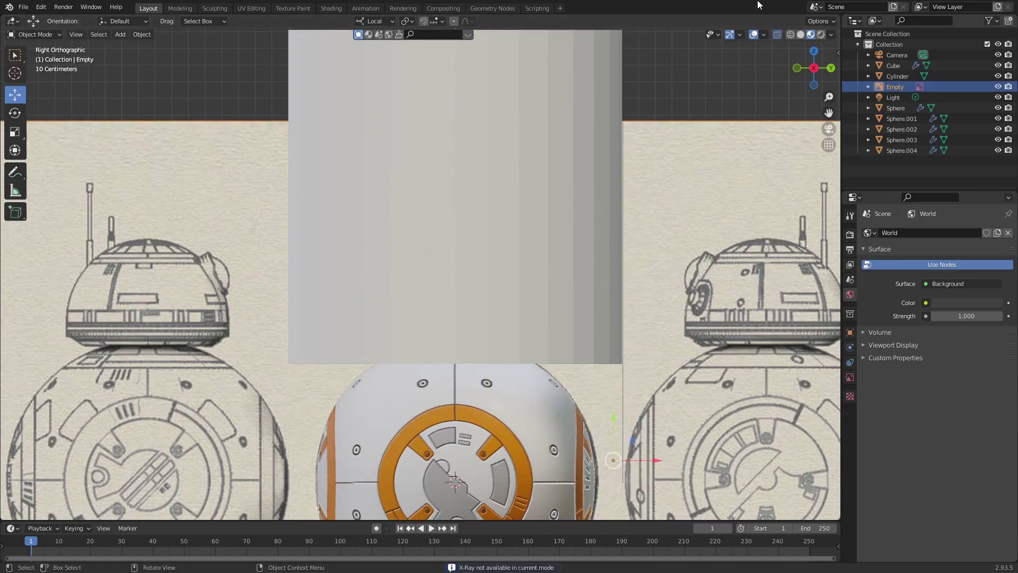
pyautogui.click(801, 36)
pyautogui.hotkey('alt', 'z')
pyautogui.click(557, 196)
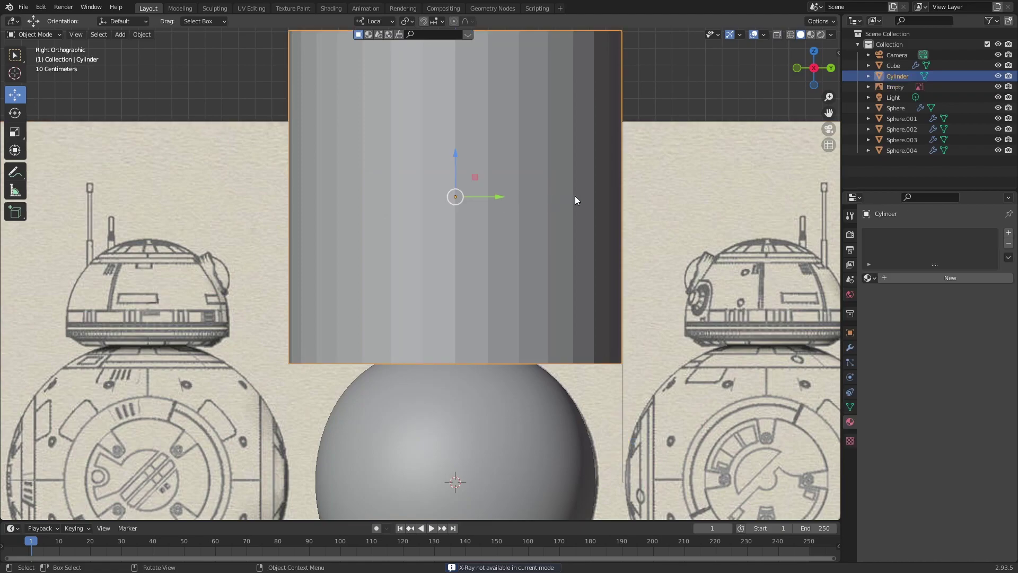
pyautogui.hotkey('alt', 'z')
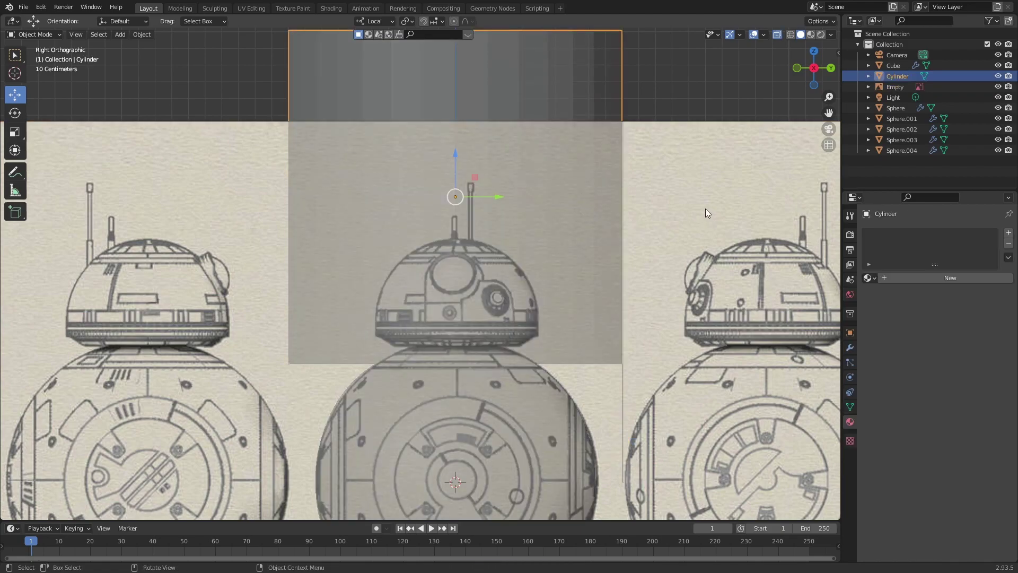
# - Scale the cylinder down to a small size and move it onto the taller antenna's shaft in the blueprint
pyautogui.press('s')
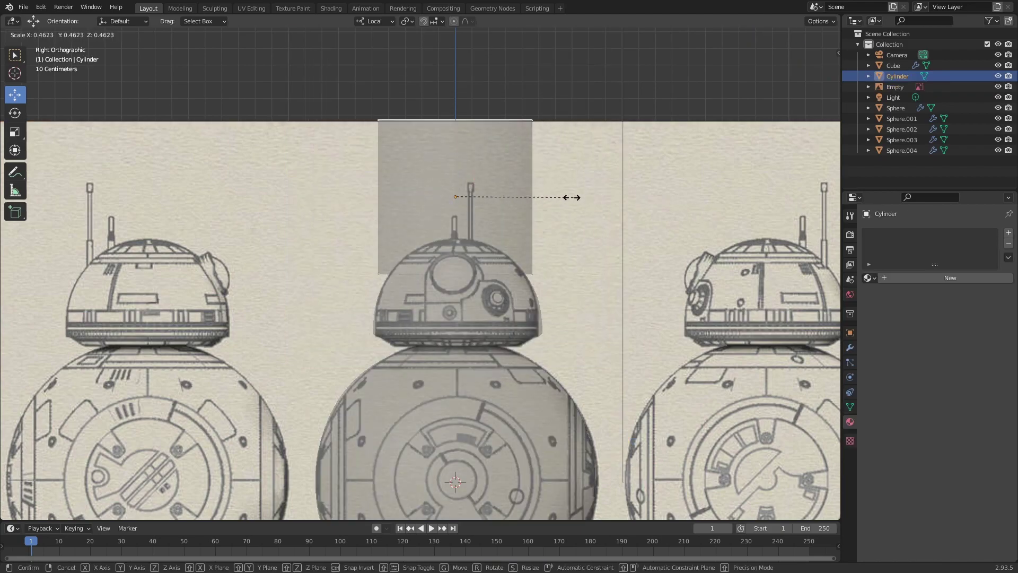
pyautogui.click(486, 195)
pyautogui.scroll(3, 504, 187)
pyautogui.press('g')
pyautogui.press('y')
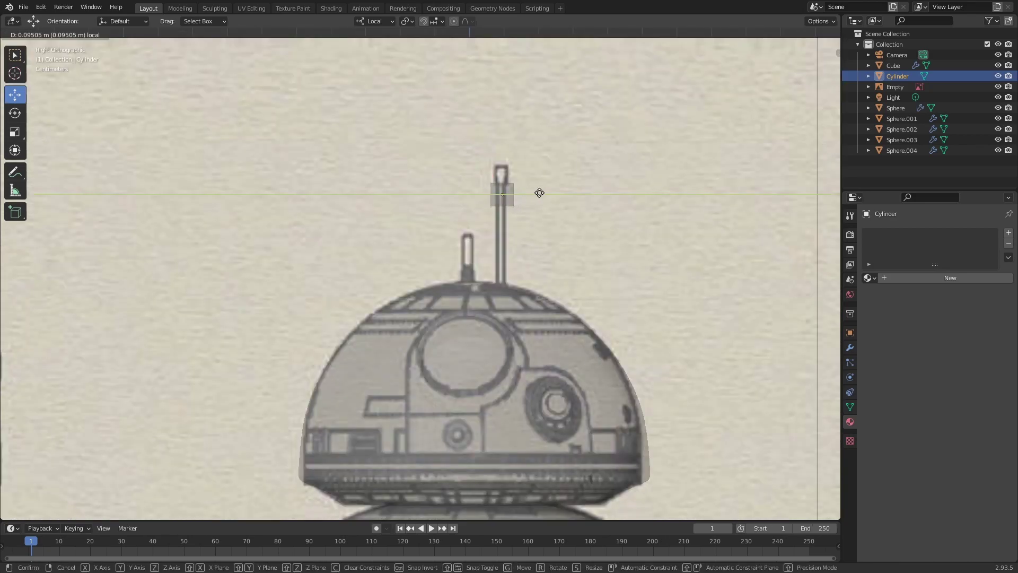
pyautogui.moveTo(538, 195); pyautogui.dragTo(537, 195)
pyautogui.moveTo(506, 160); pyautogui.dragTo(506, 197)
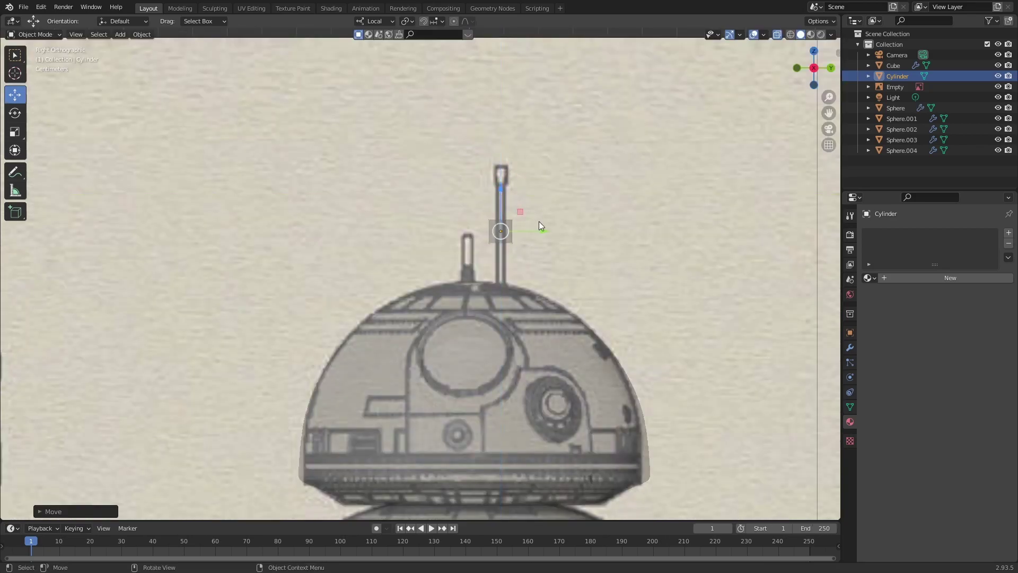
# - Narrow the cylinder to the taller antenna's width without changing its height
pyautogui.scroll(3, 533, 218)
pyautogui.keyDown('shift'); pyautogui.moveTo(584, 196); pyautogui.dragTo(563, 239, button='middle'); pyautogui.keyUp('shift')
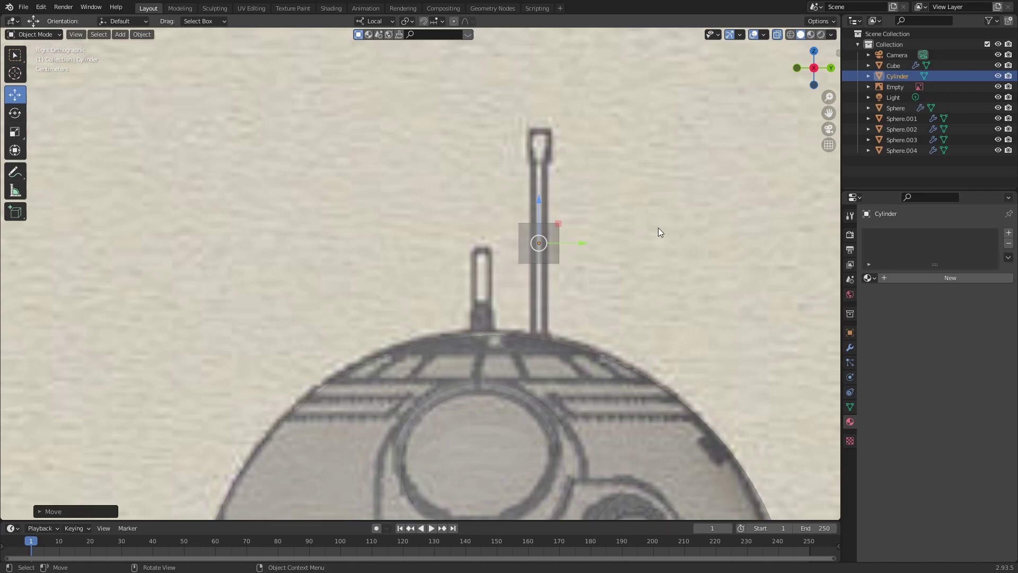
pyautogui.press('s')
pyautogui.hotkey('shift', 'z')
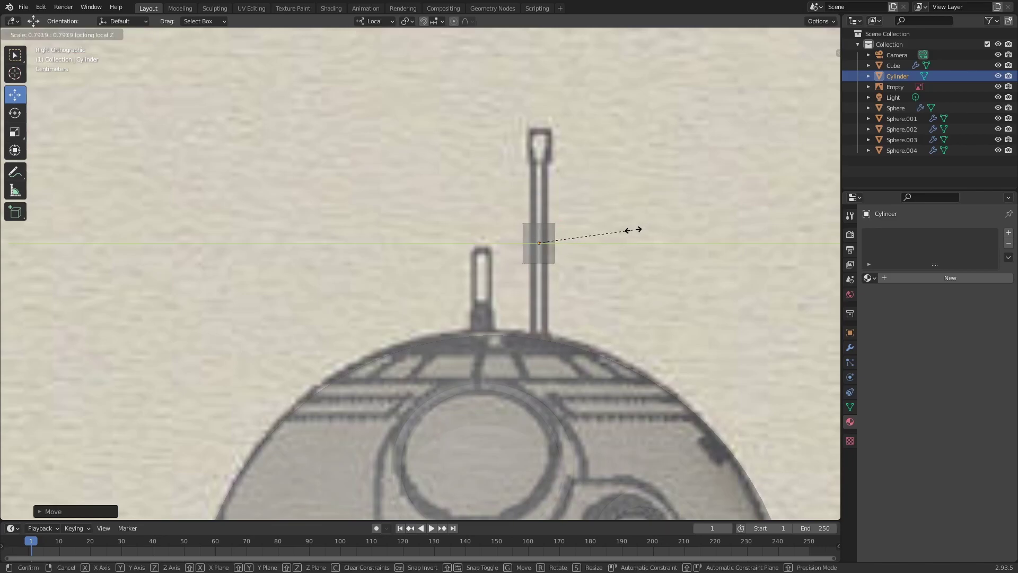
pyautogui.click(601, 231)
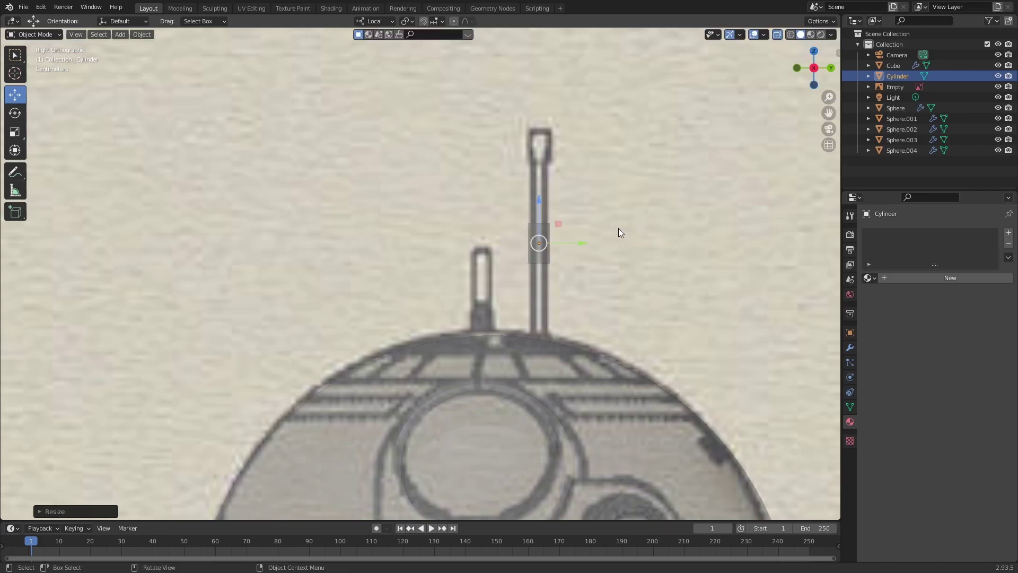
# - Stretch the cylinder along Z to the antenna shaft's length and lower it slightly into the head
pyautogui.press('s')
pyautogui.press('z')
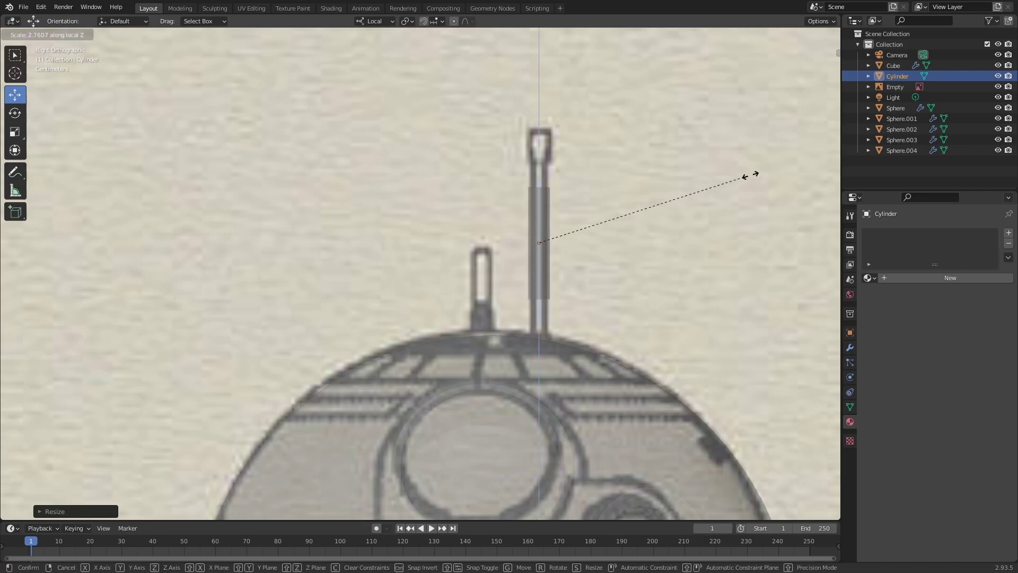
pyautogui.click(49, 148)
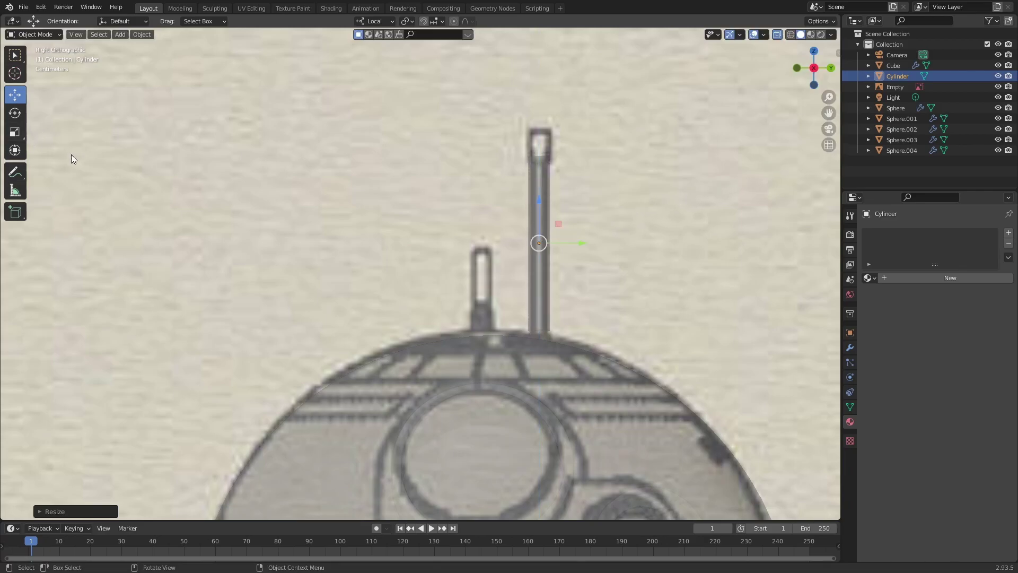
pyautogui.moveTo(539, 202); pyautogui.dragTo(539, 218)
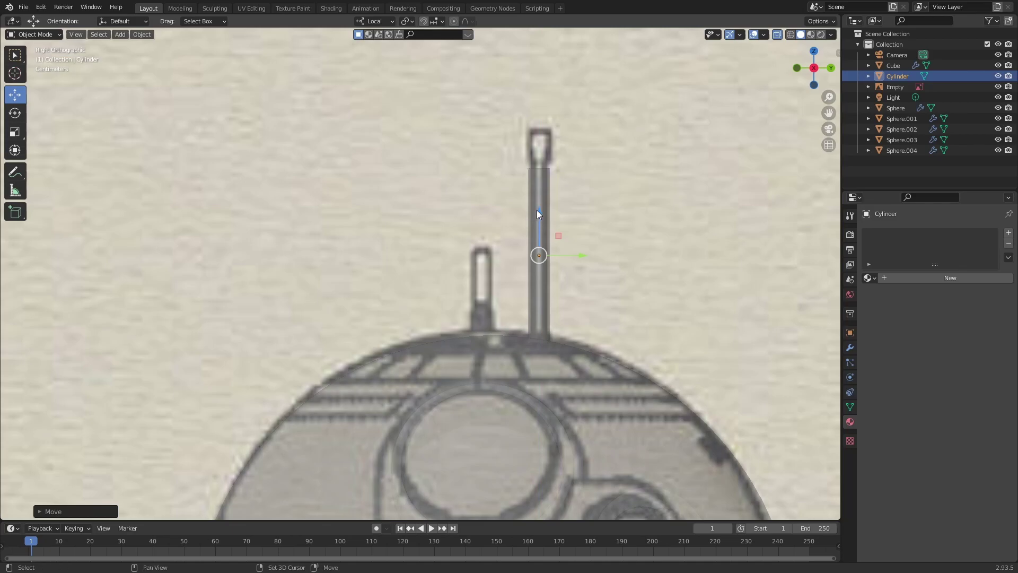
# - Fine-tune the cylinder's thickness, excluding Z, to match the antenna shaft in the blueprint
pyautogui.keyDown('shift'); pyautogui.moveTo(536, 211); pyautogui.dragTo(484, 285, button='middle'); pyautogui.keyUp('shift')
pyautogui.press('Tab')
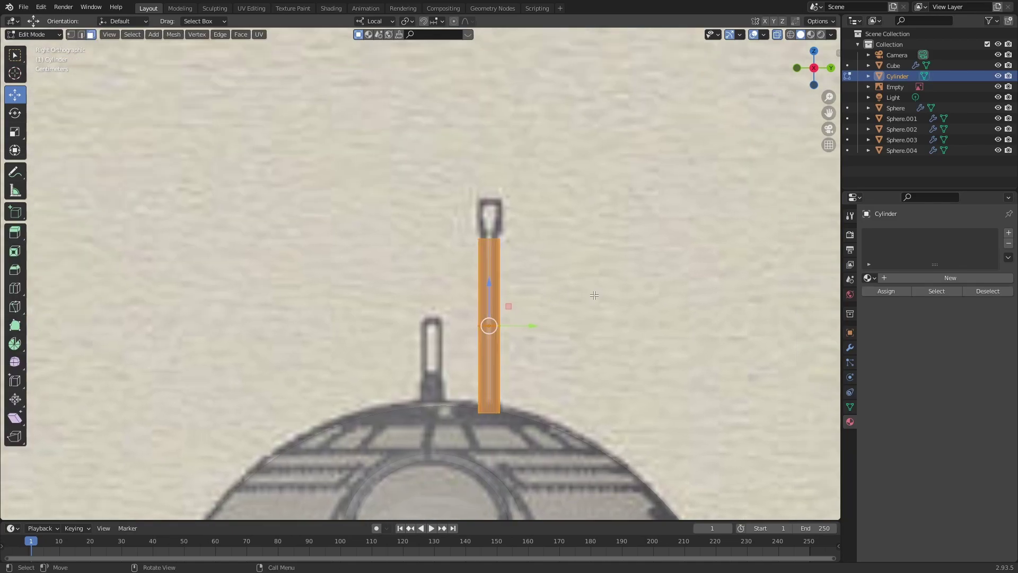
pyautogui.press('Tab')
pyautogui.press('s')
pyautogui.hotkey('shift', 'z')
pyautogui.hotkey('shift', 'z')
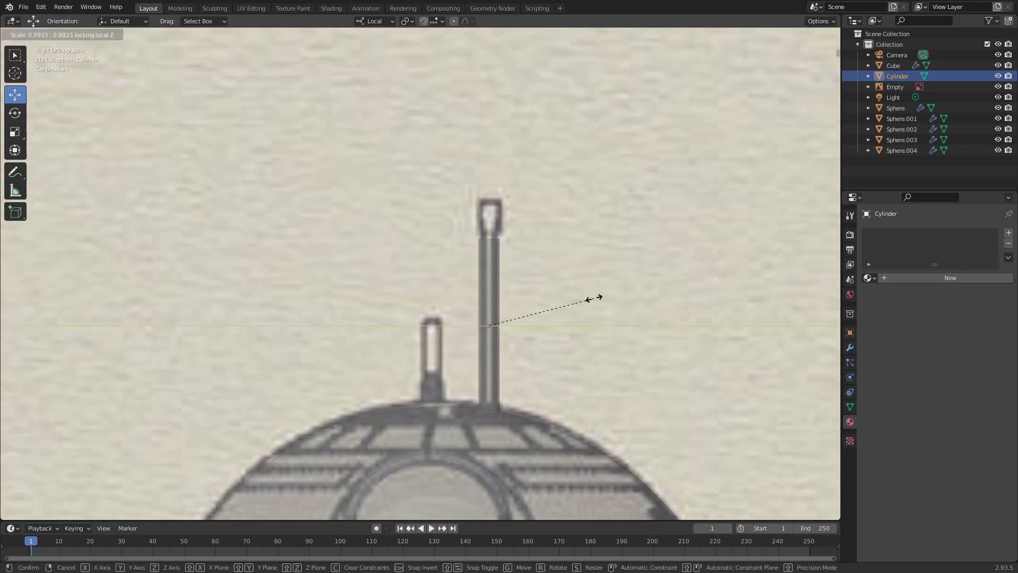
pyautogui.click(564, 301)
# - Align the taller antenna cylinder's top with the blueprint cap's base and extrude it up to the cap's top edge
pyautogui.scroll(4, 509, 293)
pyautogui.press('Tab')
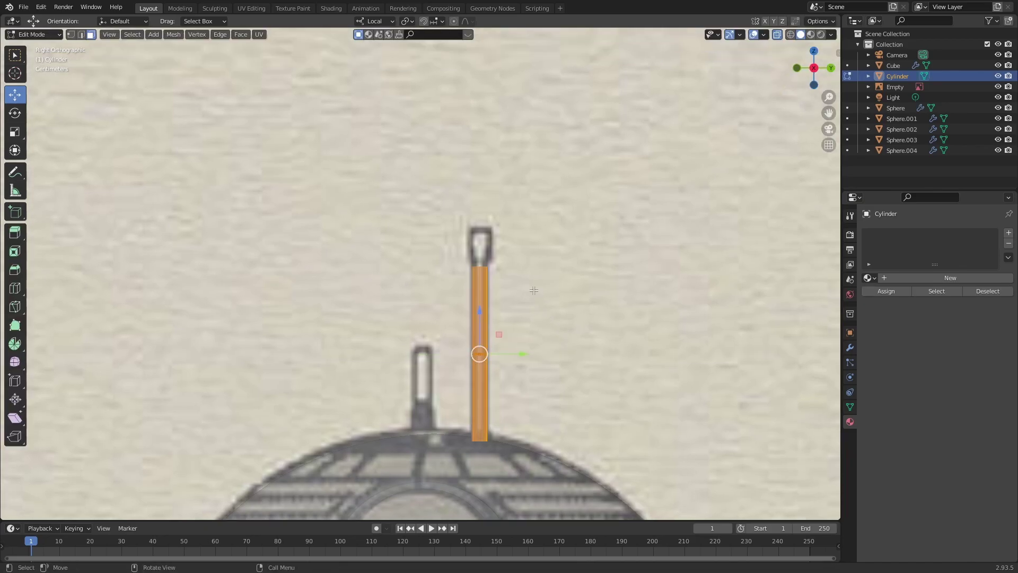
pyautogui.moveTo(473, 299); pyautogui.dragTo(504, 225)
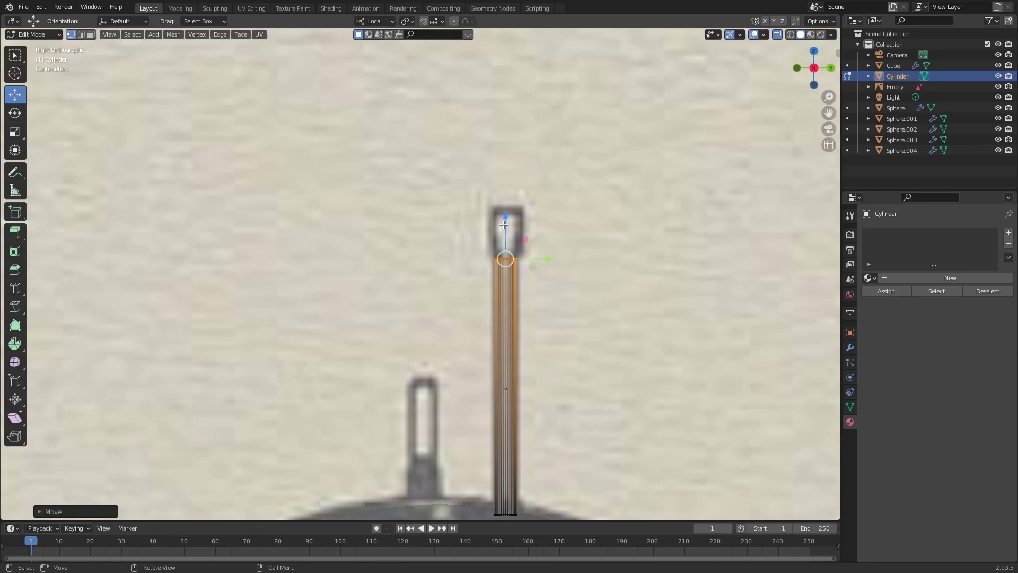
pyautogui.press('e')
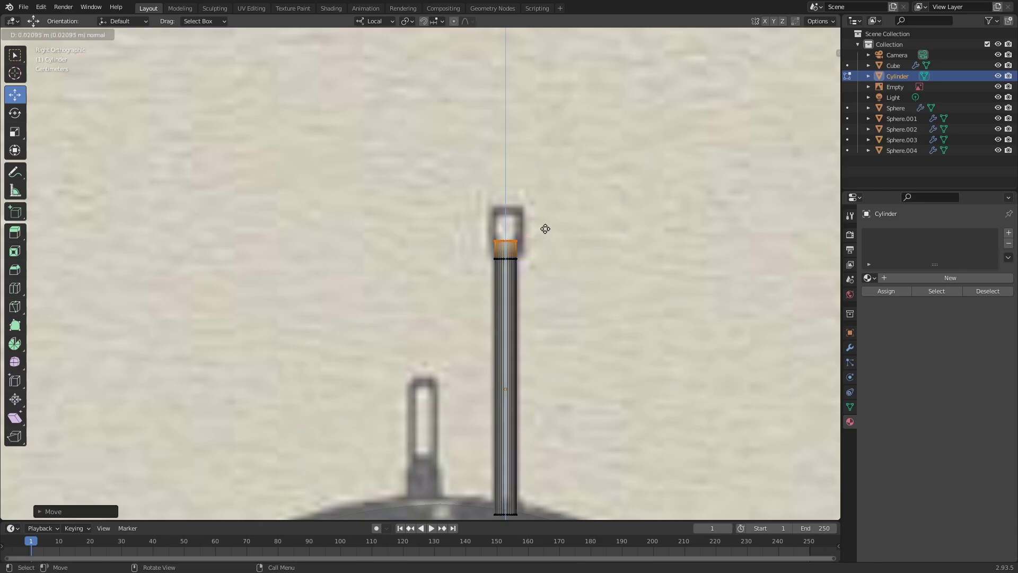
pyautogui.click(546, 198)
# - Extrude the side faces of the taller antenna's end section along normals to match the cap's width in the blueprint
pyautogui.press('3')
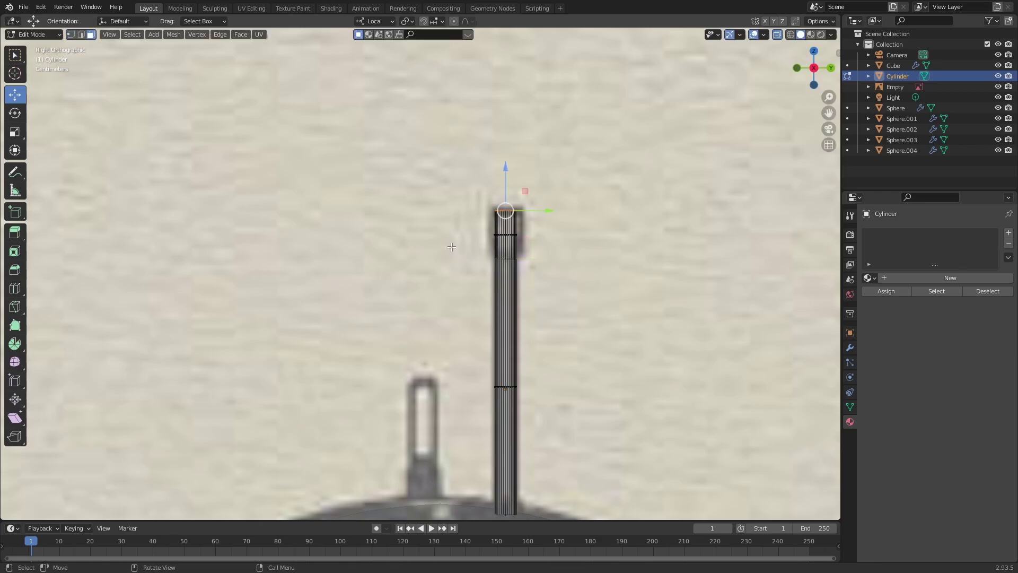
pyautogui.moveTo(456, 253); pyautogui.dragTo(560, 228)
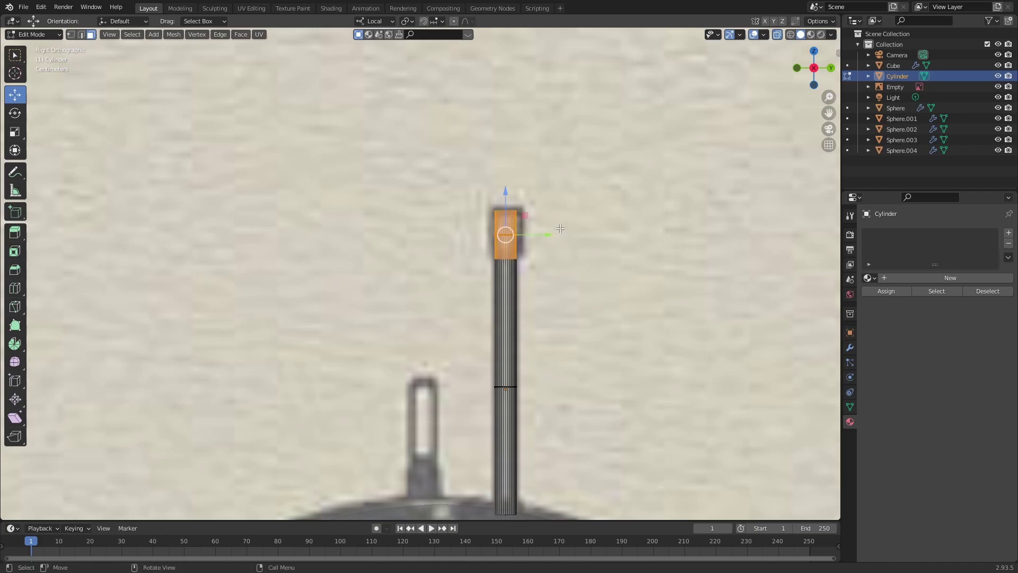
pyautogui.hotkey('alt', 'e')
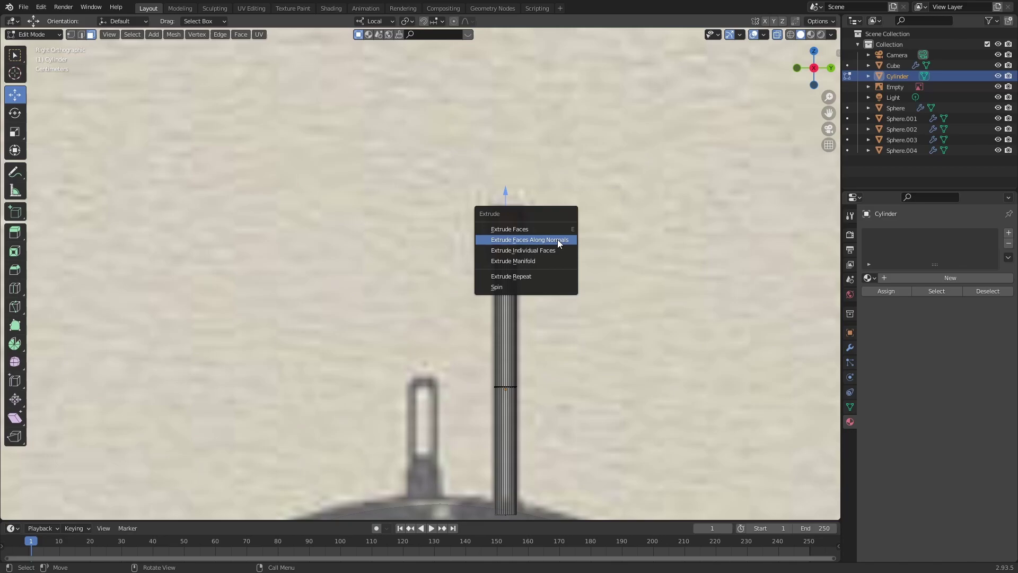
pyautogui.click(557, 236)
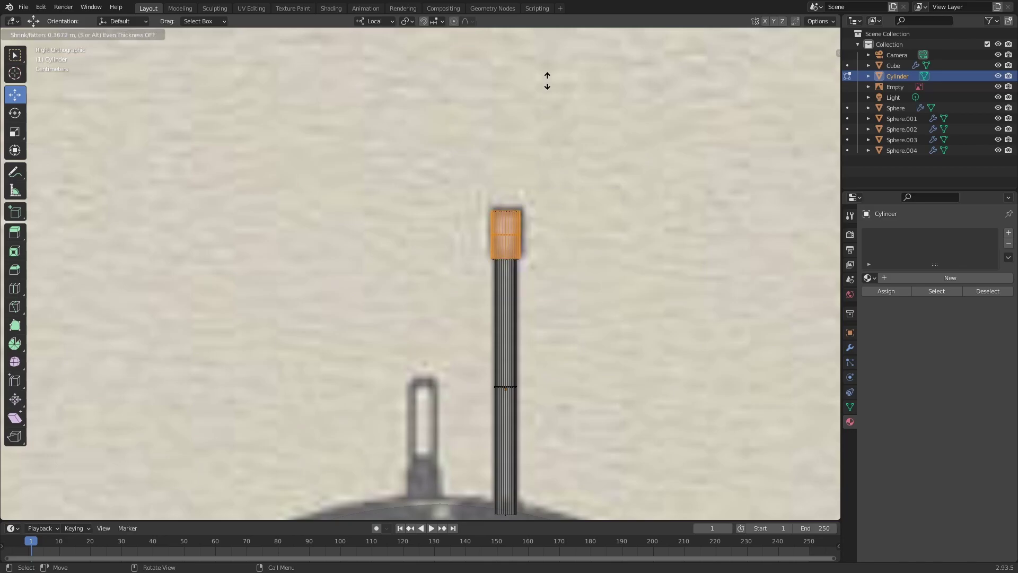
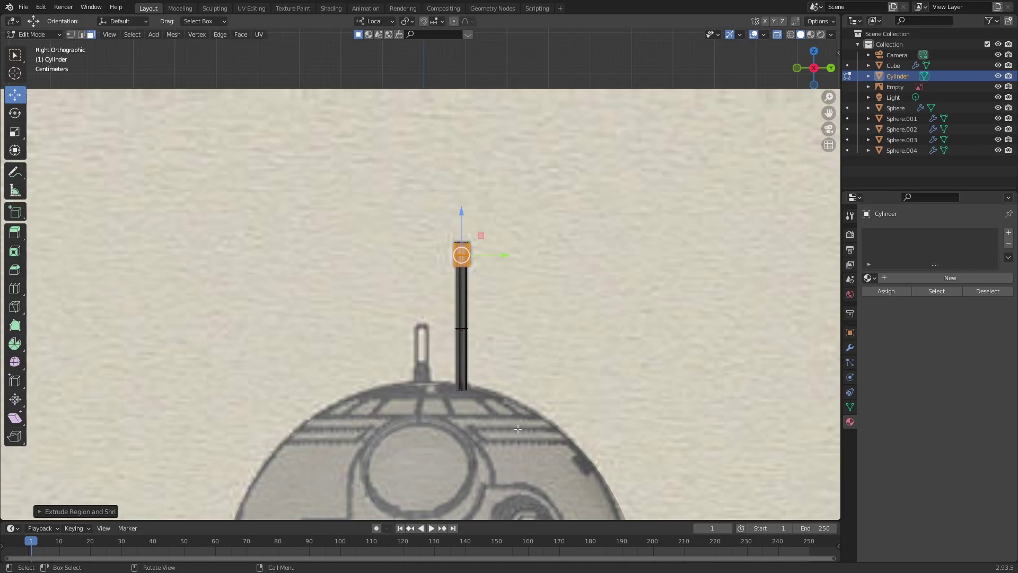
pyautogui.press('Tab')
# - Duplicate the taller antenna and place the copy over the shorter antenna in the blueprint
pyautogui.keyDown('shift'); pyautogui.moveTo(463, 348); pyautogui.dragTo(501, 316, button='middle'); pyautogui.keyUp('shift')
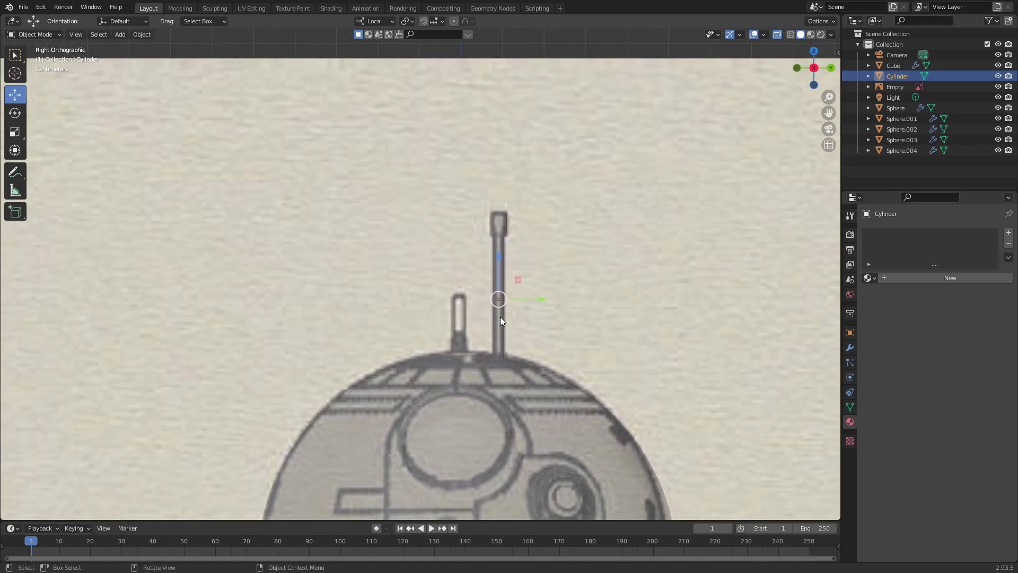
pyautogui.click(501, 317)
pyautogui.click(499, 317)
pyautogui.hotkey('shift', 'd')
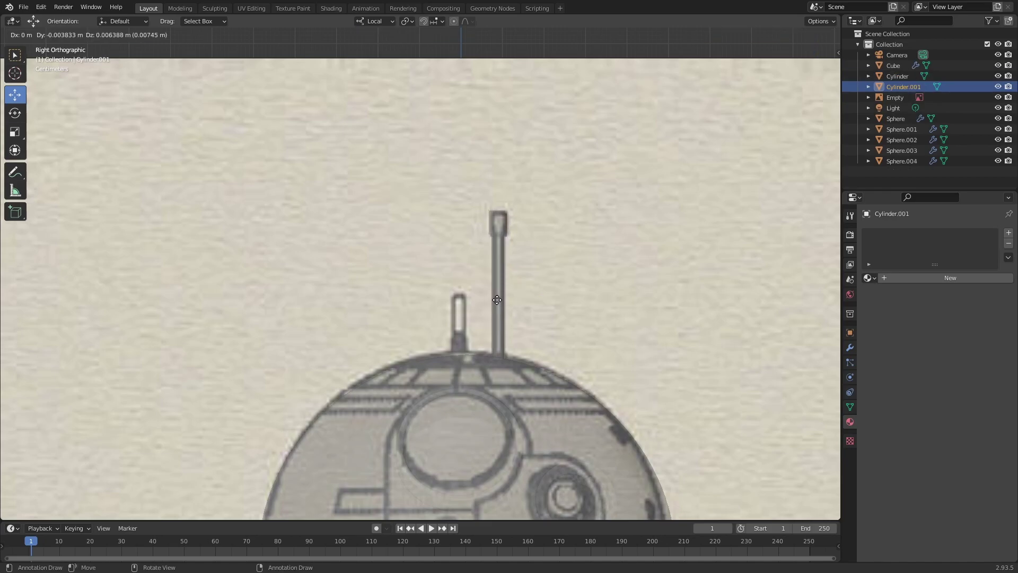
pyautogui.click(461, 307)
pyautogui.press('Tab')
pyautogui.scroll(3, 525, 284)
pyautogui.scroll(-2, 525, 285)
pyautogui.press('Tab')
pyautogui.scroll(-1, 524, 284)
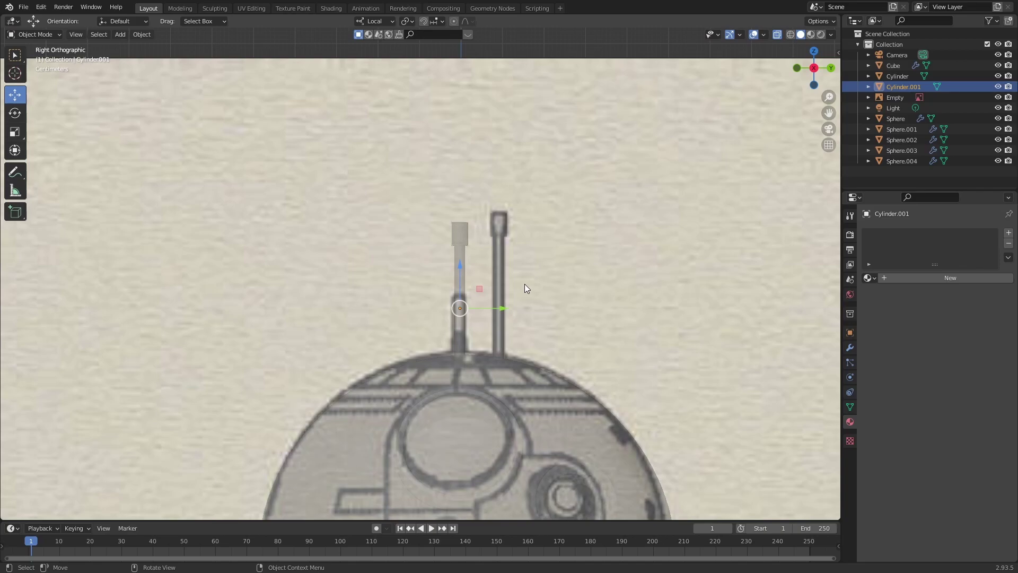
# - Delete all vertices of the duplicated antenna except its bottom ring
pyautogui.scroll(1, 524, 284)
pyautogui.press('Tab')
pyautogui.press('1')
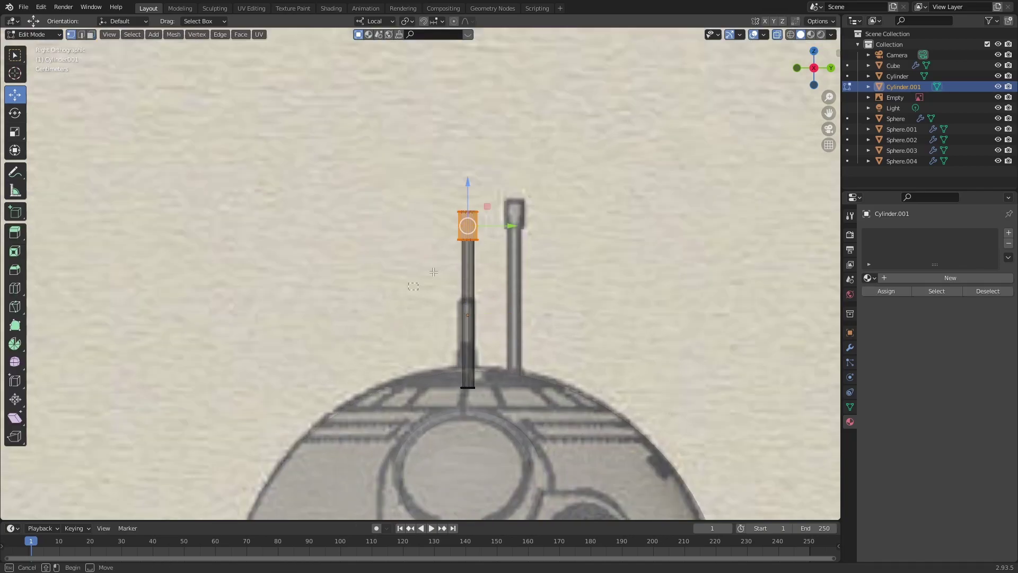
pyautogui.press('a')
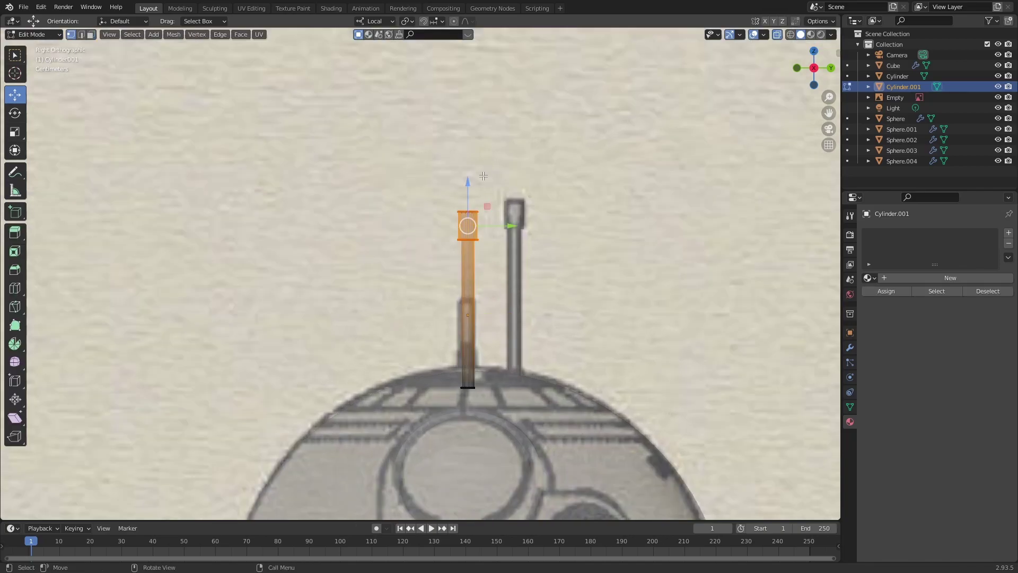
pyautogui.press('x')
pyautogui.click(482, 176)
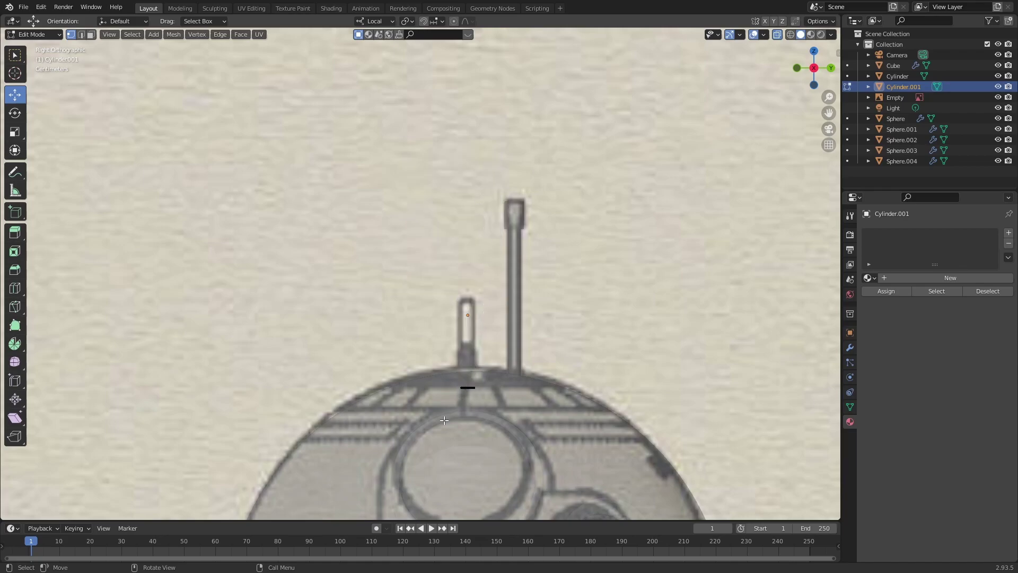
# - Extrude the remaining bottom ring upward to the shorter antenna's height in the blueprint
pyautogui.click(467, 387)
pyautogui.press('e')
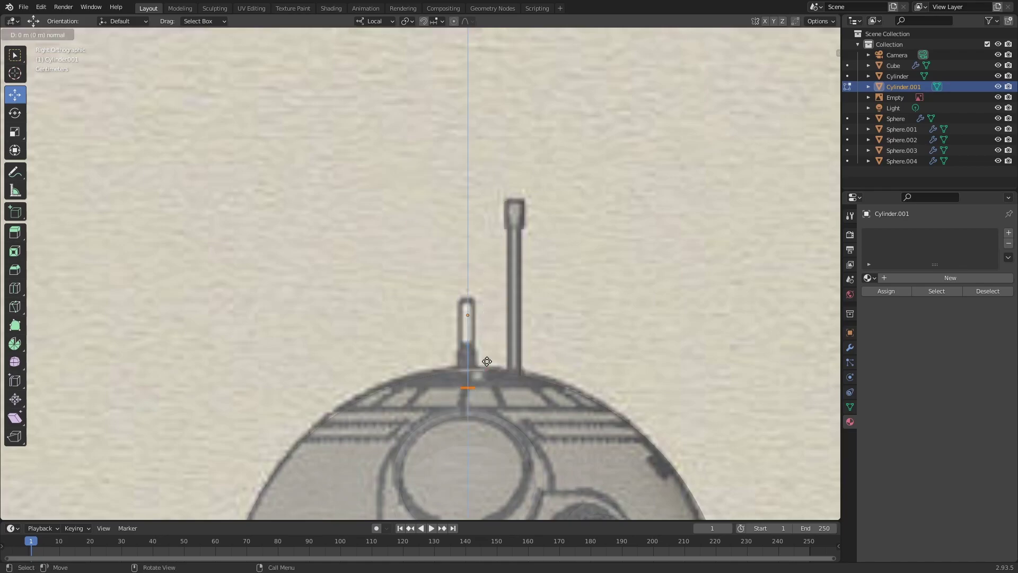
pyautogui.click(490, 275)
pyautogui.click(468, 389)
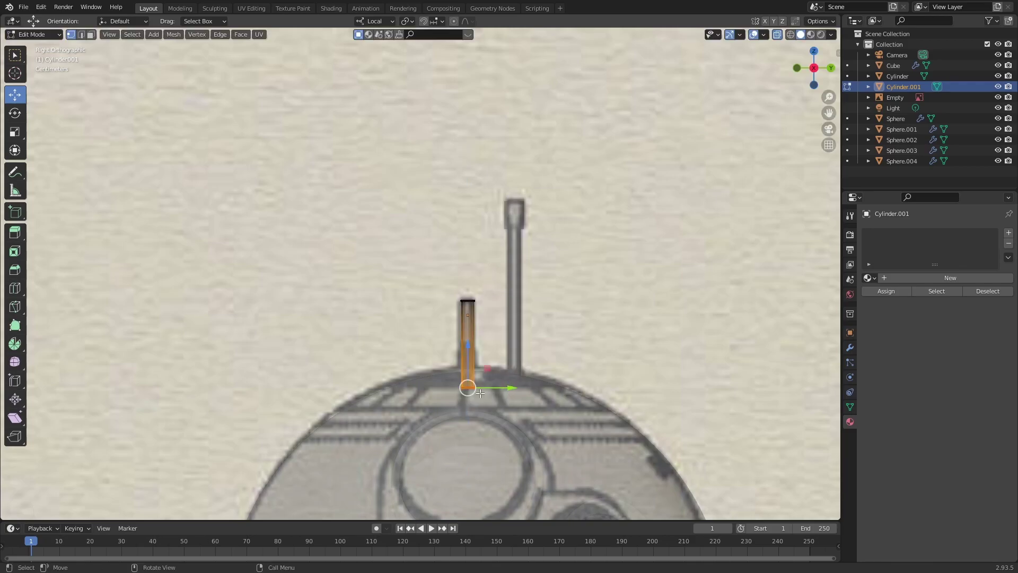
pyautogui.press('a')
pyautogui.press('Tab')
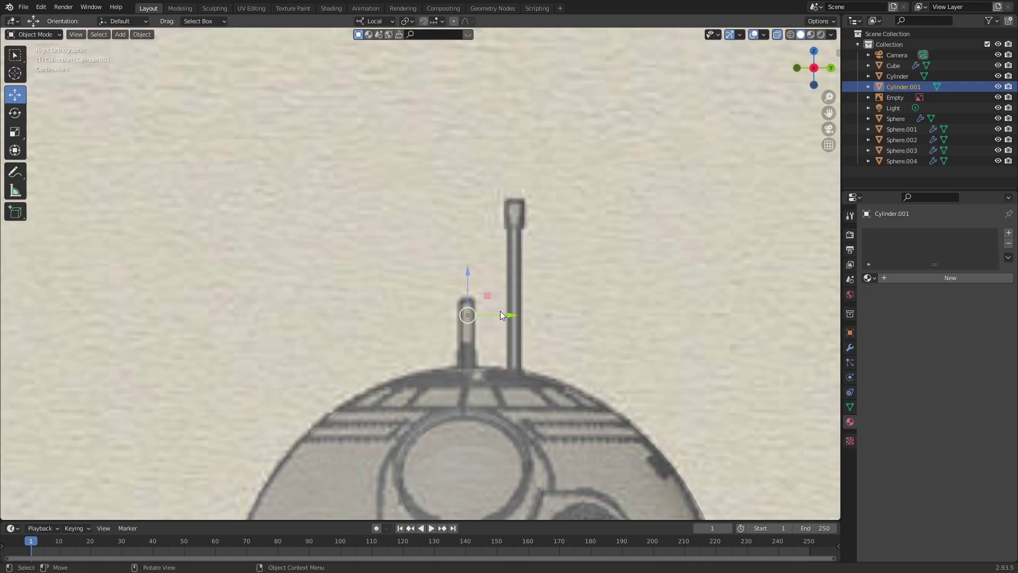
# - Add a loop cut around the short antenna at the upper edge of its thicker base in the blueprint
pyautogui.scroll(2, 500, 314)
pyautogui.press('Tab')
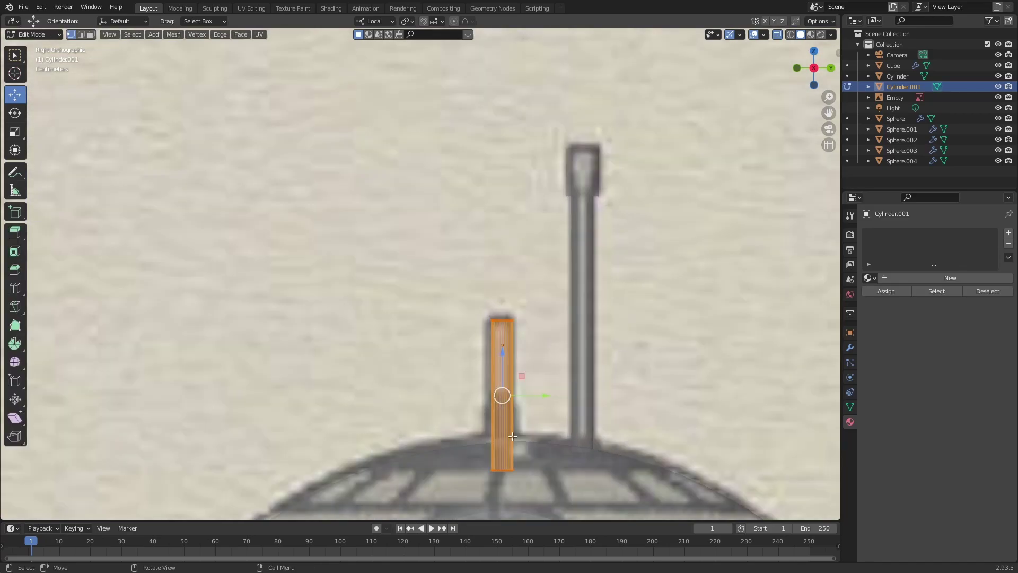
pyautogui.keyDown('shift'); pyautogui.moveTo(512, 436); pyautogui.dragTo(501, 390, button='middle'); pyautogui.keyUp('shift')
pyautogui.hotkey('ctrl', 'r')
pyautogui.click(487, 360)
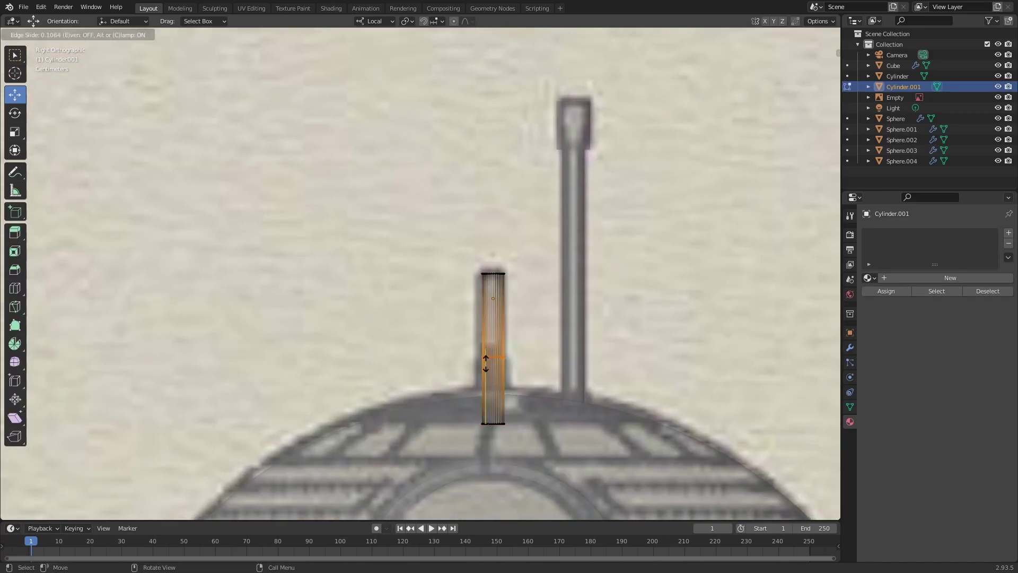
pyautogui.click(487, 359)
# - Extrude the short antenna's lower faces along normals to form a thicker base collar
pyautogui.press('3')
pyautogui.moveTo(425, 427); pyautogui.dragTo(554, 360)
pyautogui.hotkey('alt', 'e')
pyautogui.click(551, 368)
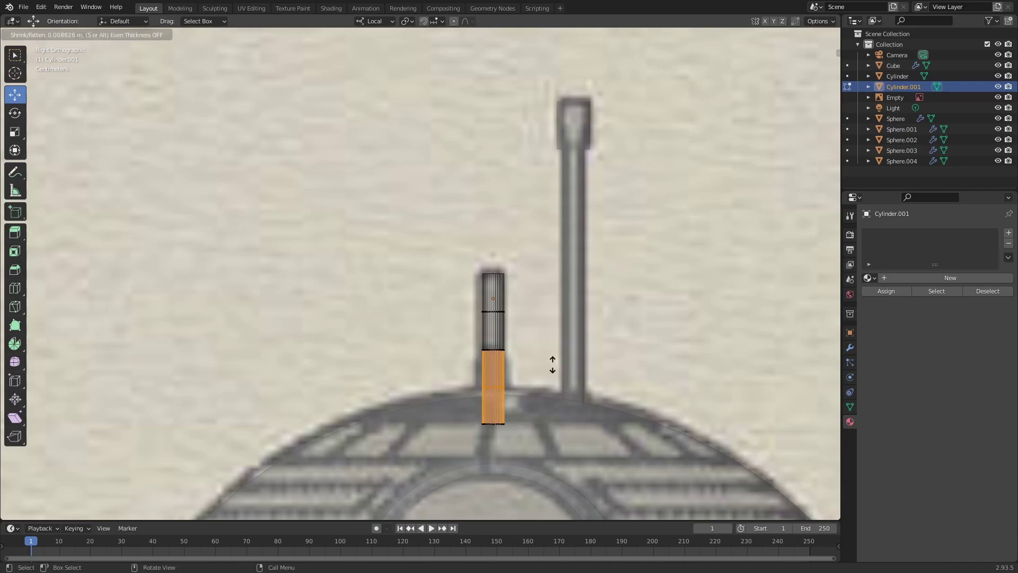
pyautogui.click(551, 495)
# - Invert the selection to the short antenna's upper shaft, turn off X-ray, and exclude the top face
pyautogui.hotkey('ctrl', 'i')
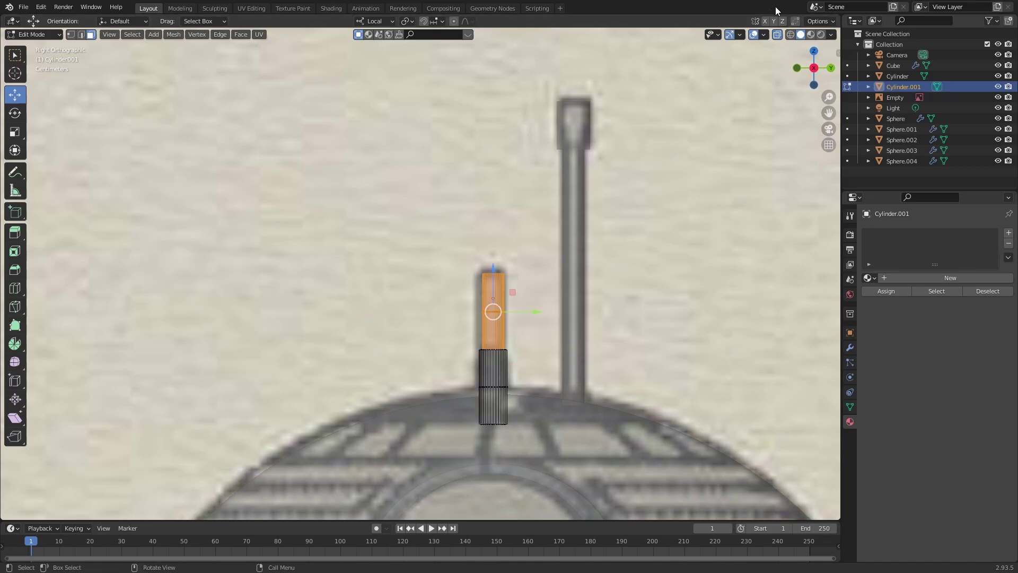
pyautogui.click(778, 34)
pyautogui.moveTo(575, 305); pyautogui.dragTo(593, 290, button='middle')
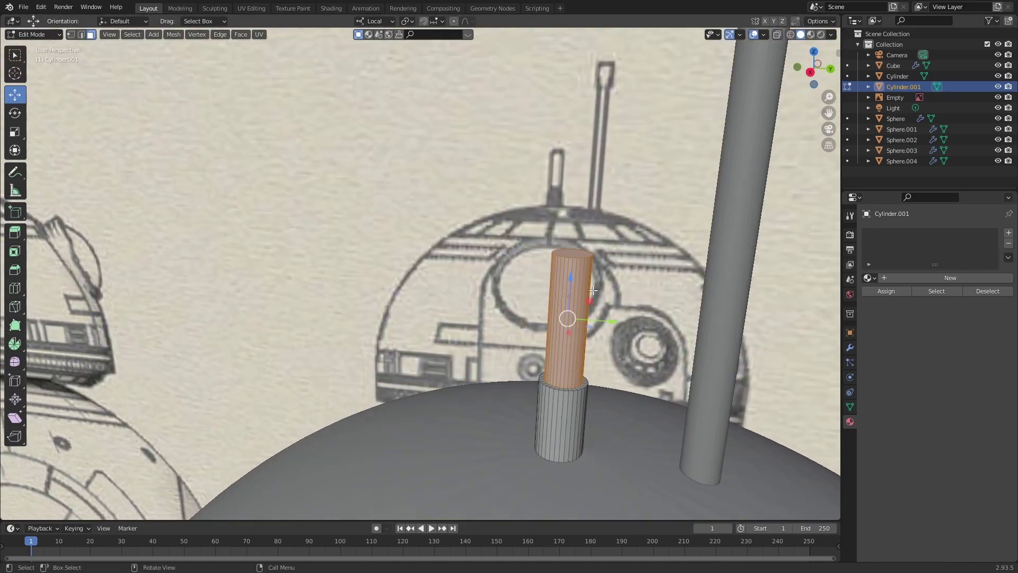
pyautogui.keyDown('shift'); pyautogui.click(576, 255); pyautogui.keyUp('shift')
pyautogui.press('i')
pyautogui.press('i')
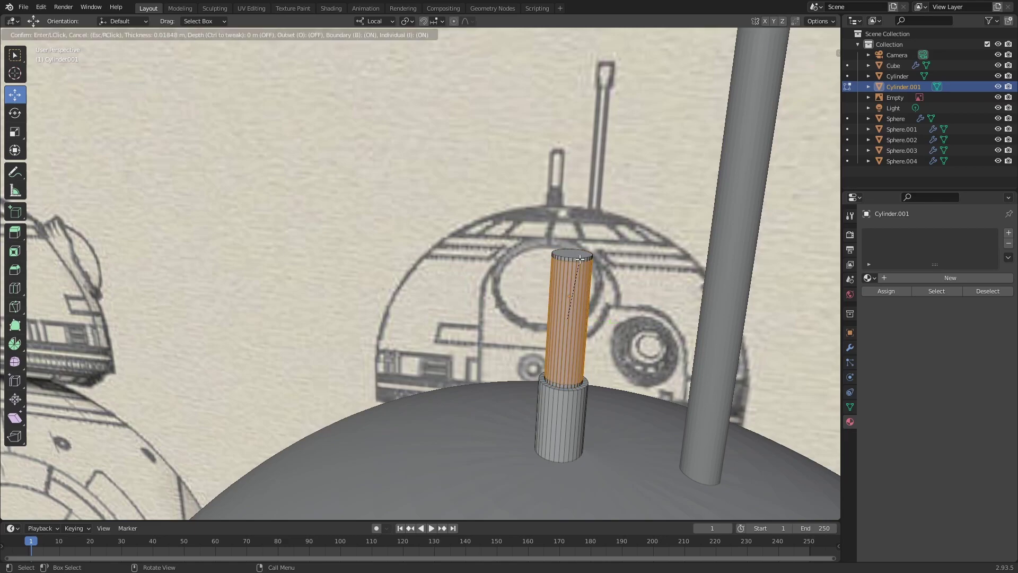
pyautogui.click(582, 259)
# - Apply the scale of the short antenna object
pyautogui.press('Tab')
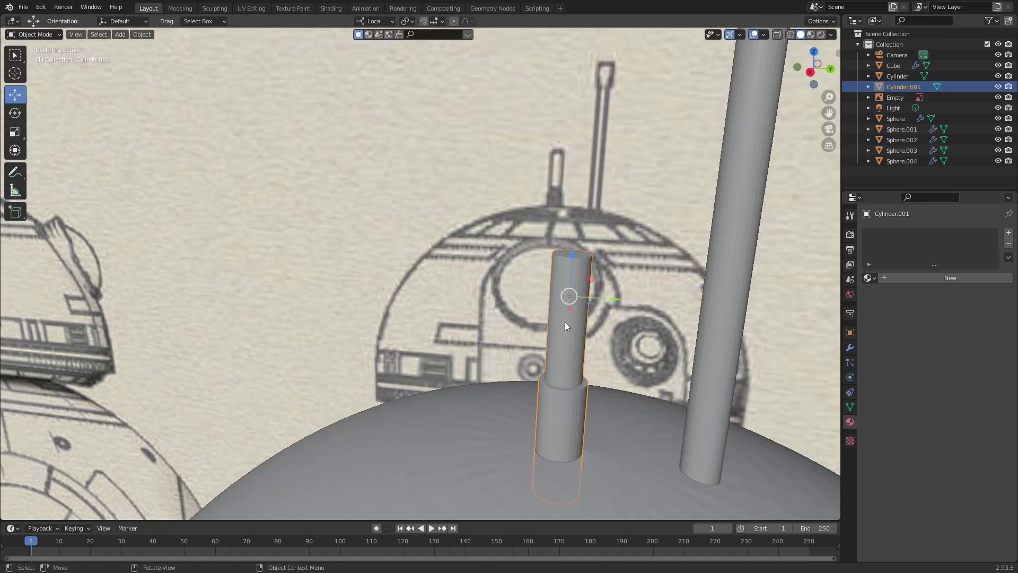
pyautogui.rightClick(564, 345)
pyautogui.hotkey('ctrl', 'a')
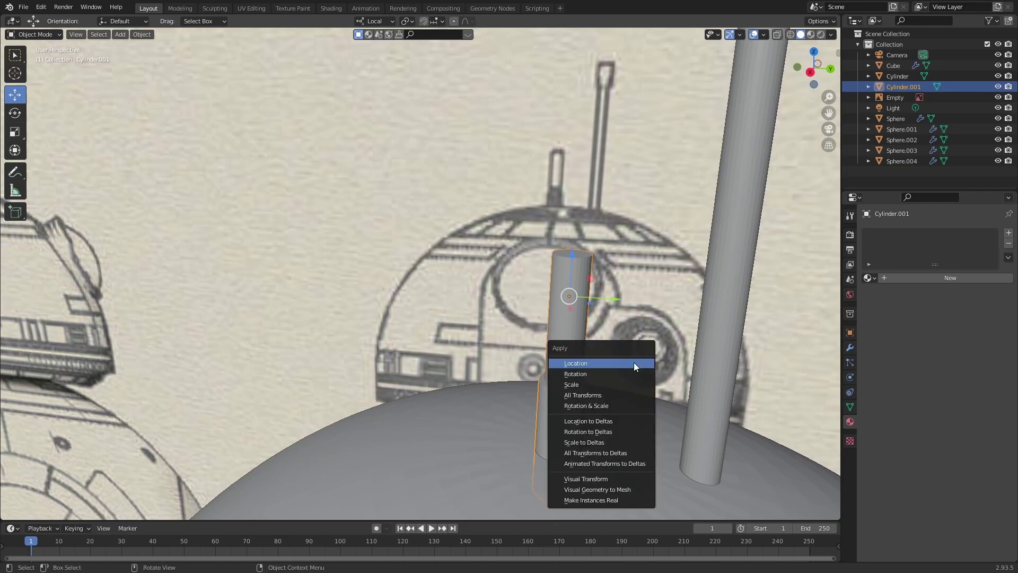
pyautogui.click(618, 386)
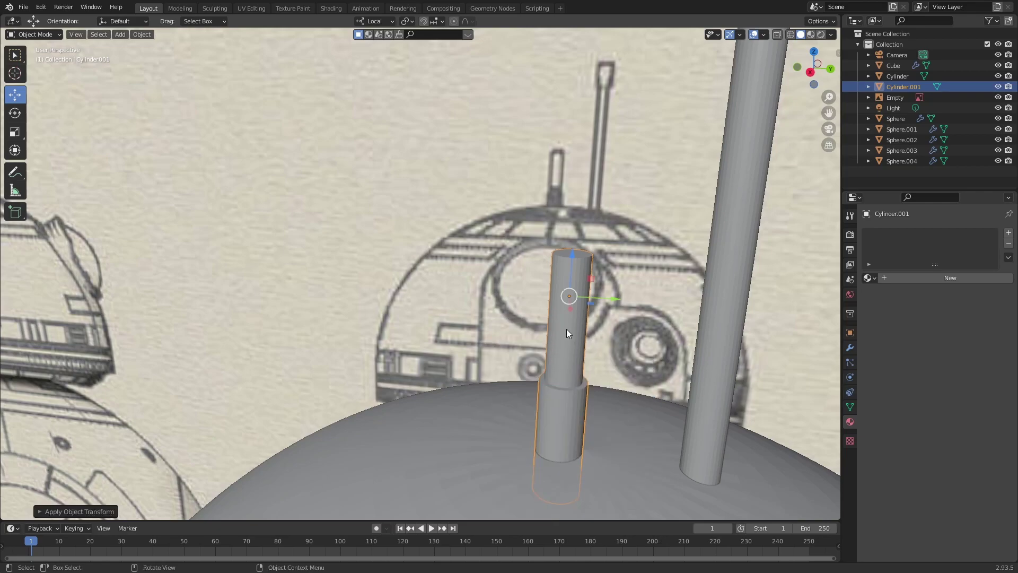
# - Inset the short antenna's upper shaft side faces individually by a few millimetres
pyautogui.press('Tab')
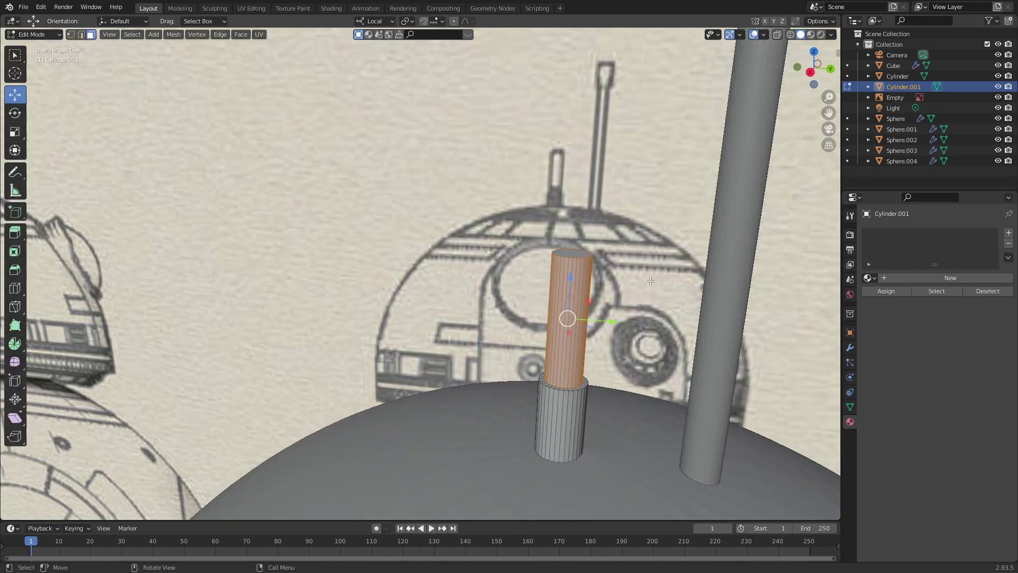
pyautogui.press('i')
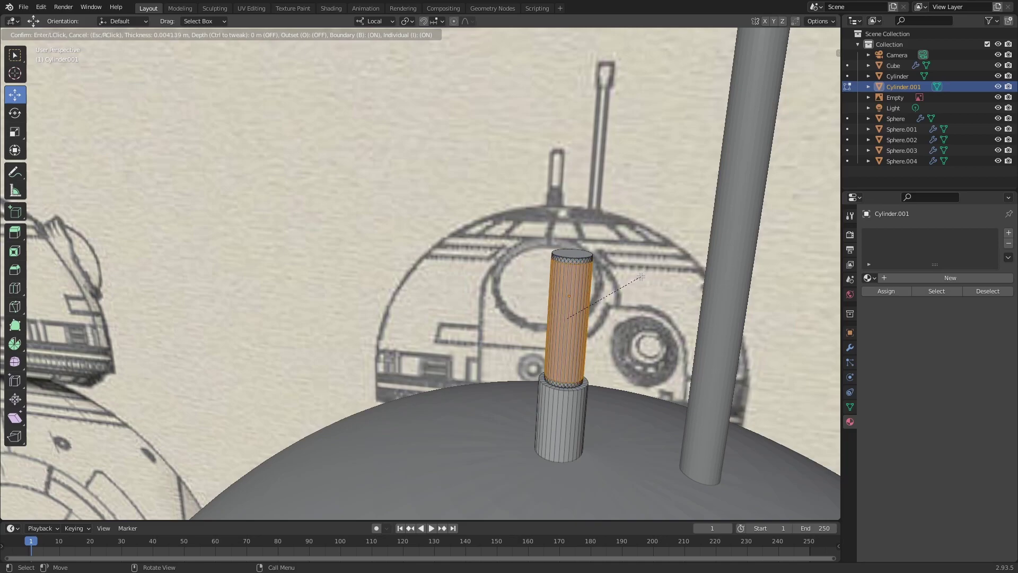
pyautogui.click(645, 277)
# - Extrude the inset shaft faces slightly outward along their normals to form raised vertical ridges
pyautogui.moveTo(622, 320); pyautogui.dragTo(654, 316, button='middle')
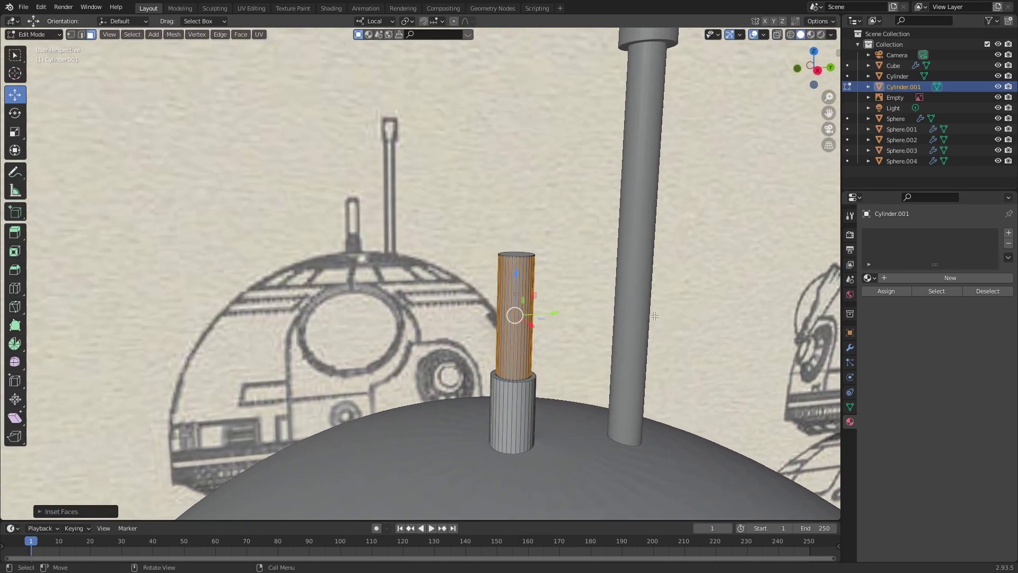
pyautogui.hotkey('alt', 'e')
pyautogui.click(654, 316)
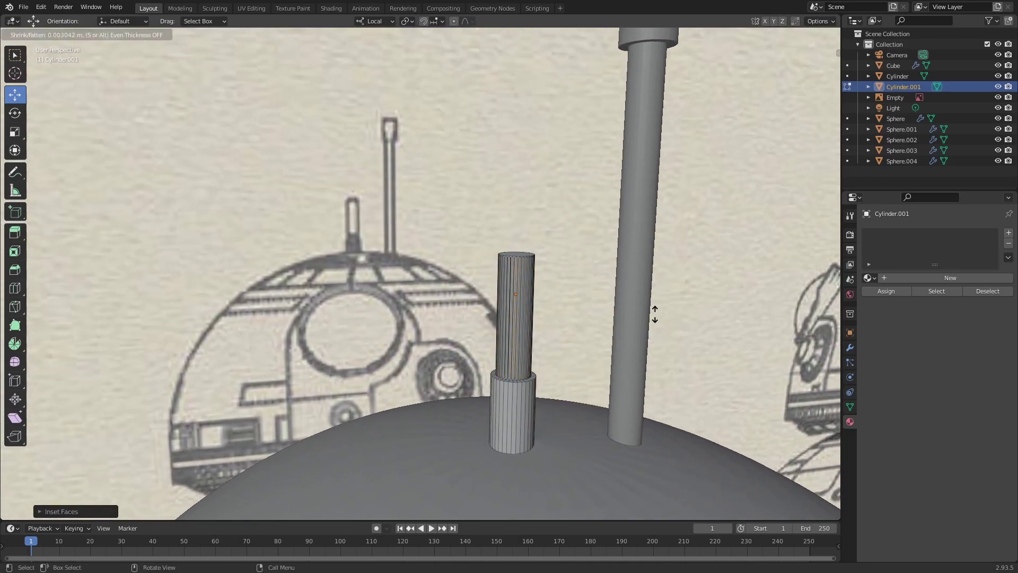
pyautogui.click(655, 317)
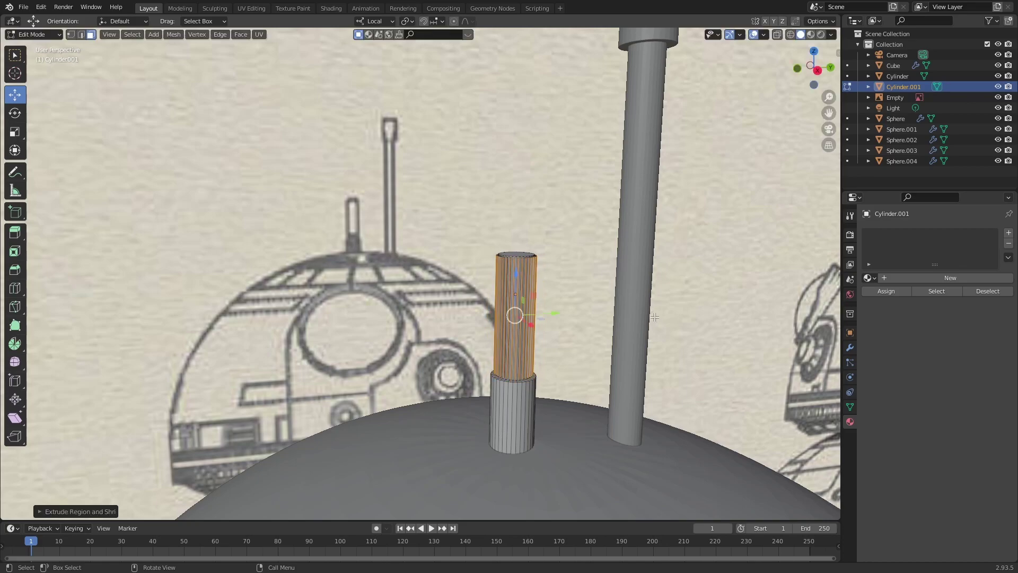
# - Extrude the short antenna's top face upward, scale it down into a tapered tip, and leave mesh editing
pyautogui.click(526, 254)
pyautogui.moveTo(570, 246); pyautogui.dragTo(557, 267, button='middle')
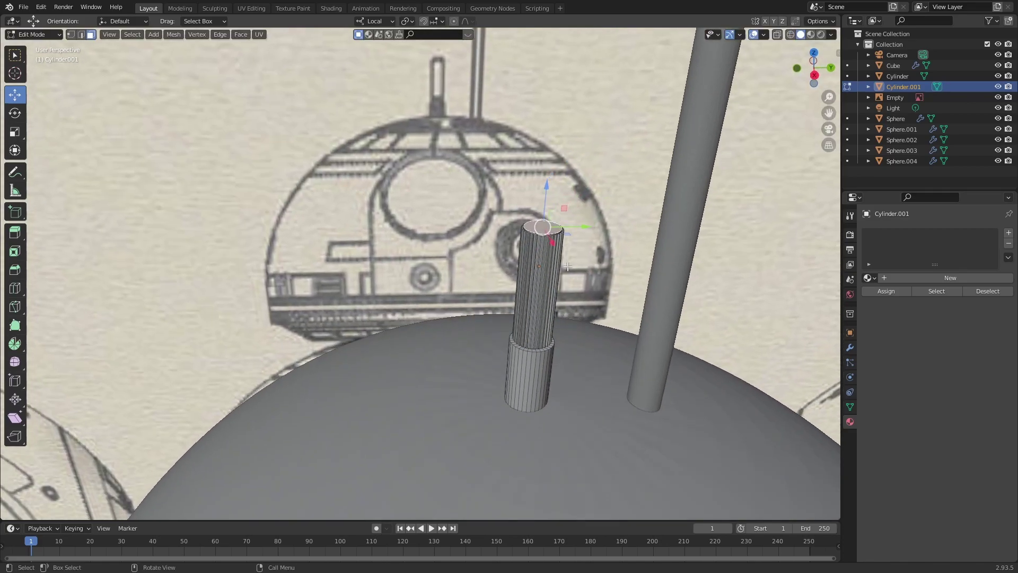
pyautogui.press('e')
pyautogui.click(574, 242)
pyautogui.press('s')
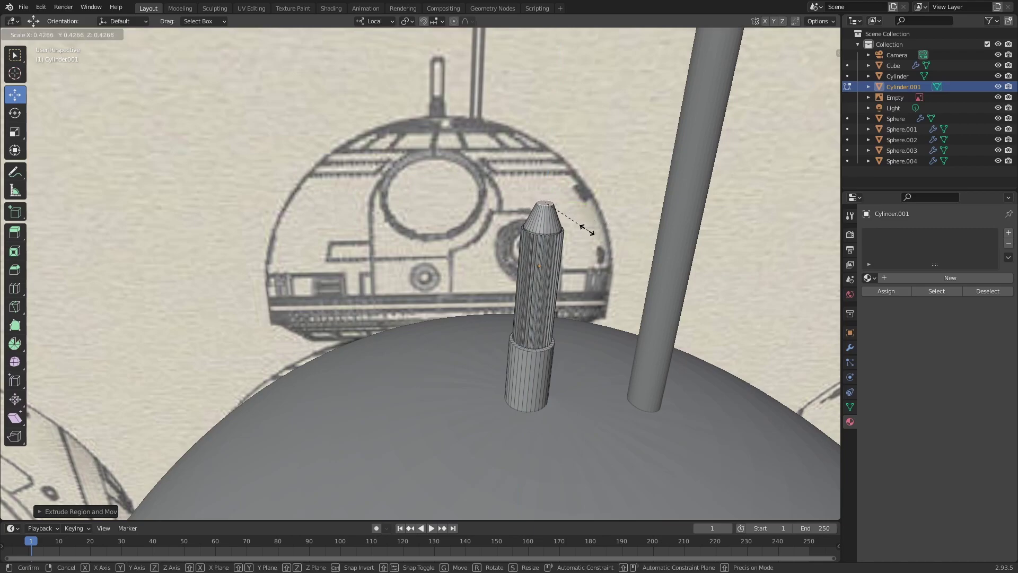
pyautogui.click(595, 228)
pyautogui.scroll(-3, 570, 271)
pyautogui.scroll(-3, 570, 271)
pyautogui.moveTo(575, 284); pyautogui.dragTo(500, 93, button='middle')
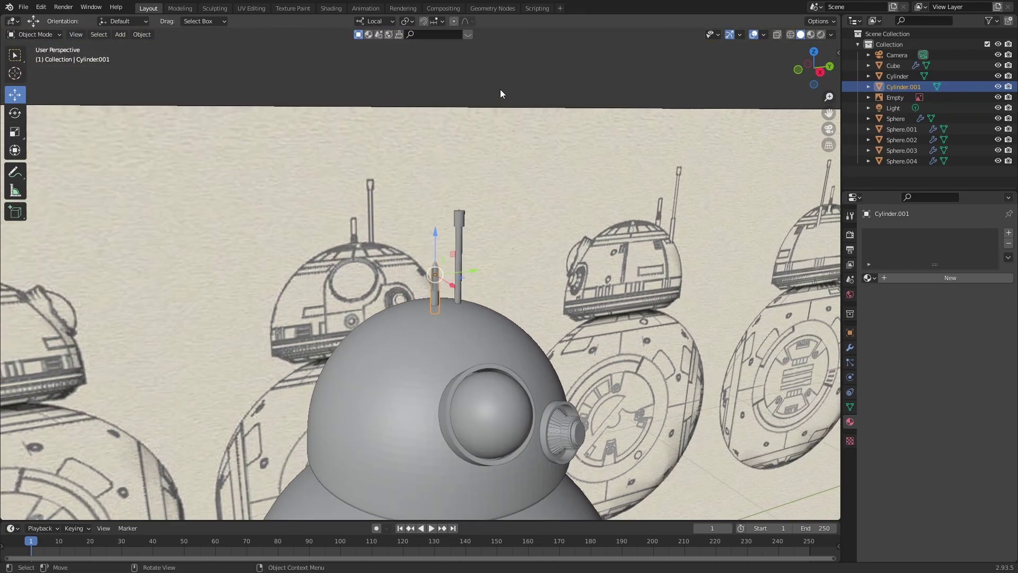
pyautogui.press('Tab')
# - Examine the antennas on the textured droid head in material preview
pyautogui.moveTo(509, 193); pyautogui.dragTo(539, 229, button='middle')
pyautogui.scroll(-4, 511, 177)
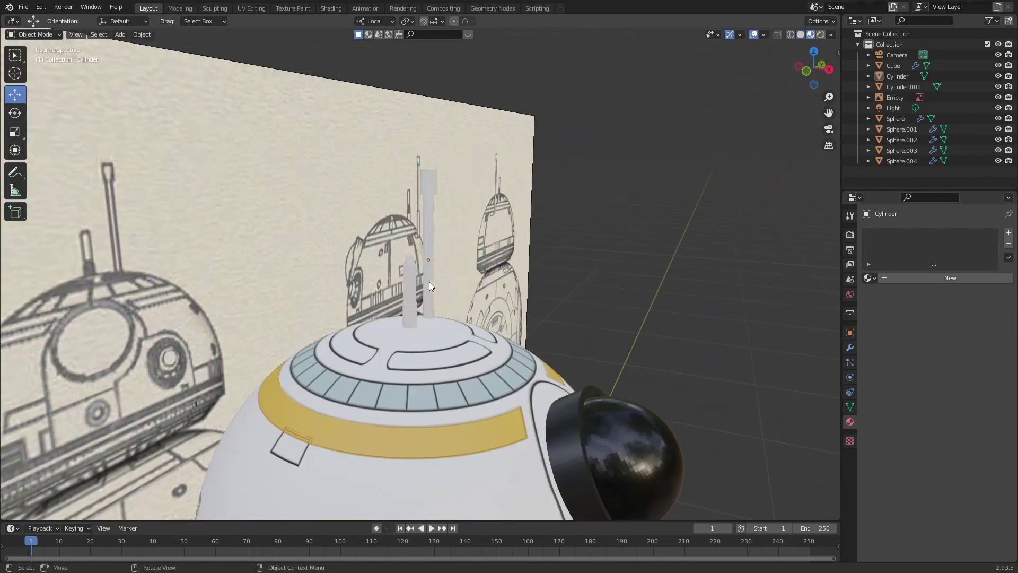
pyautogui.scroll(-3, 364, 291)
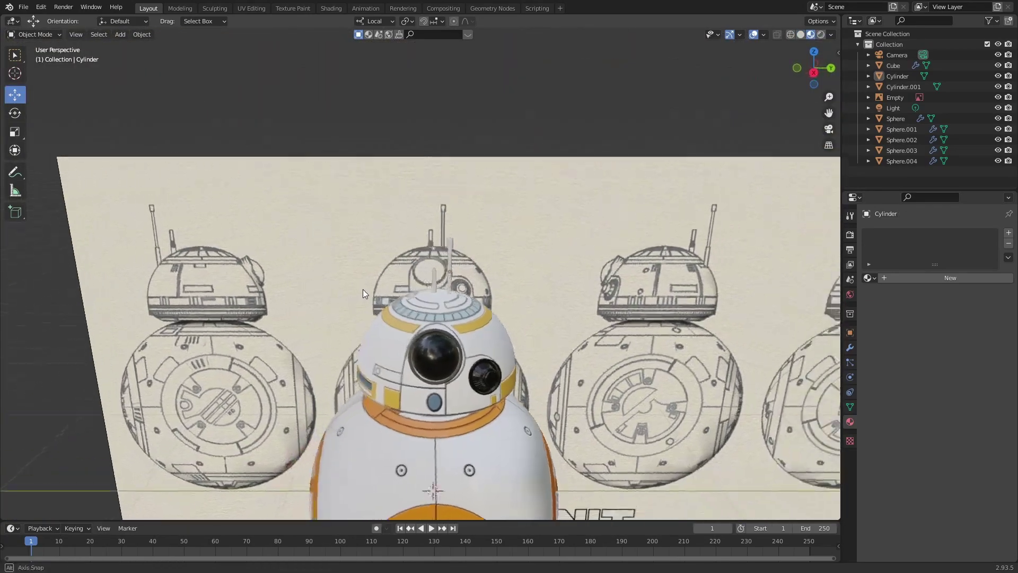